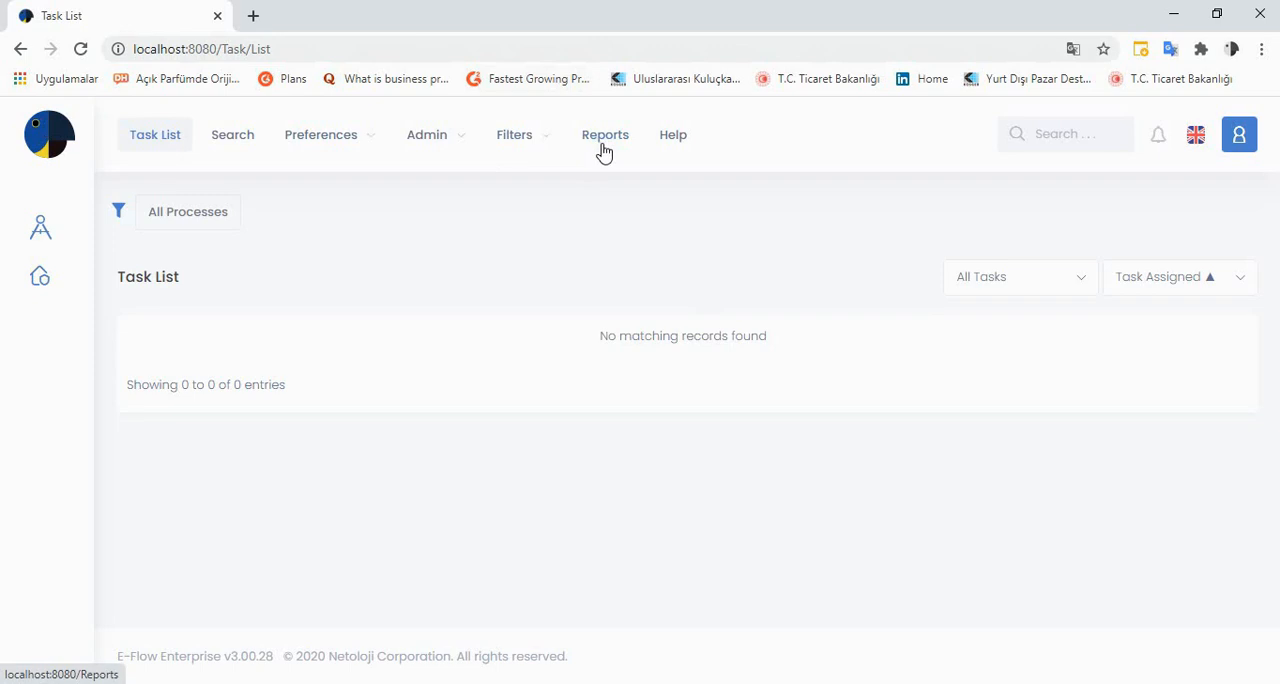
# Open the Reports page and look through its Dashboard and Reports views, ending on the Dashboard view
pyautogui.click(605, 140)
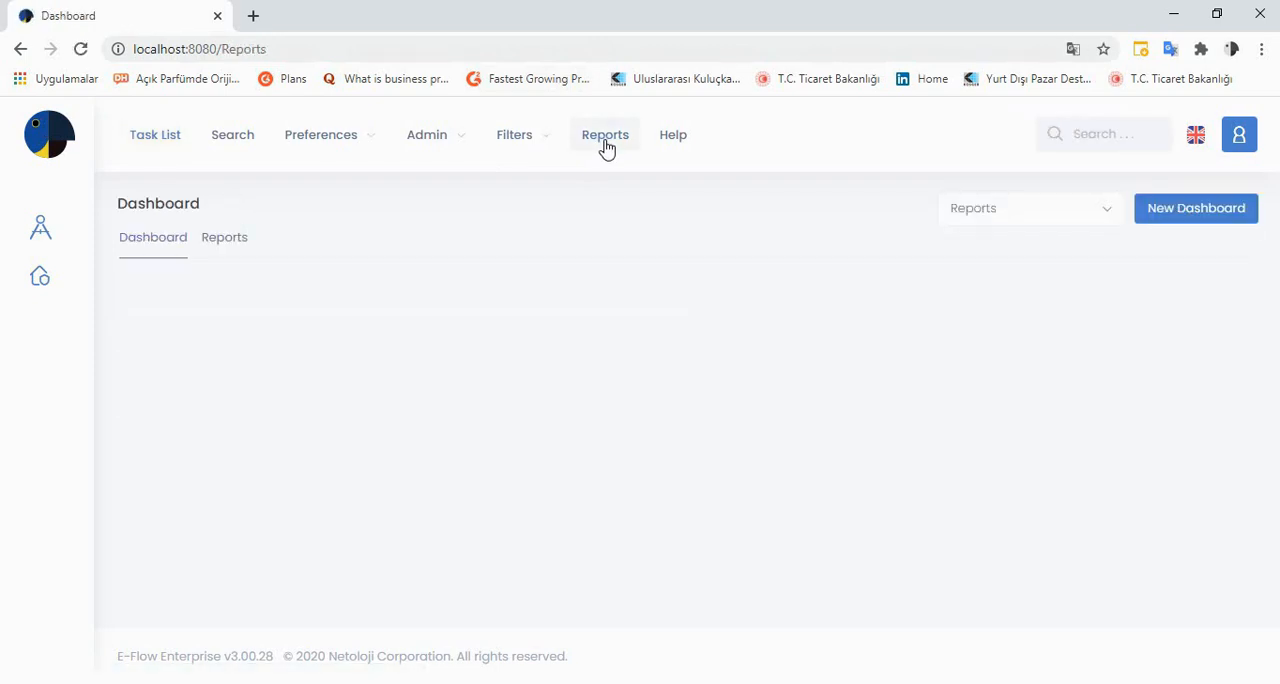
pyautogui.click(226, 249)
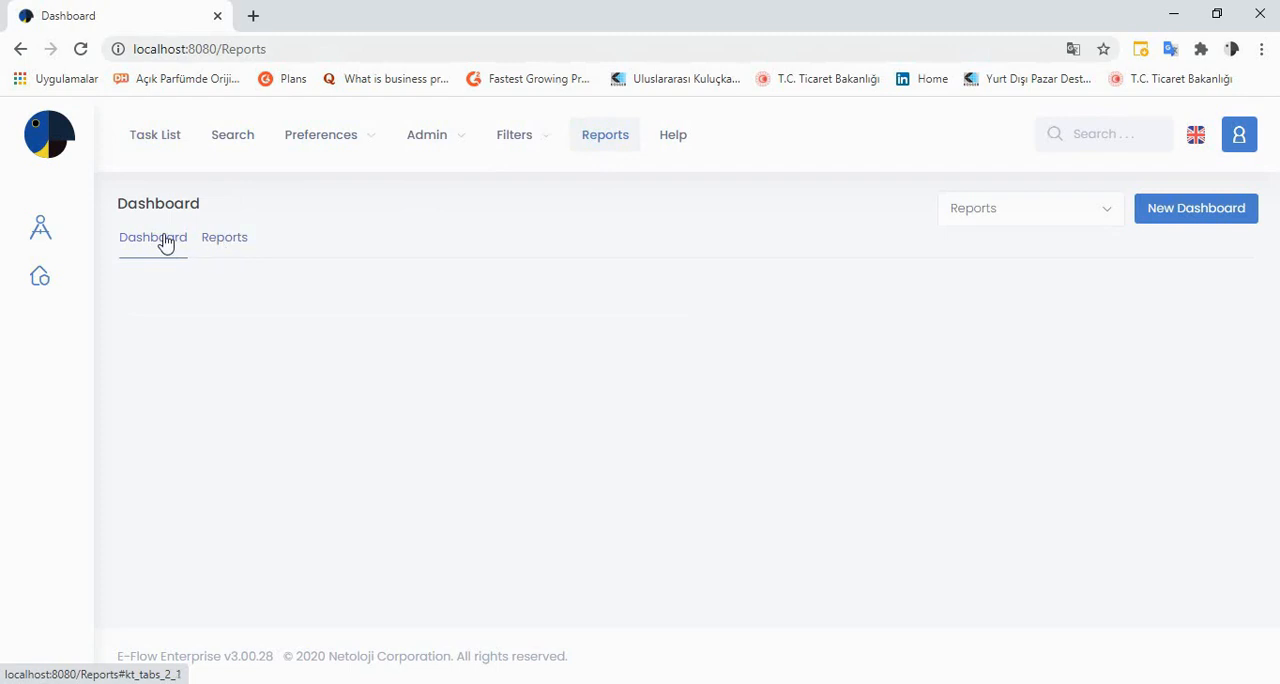
pyautogui.click(228, 249)
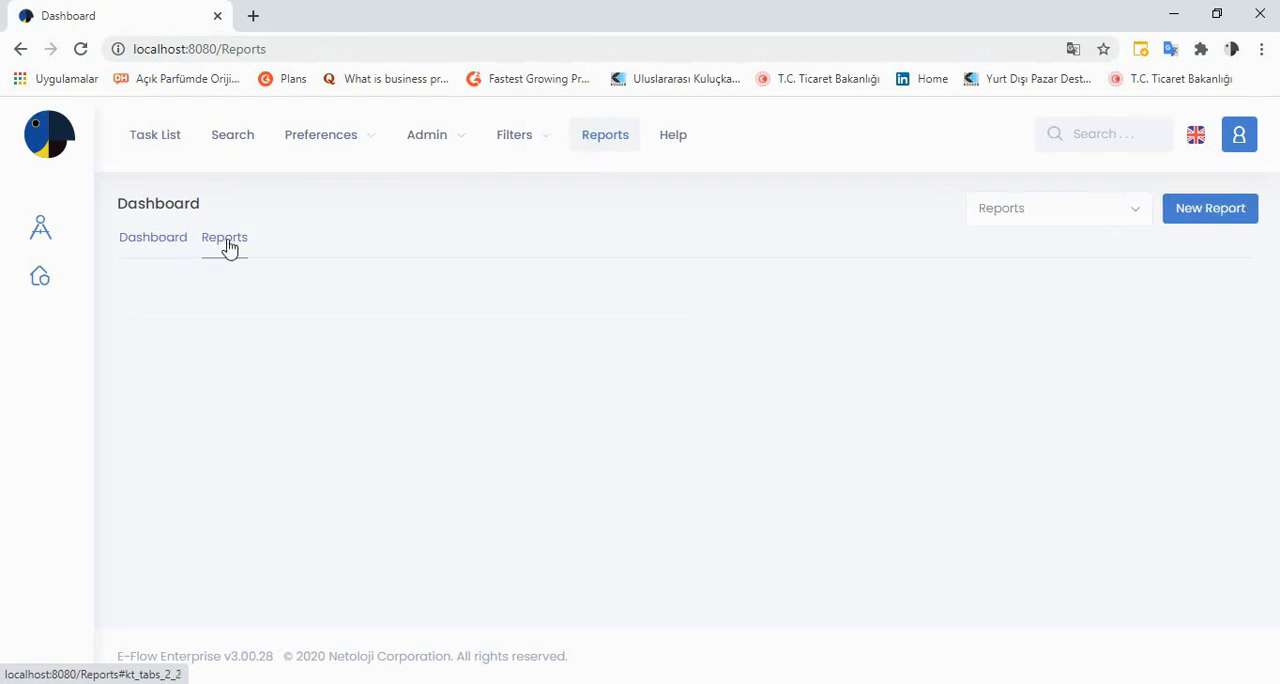
pyautogui.click(168, 240)
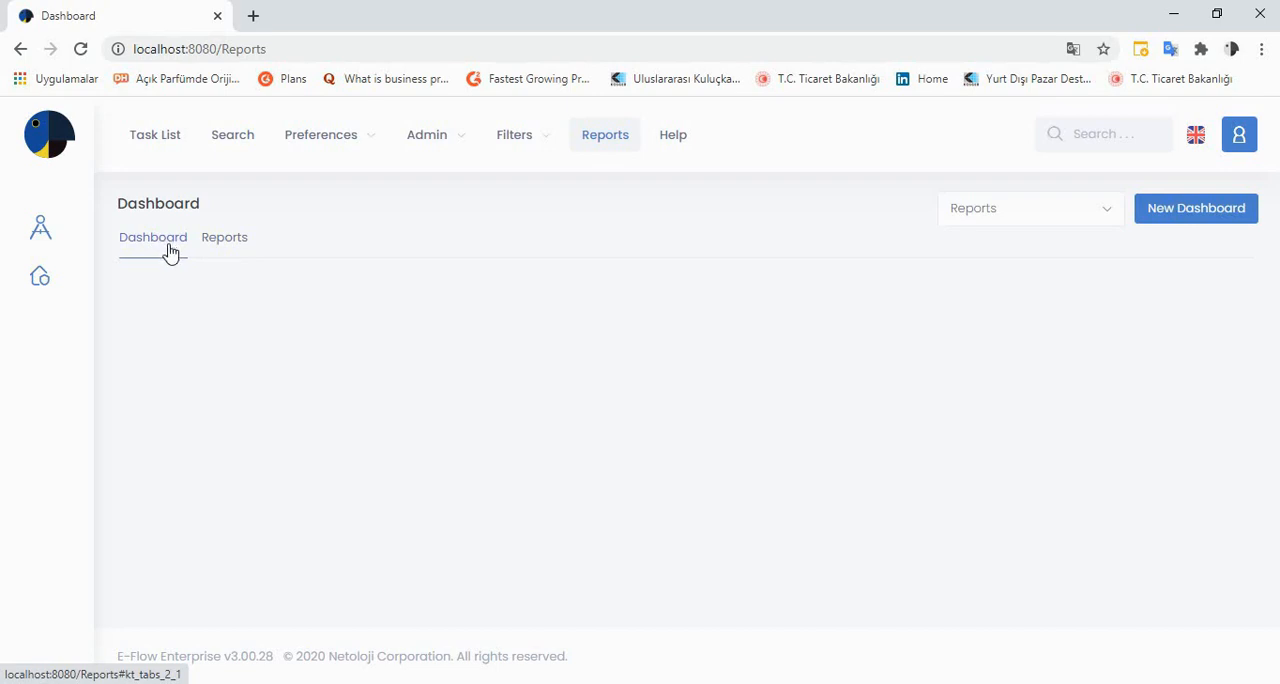
pyautogui.click(223, 243)
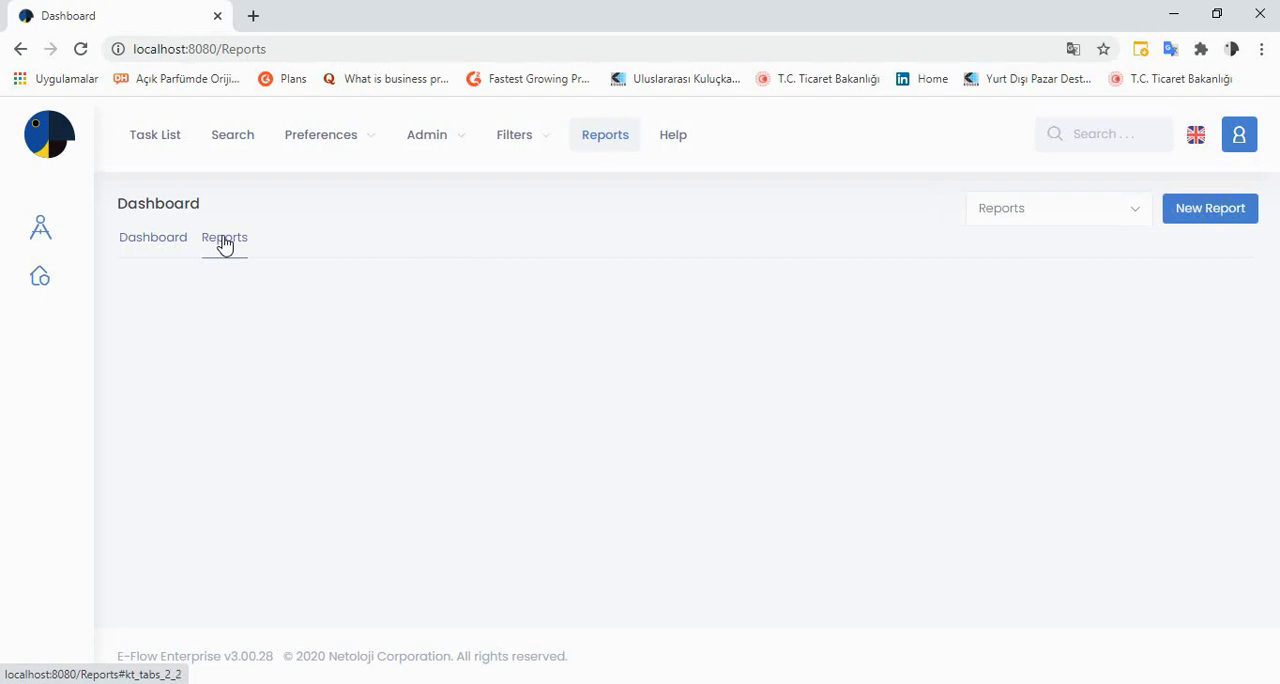
pyautogui.click(165, 243)
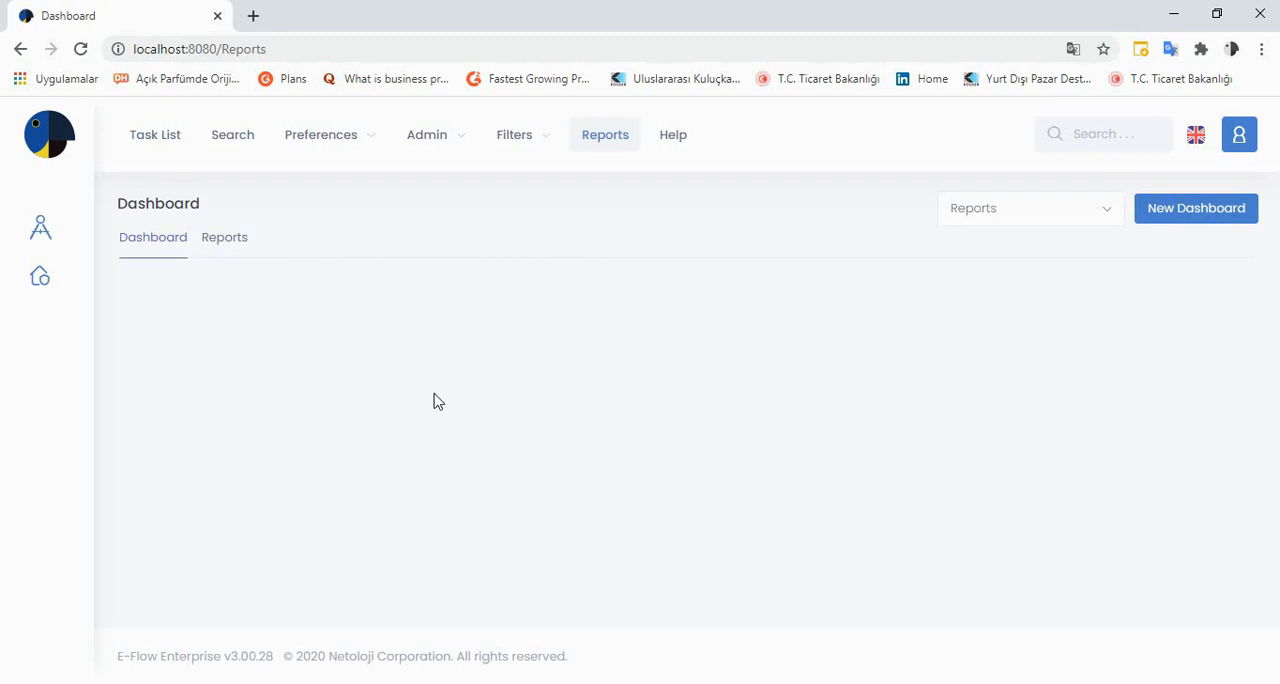
# Switch to SQL Server Management Studio, review the sales table and run the prepared SELECT query on it
pyautogui.click(692, 683)
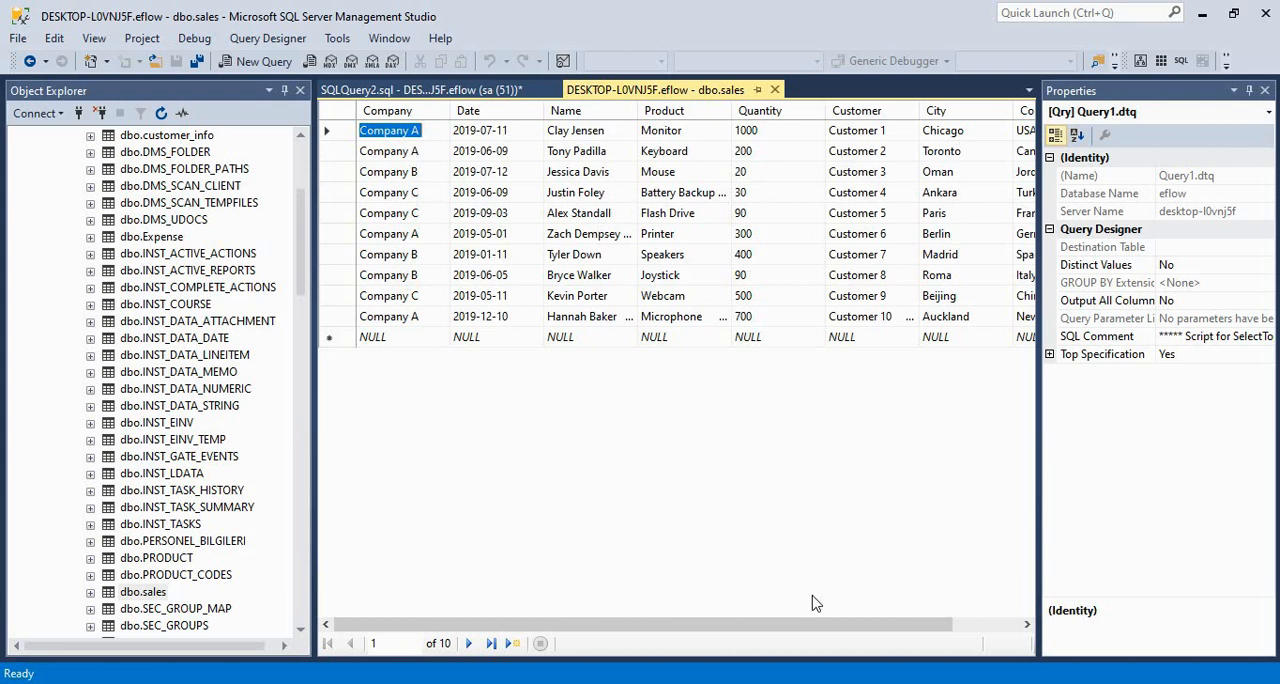
pyautogui.moveTo(792, 628); pyautogui.dragTo(754, 626)
pyautogui.click(495, 89)
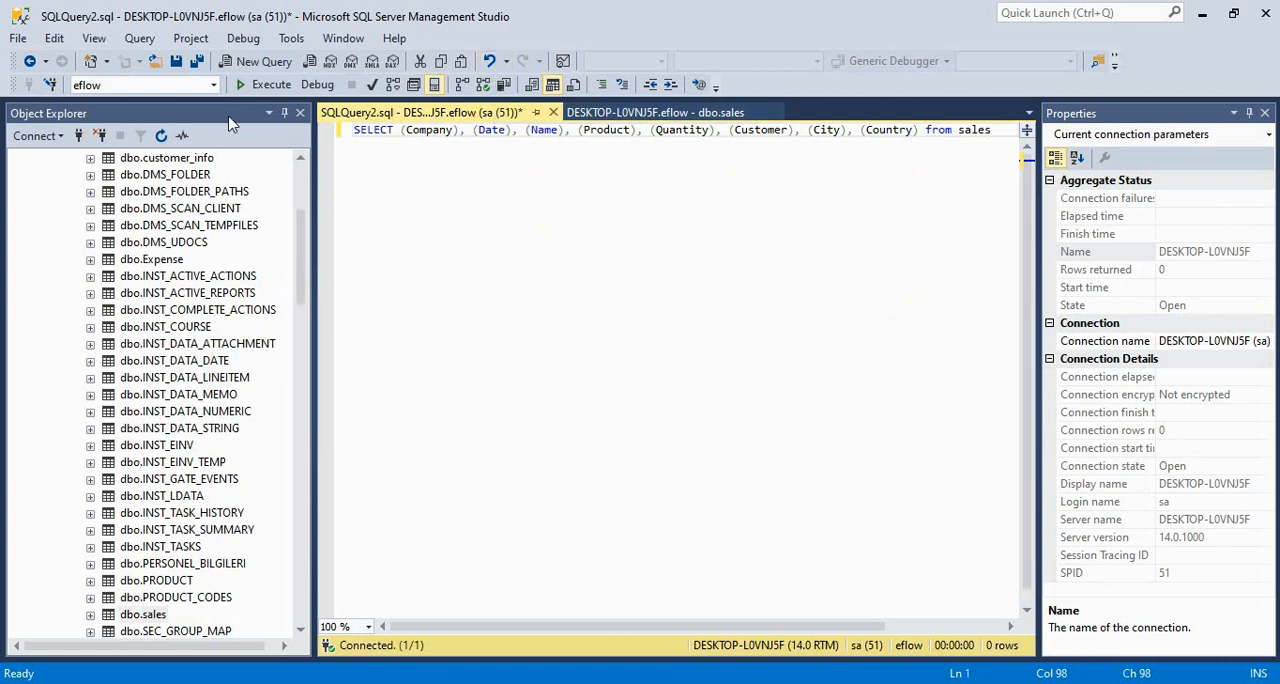
pyautogui.click(266, 85)
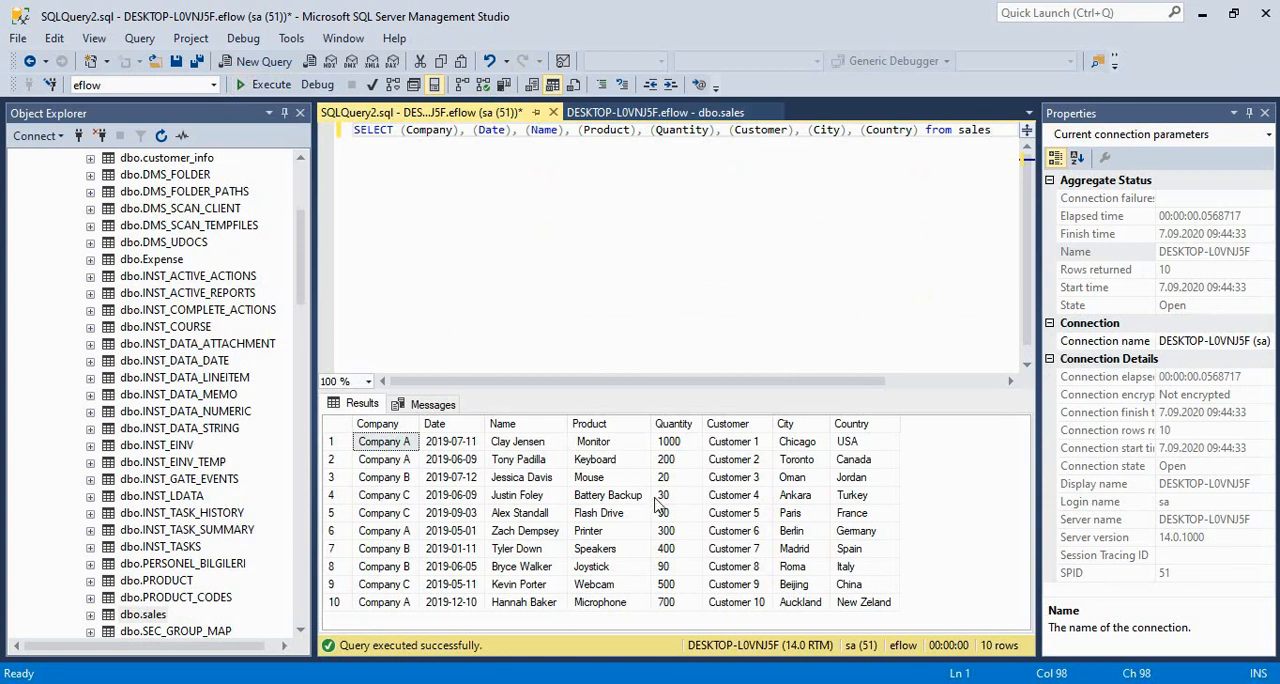
# Copy the whole SELECT query that reads the eight columns from the sales table
pyautogui.hotkey('shift', 'Left')
pyautogui.hotkey('shift', 'Left')
pyautogui.hotkey('shift', 'Left')
pyautogui.hotkey('shift', 'Left')
pyautogui.hotkey('shift', 'Left')
pyautogui.hotkey('shift', 'Left')
pyautogui.hotkey('shift', 'Left')
pyautogui.hotkey('shift', 'Left')
pyautogui.hotkey('shift', 'Left')
pyautogui.hotkey('shift', 'Left')
pyautogui.hotkey('shift', 'Left')
pyautogui.hotkey('shift', 'Left')
pyautogui.hotkey('shift', 'Left')
pyautogui.hotkey('shift', 'Left')
pyautogui.hotkey('shift', 'Left')
pyautogui.hotkey('shift', 'Left')
pyautogui.hotkey('shift', 'Left')
pyautogui.hotkey('shift', 'Left')
pyautogui.hotkey('shift', 'Left')
pyautogui.hotkey('shift', 'Left')
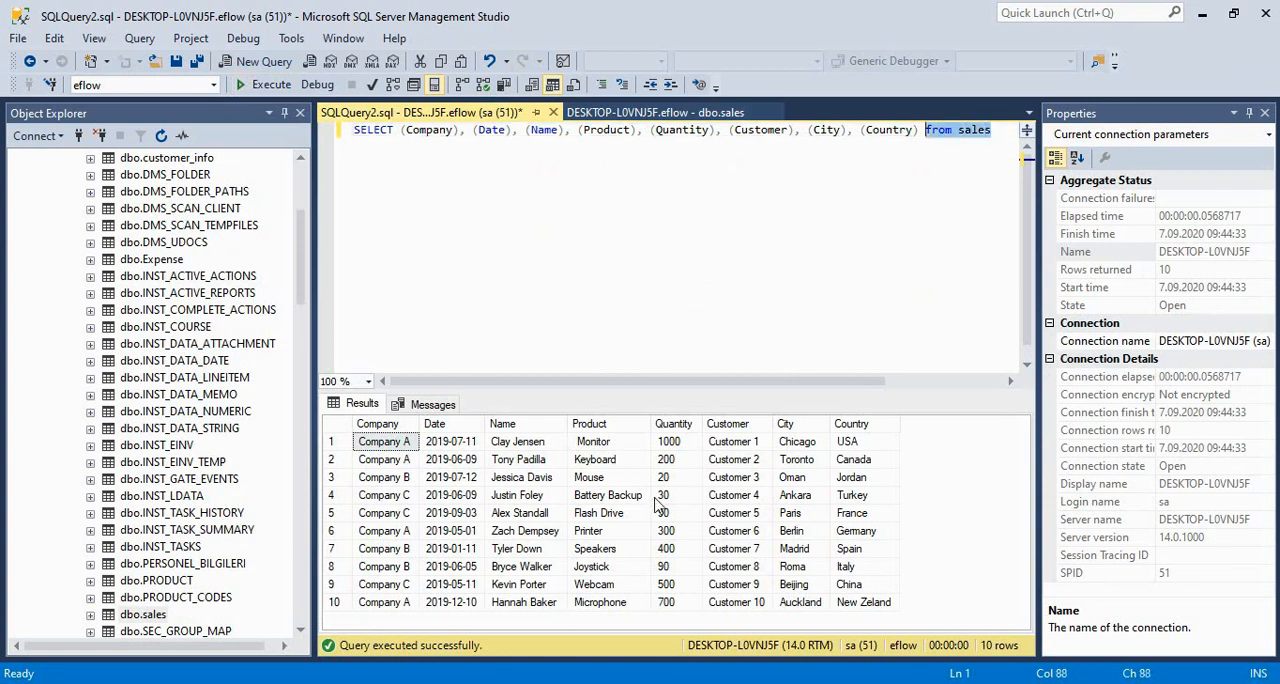
pyautogui.hotkey('shift', 'Left')
pyautogui.hotkey('shift', 'Left')
pyautogui.hotkey('shift', 'Left')
pyautogui.hotkey('shift', 'Left')
pyautogui.hotkey('shift', 'Left')
pyautogui.hotkey('shift', 'Left')
pyautogui.hotkey('shift', 'Left')
pyautogui.hotkey('shift', 'Left')
pyautogui.hotkey('shift', 'Left')
pyautogui.hotkey('shift', 'Left')
pyautogui.hotkey('shift', 'Left')
pyautogui.hotkey('shift', 'Left')
pyautogui.hotkey('shift', 'Left')
pyautogui.hotkey('shift', 'Left')
pyautogui.hotkey('shift', 'Left')
pyautogui.hotkey('shift', 'Left')
pyautogui.hotkey('shift', 'Left')
pyautogui.hotkey('shift', 'Left')
pyautogui.hotkey('shift', 'Left')
pyautogui.hotkey('shift', 'Left')
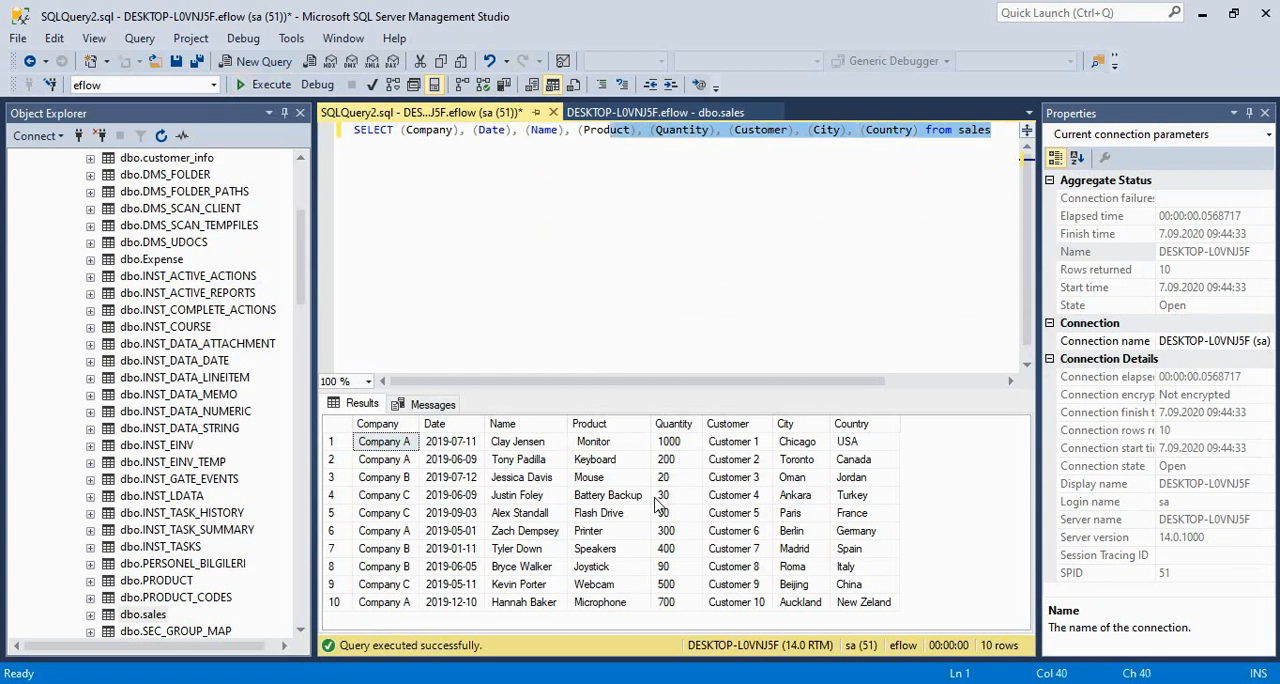
pyautogui.hotkey('shift', 'Left')
pyautogui.hotkey('shift', 'Left')
pyautogui.hotkey('shift', 'Left')
pyautogui.hotkey('shift', 'Left')
pyautogui.hotkey('shift', 'Left')
pyautogui.hotkey('shift', 'Left')
pyautogui.hotkey('shift', 'Left')
pyautogui.hotkey('shift', 'Left')
pyautogui.hotkey('shift', 'Left')
pyautogui.hotkey('shift', 'Left')
pyautogui.hotkey('shift', 'Left')
pyautogui.hotkey('shift', 'Left')
pyautogui.hotkey('shift', 'Left')
pyautogui.hotkey('shift', 'Left')
pyautogui.hotkey('shift', 'Left')
pyautogui.hotkey('shift', 'Left')
pyautogui.hotkey('ctrl', 'c')
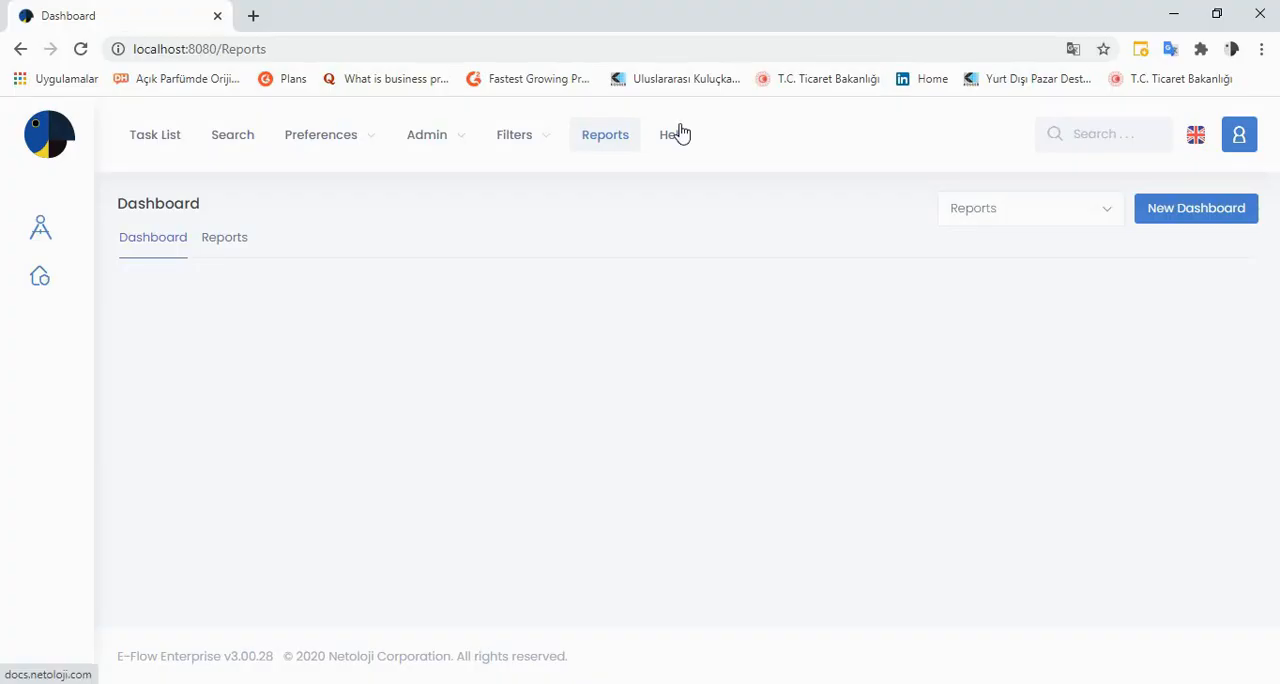
# Back in E-Flow, start a new dashboard with the report name Sales Report and leave its description empty
pyautogui.click(1163, 216)
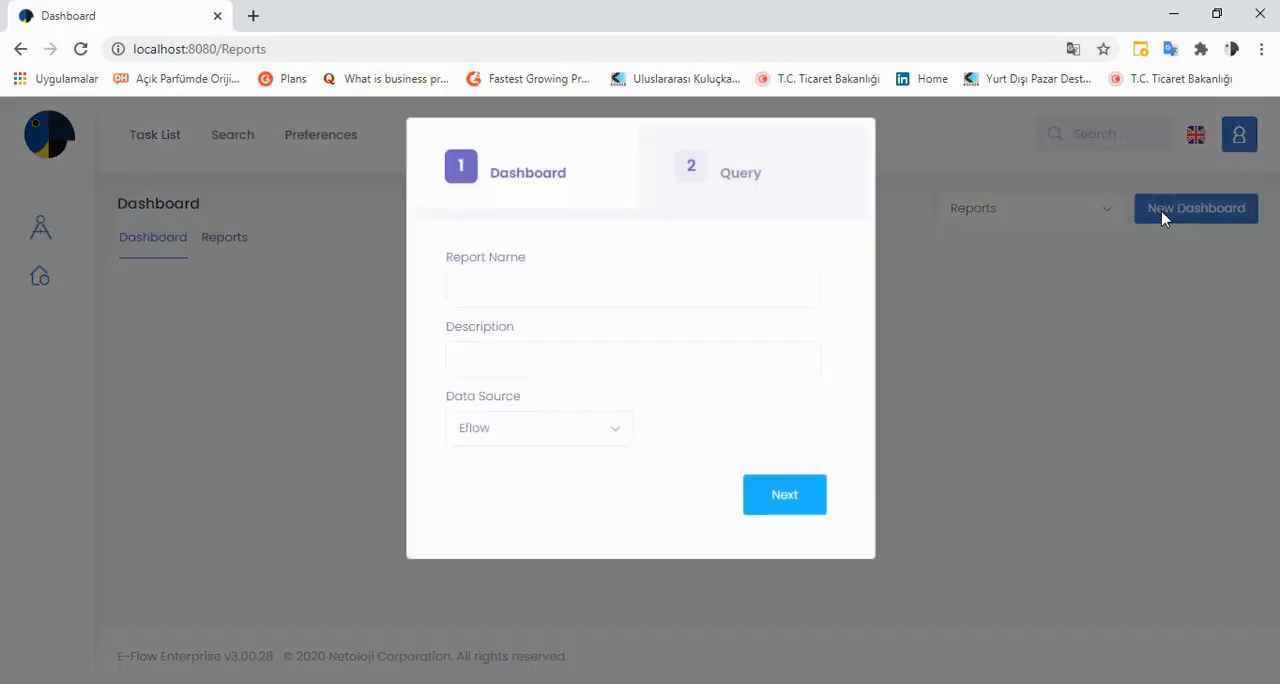
pyautogui.click(713, 299)
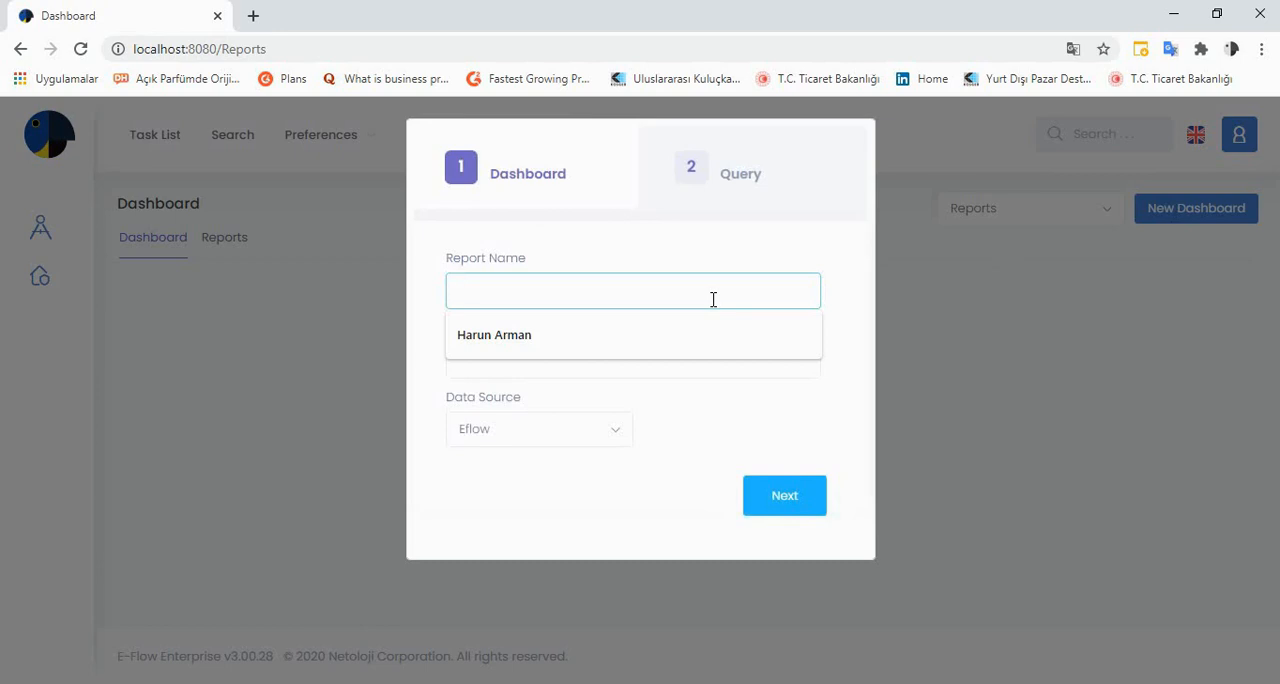
pyautogui.write('Sales ')
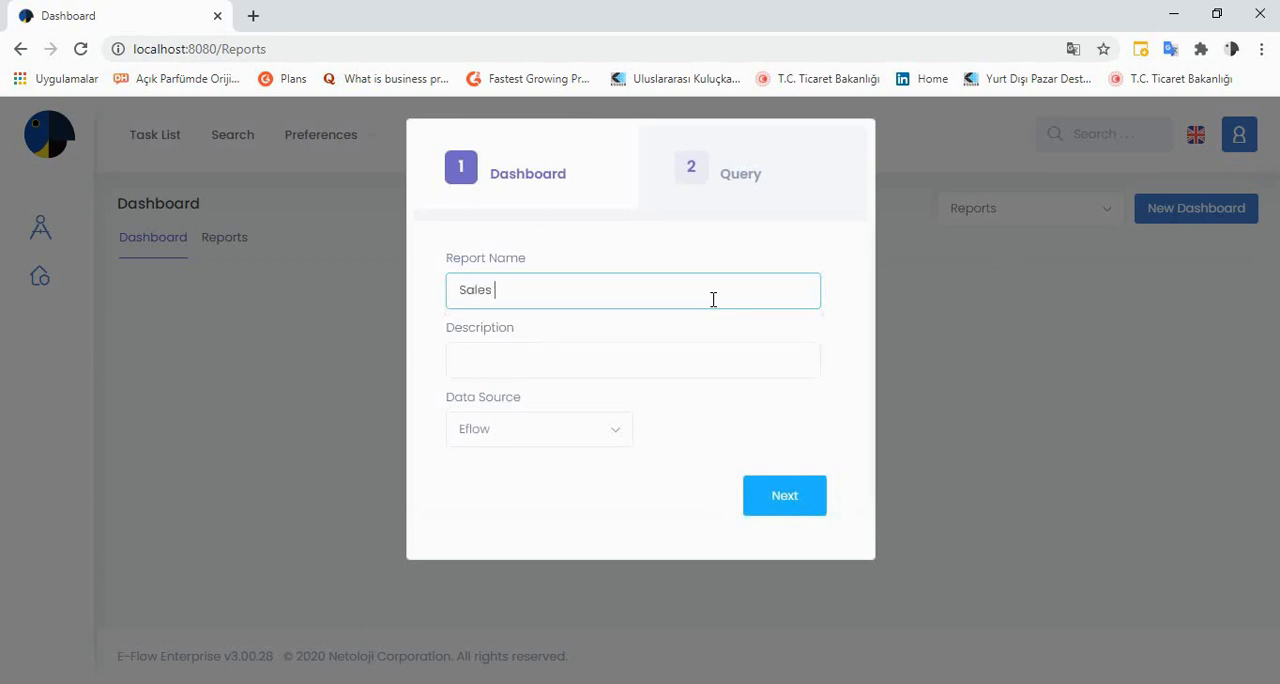
pyautogui.write('Reposr')
pyautogui.press('BackSpace')
pyautogui.write('rt')
pyautogui.click(643, 349)
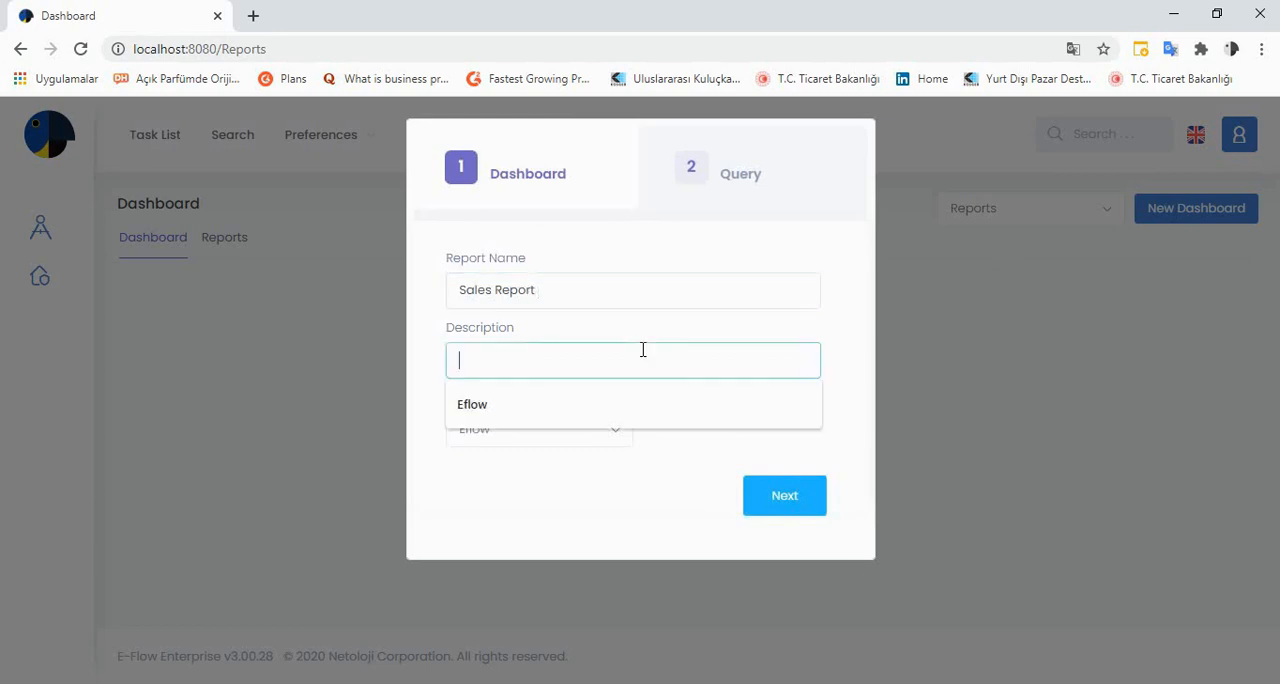
pyautogui.click(650, 333)
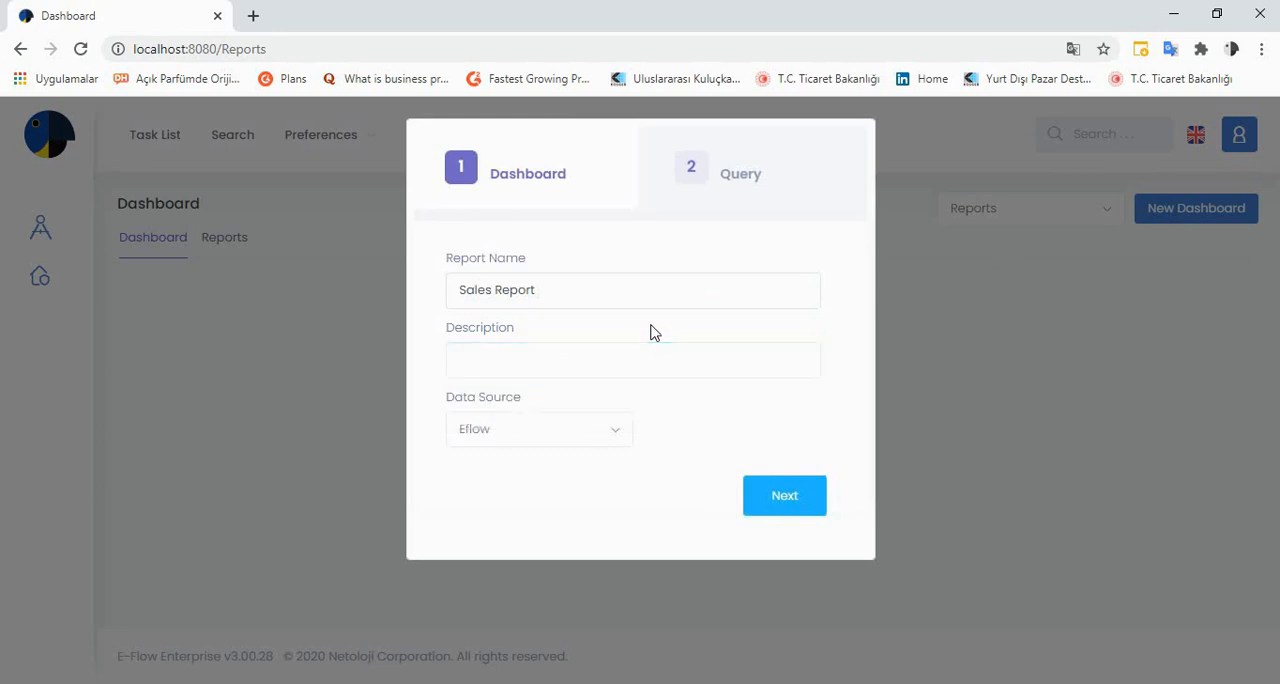
# Choose Eflow as the dashboard's data source and proceed to the query stage
pyautogui.click(609, 434)
pyautogui.click(609, 433)
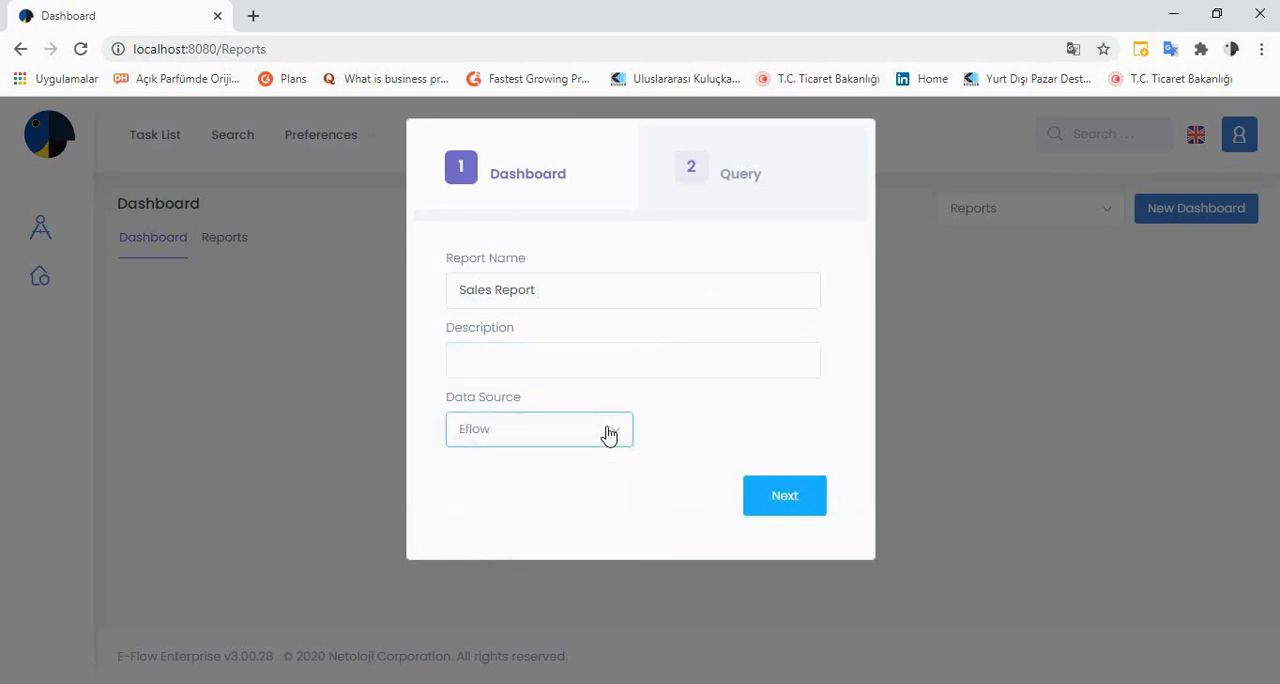
pyautogui.click(506, 432)
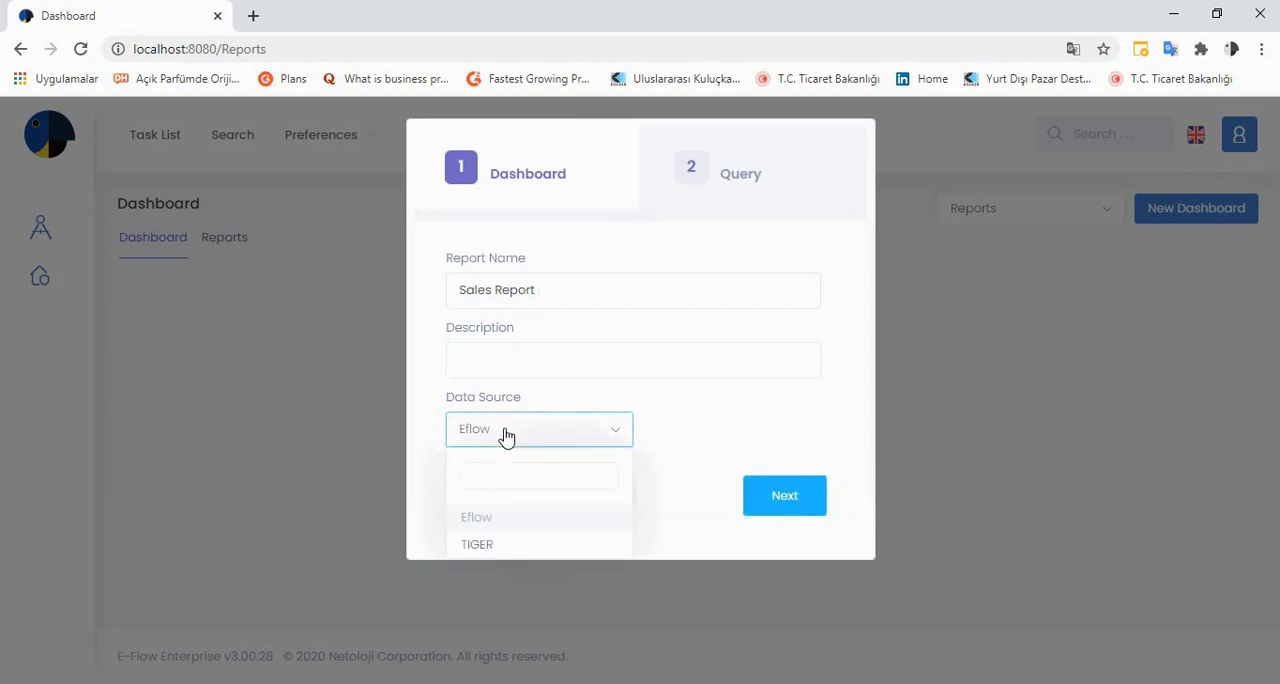
pyautogui.click(503, 518)
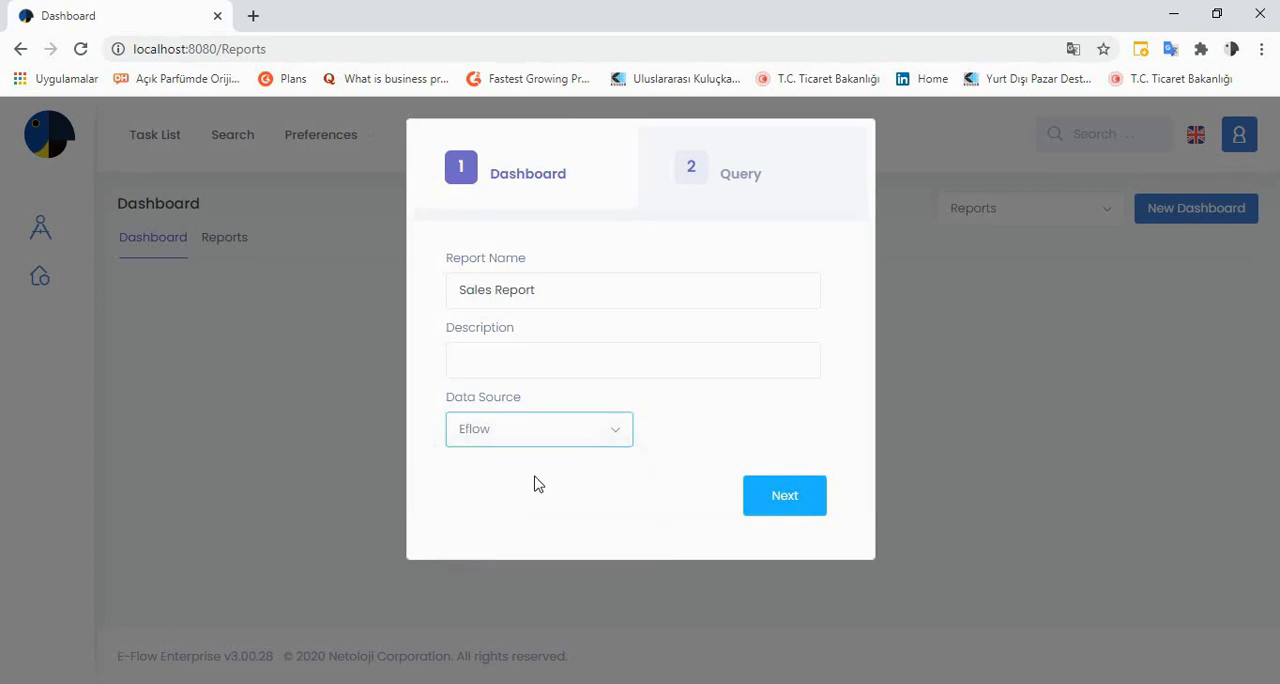
pyautogui.click(768, 497)
# Paste the copied sales SELECT statement as the custom query, execute it and finish the dashboard setup
pyautogui.click(706, 340)
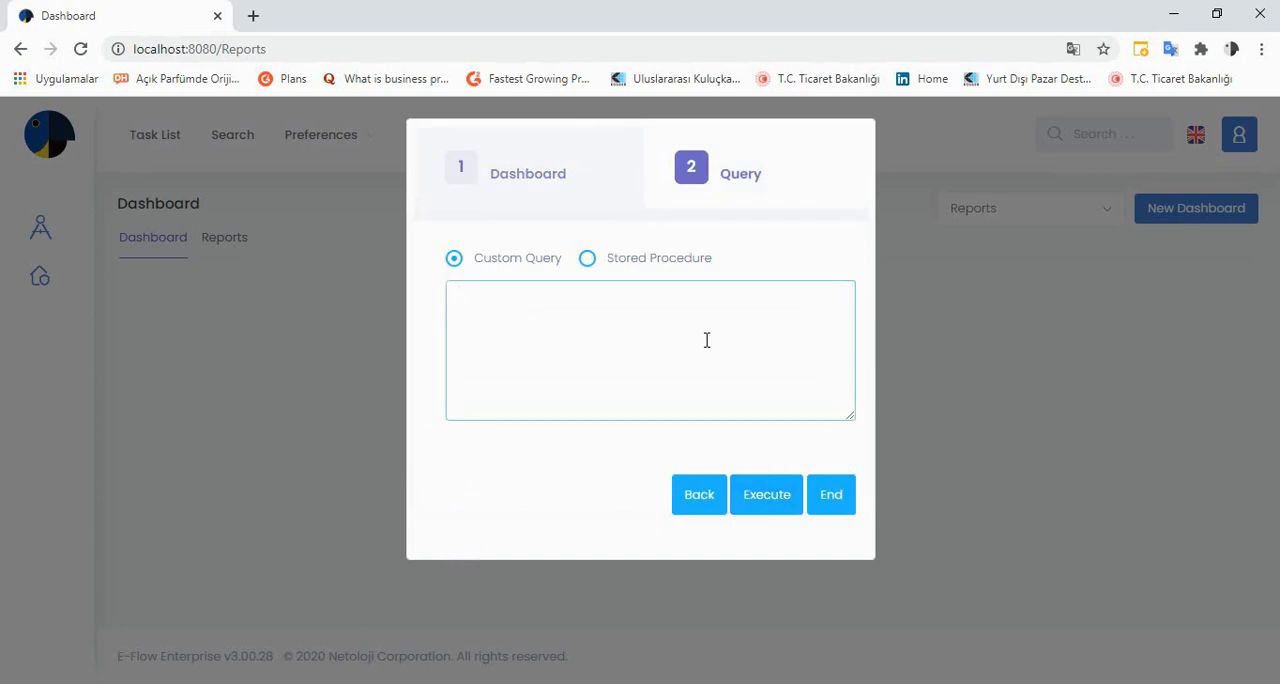
pyautogui.hotkey('ctrl', 'v')
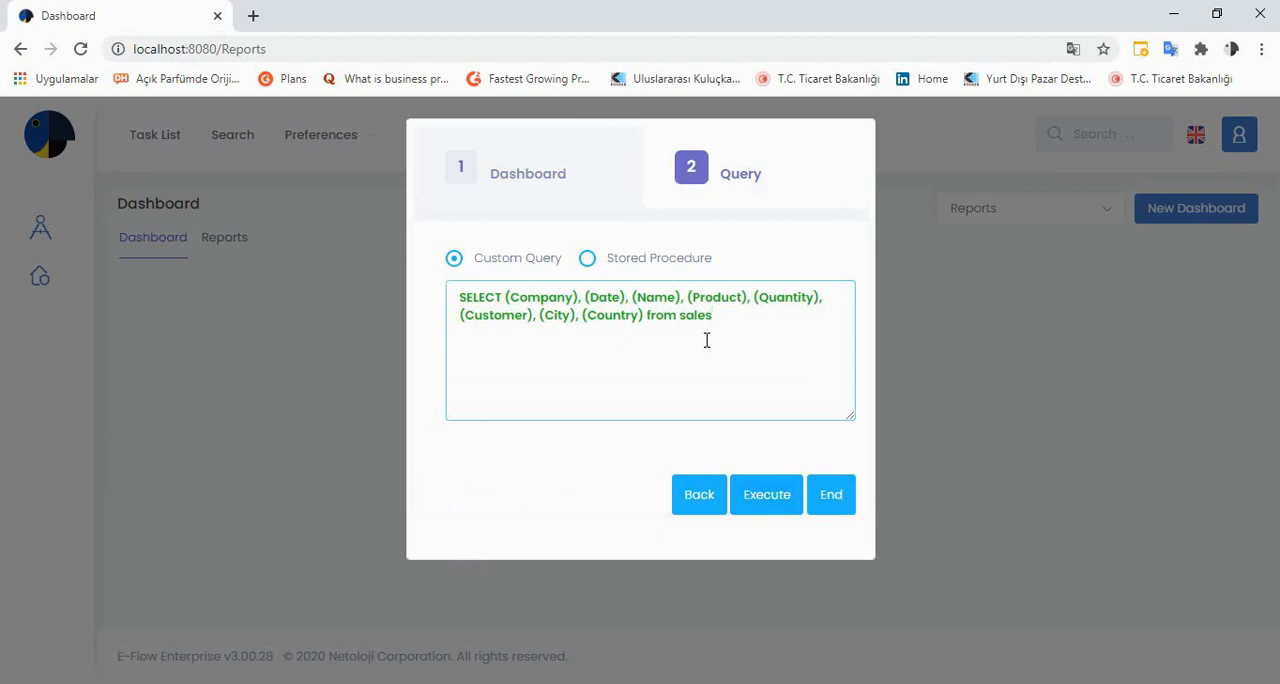
pyautogui.click(766, 492)
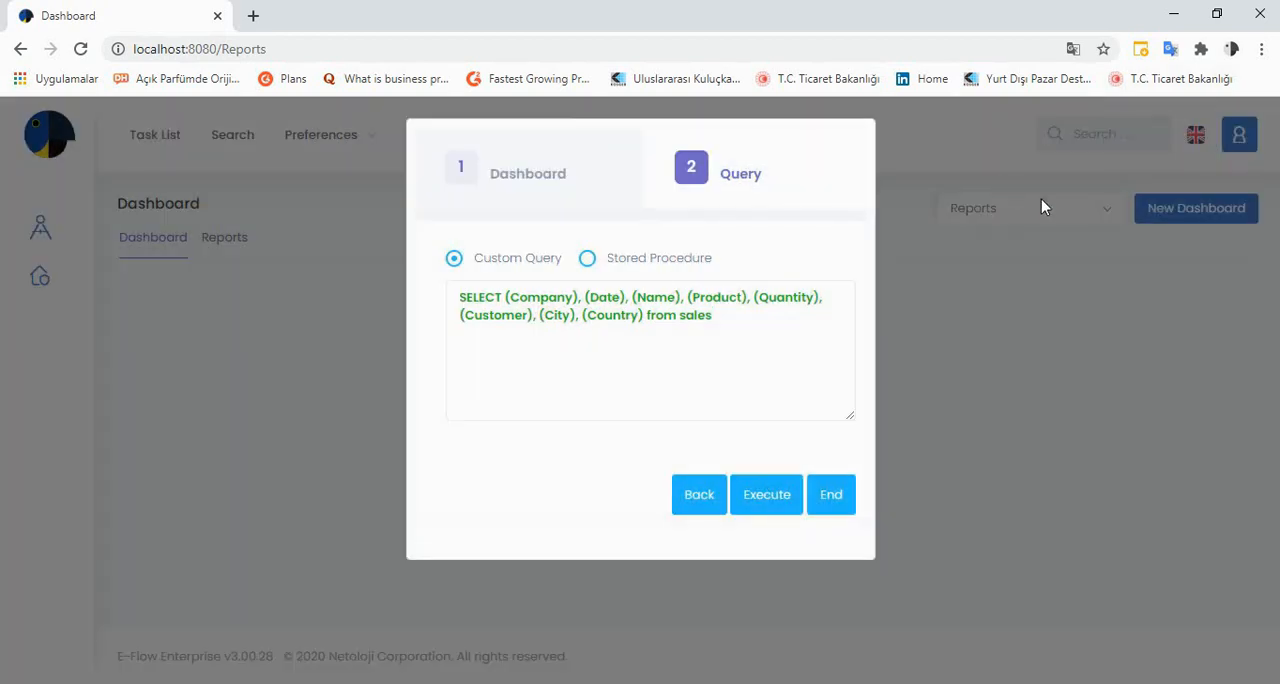
pyautogui.click(836, 492)
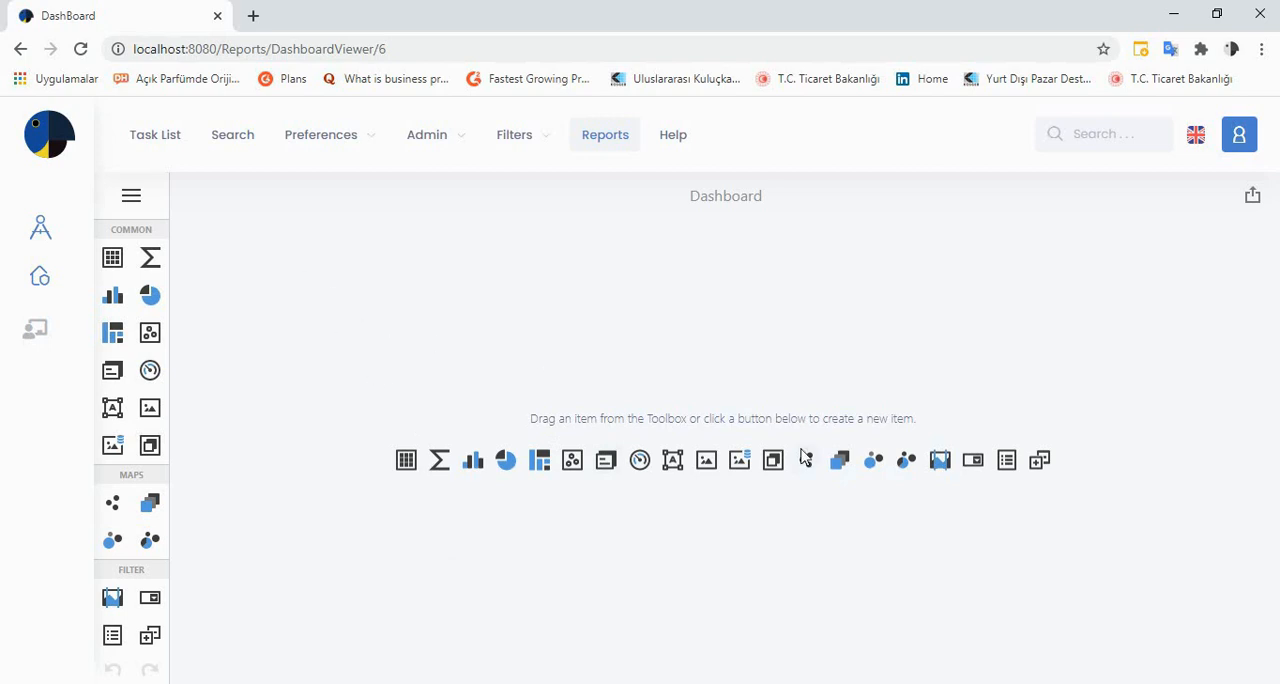
# Add a Grid item to the empty dashboard and open its data binding settings
pyautogui.click(406, 460)
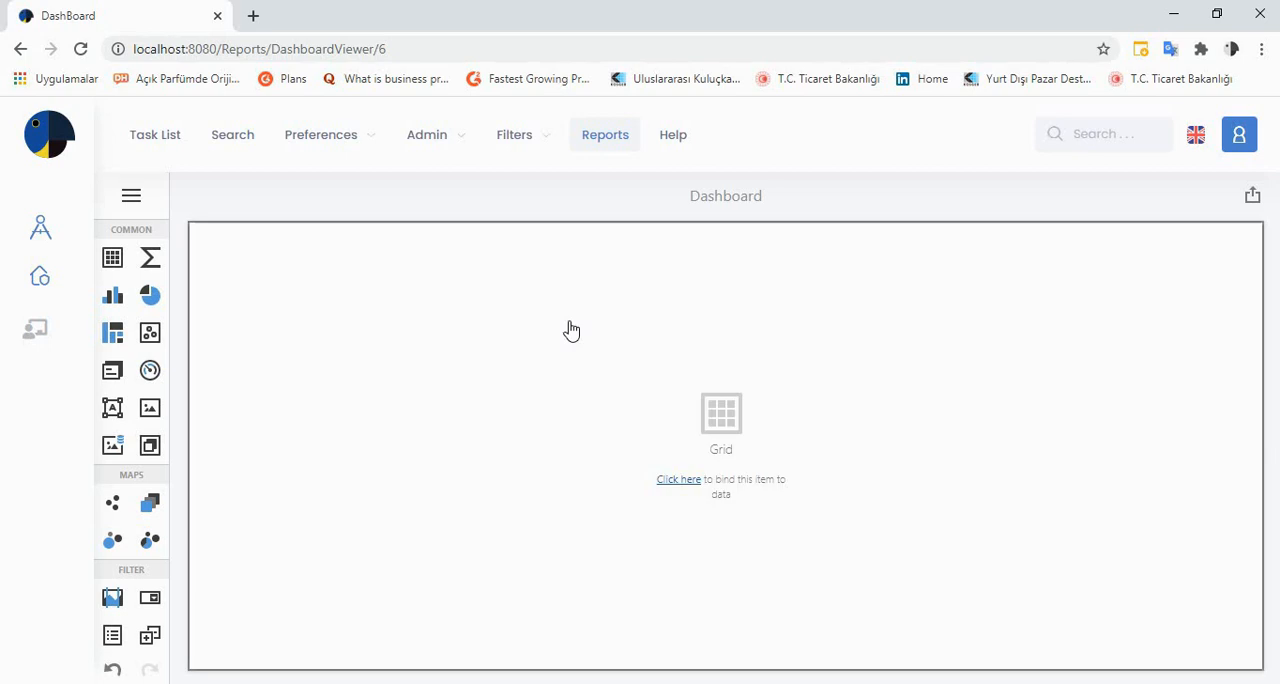
pyautogui.click(718, 417)
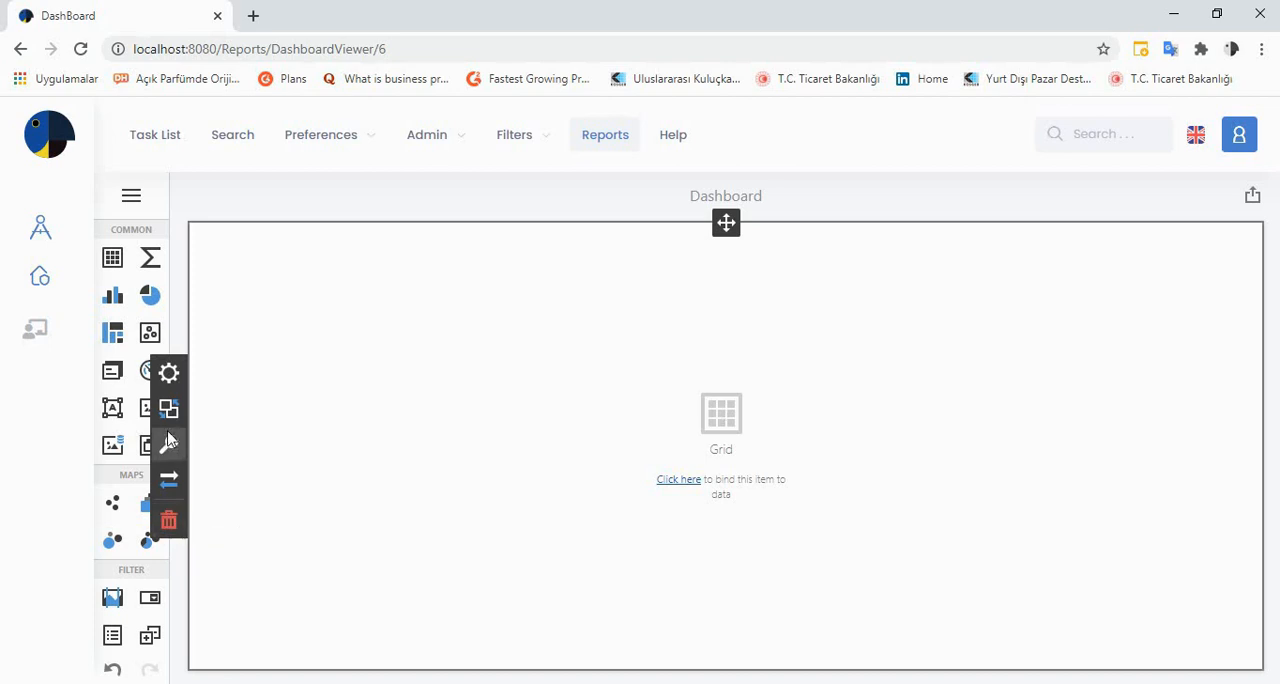
pyautogui.click(168, 376)
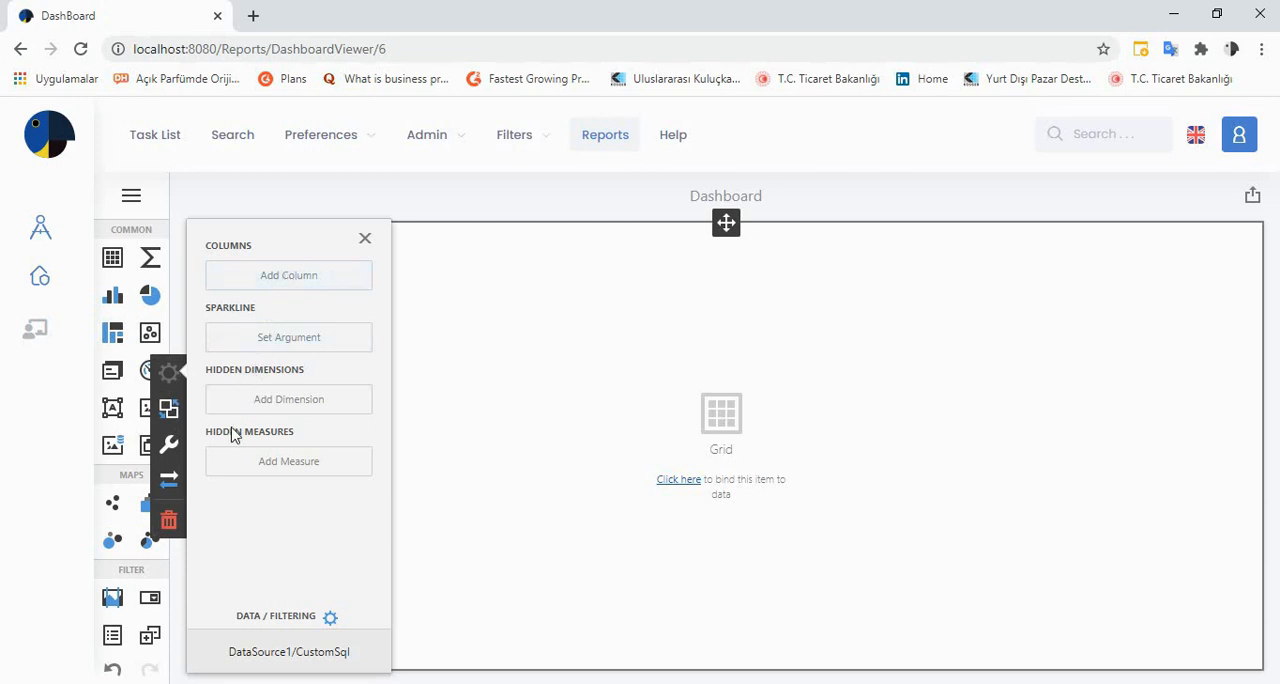
# Add four columns to the grid, bound to the Company, Customer, Date and Quantity fields
pyautogui.click(278, 285)
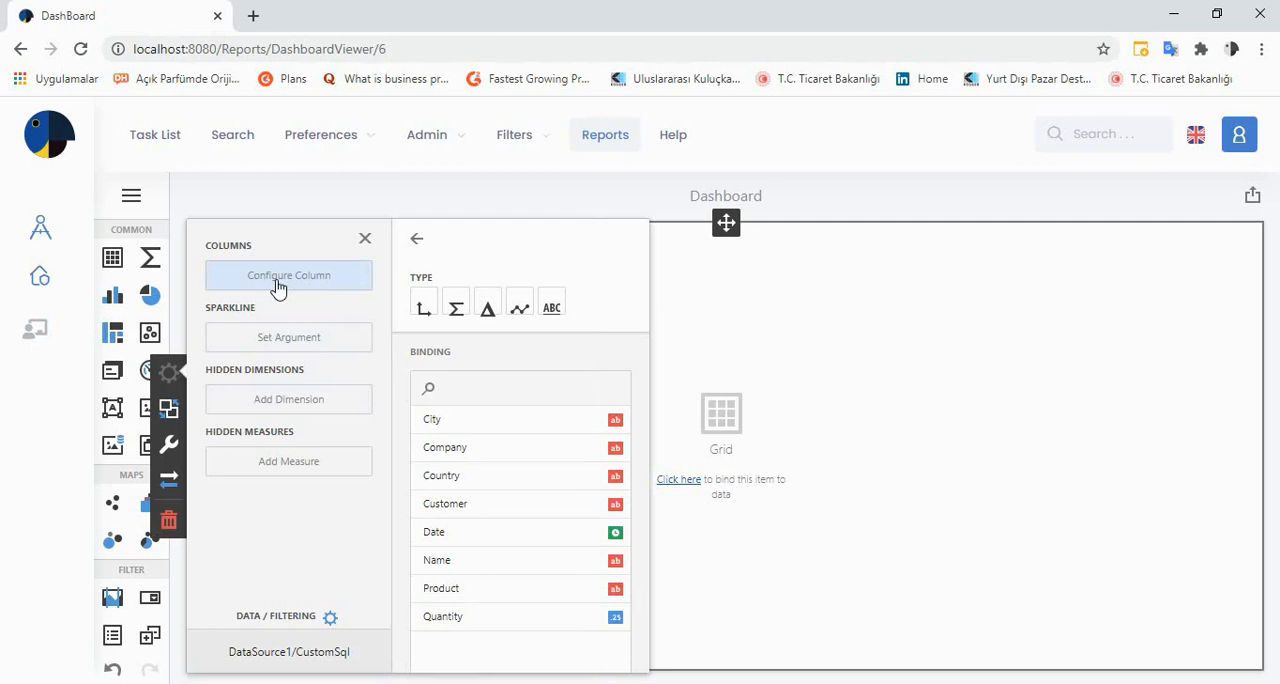
pyautogui.click(457, 448)
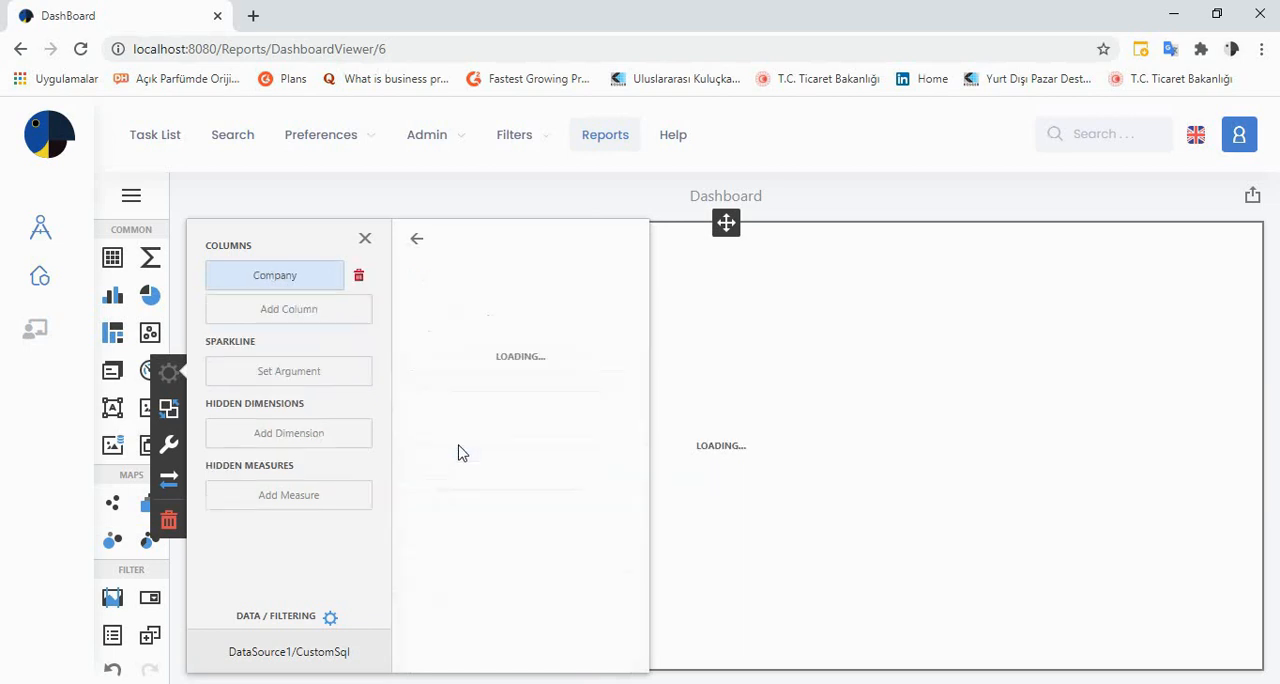
pyautogui.click(325, 323)
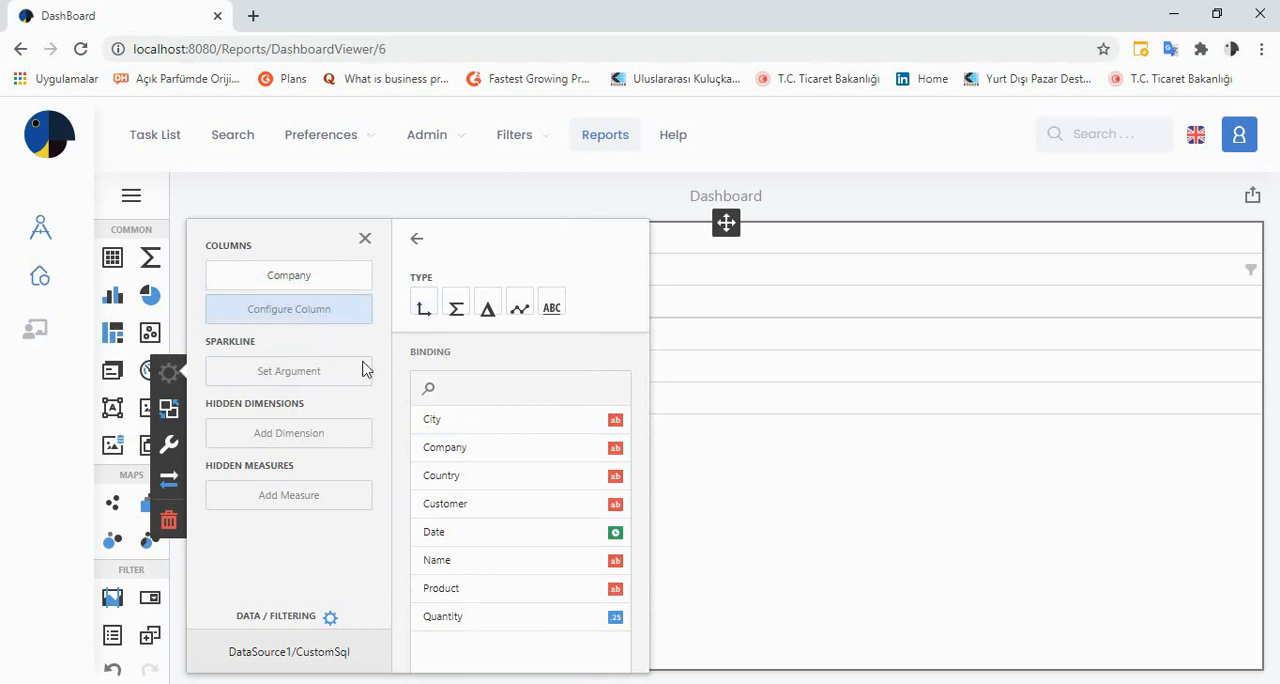
pyautogui.click(458, 509)
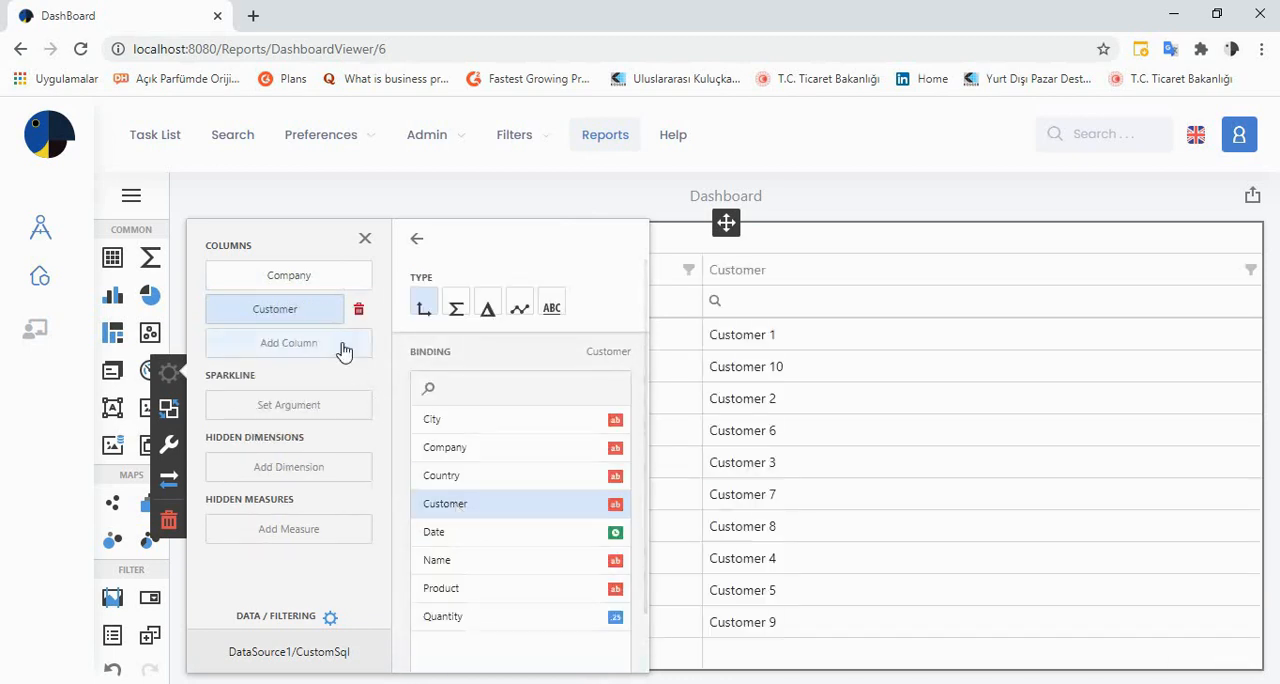
pyautogui.click(344, 352)
pyautogui.click(474, 537)
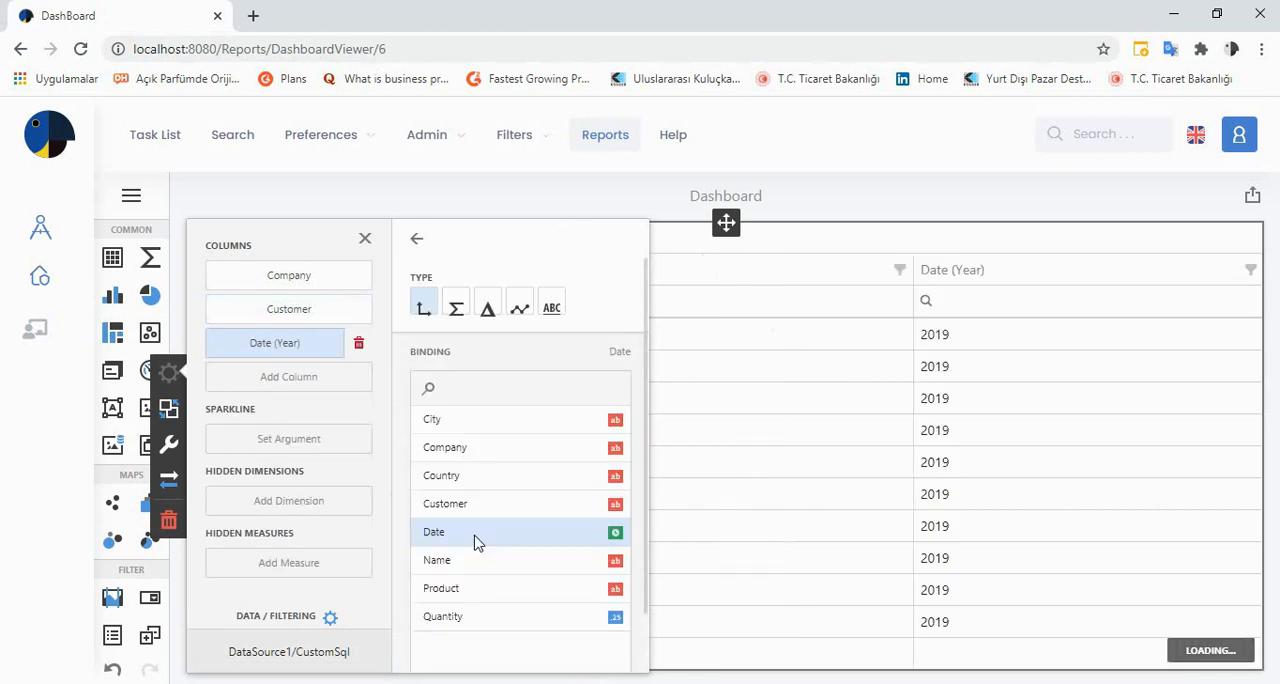
pyautogui.click(340, 392)
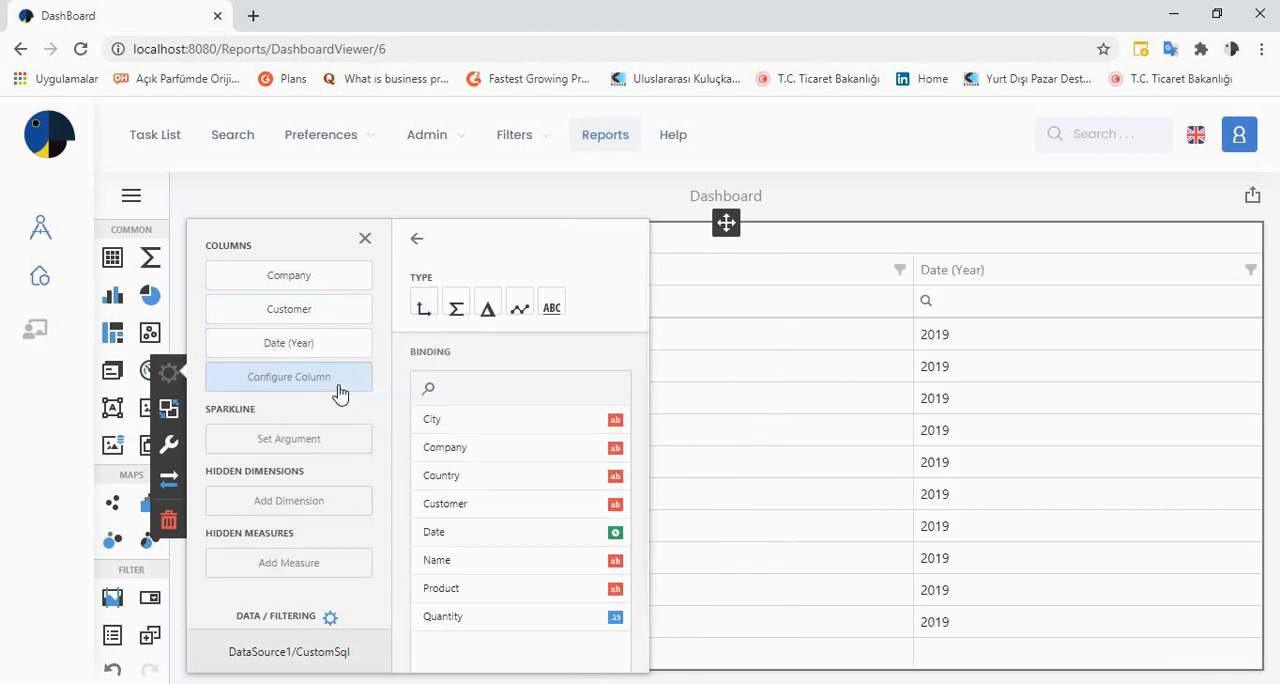
pyautogui.click(442, 616)
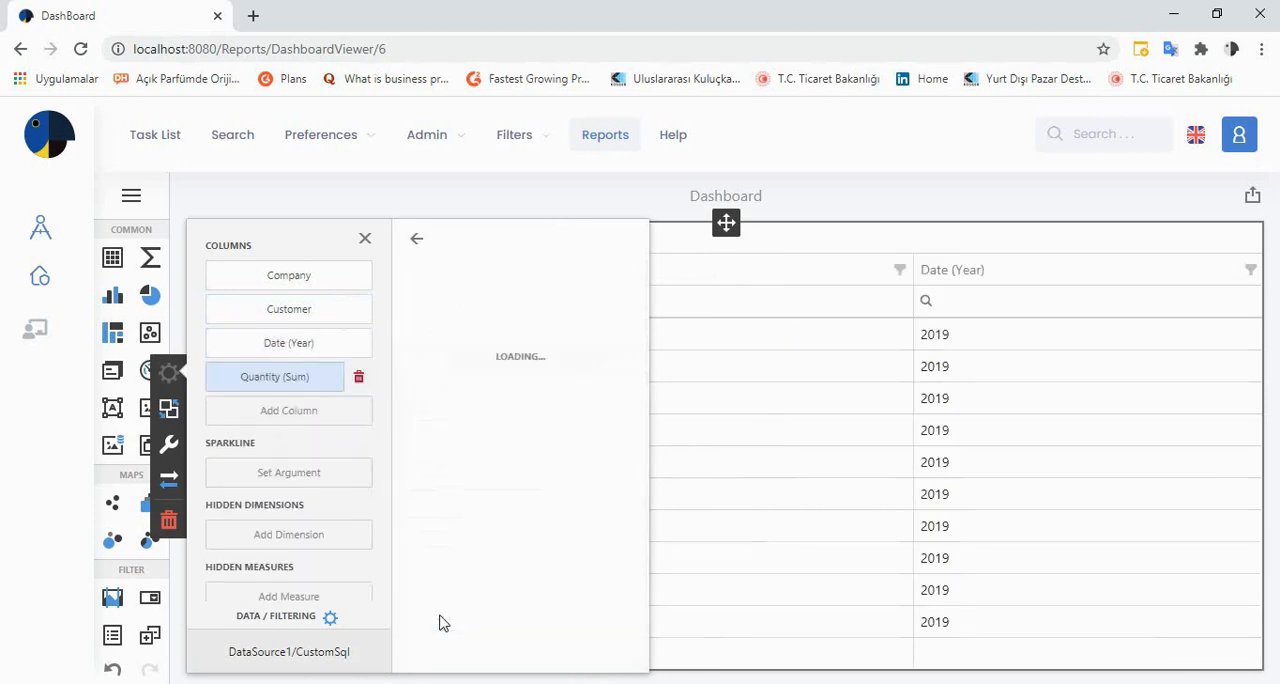
# Add a fifth grid column bound to the Name field and close the data binding settings
pyautogui.click(341, 429)
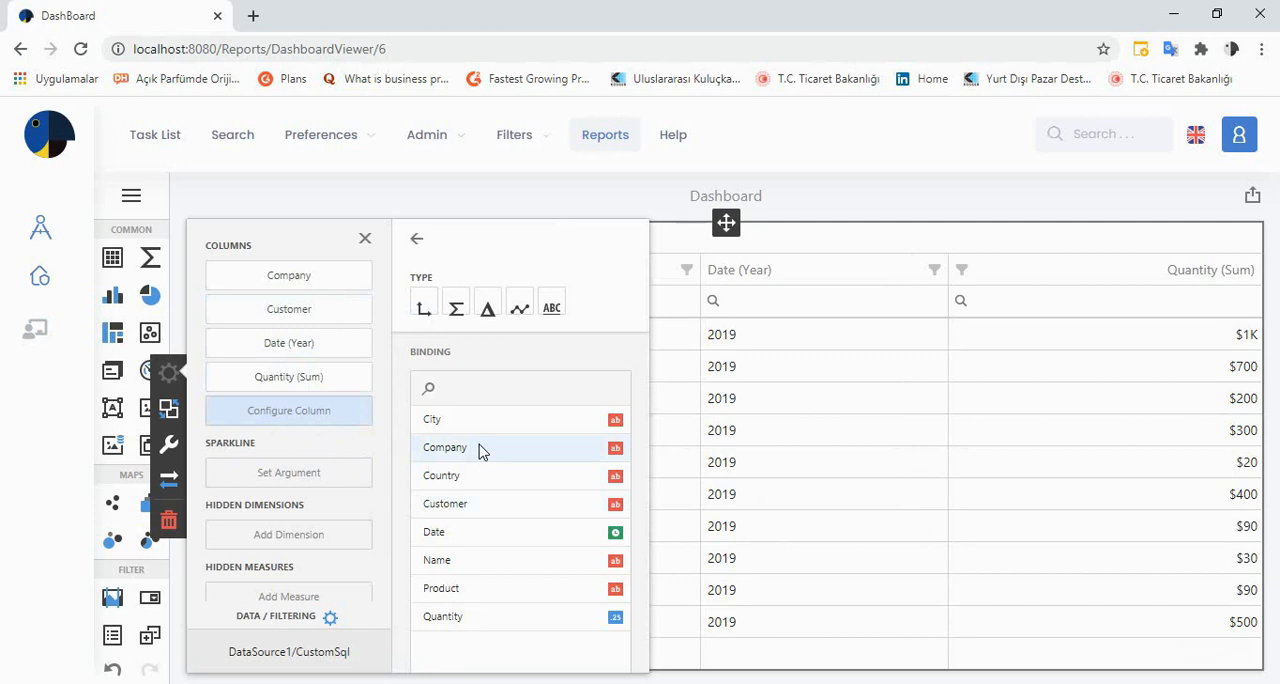
pyautogui.click(475, 564)
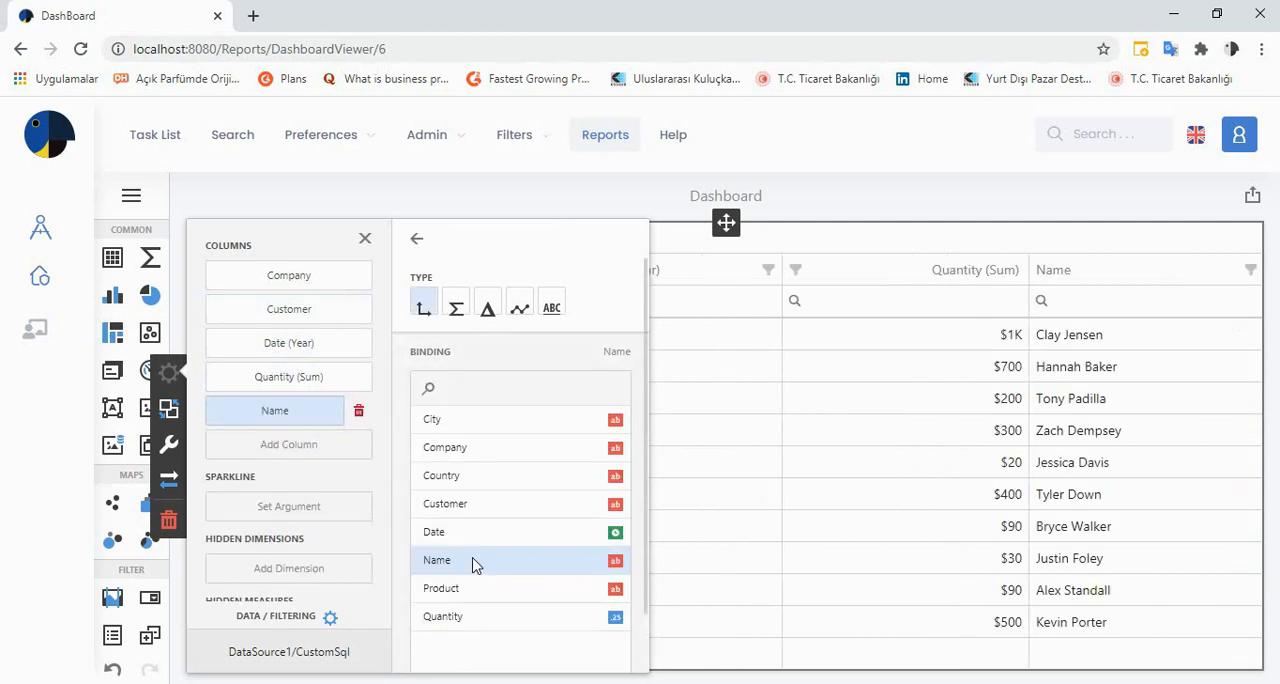
pyautogui.click(333, 454)
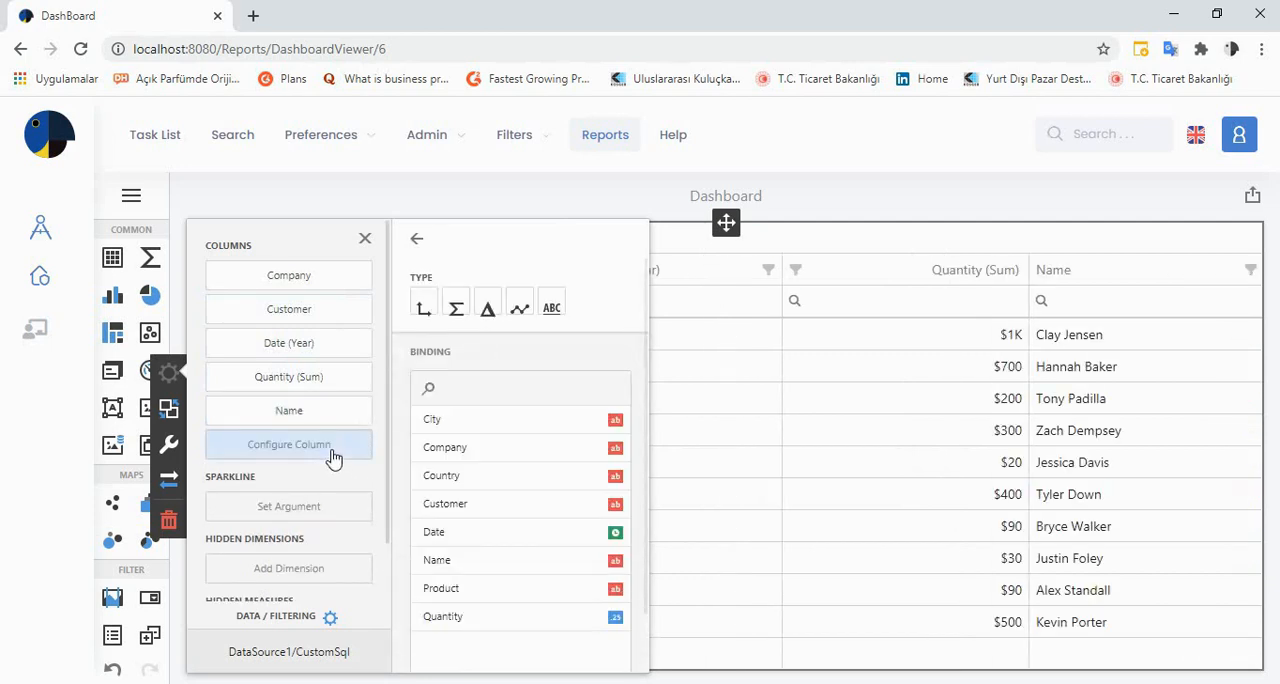
pyautogui.click(417, 240)
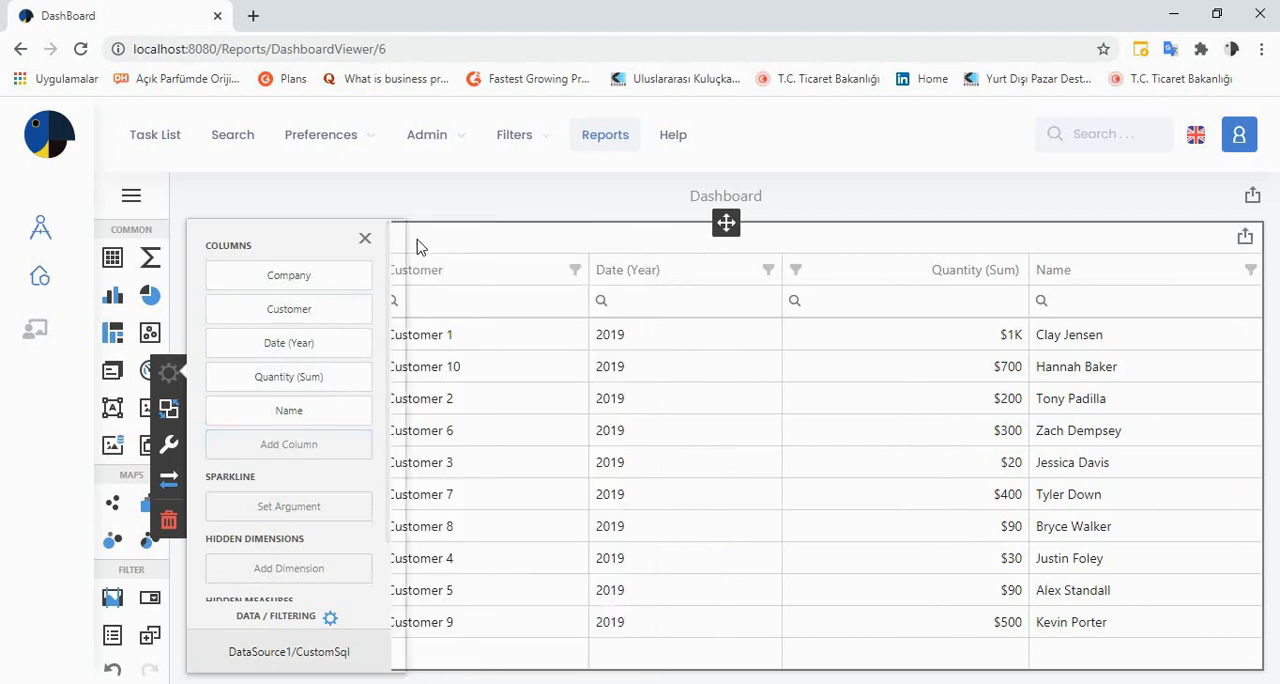
pyautogui.click(364, 241)
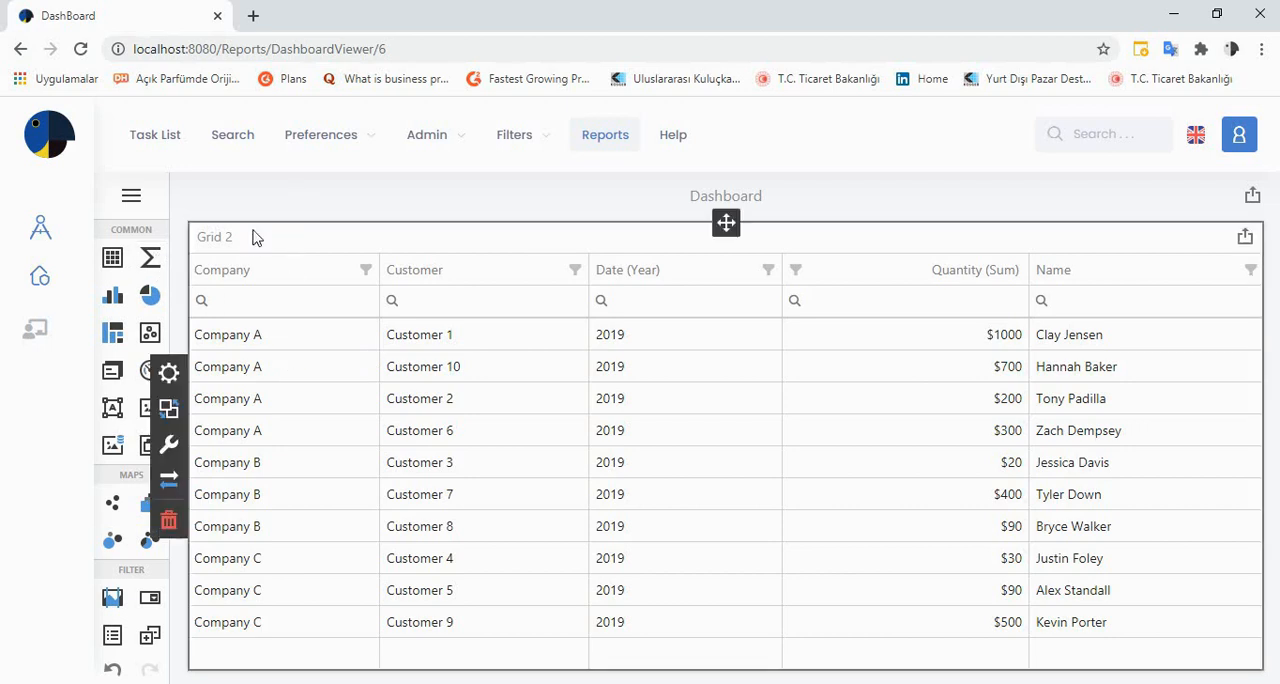
# Set the group interval of the grid's Date column to Day-Month-Year and close the data binding settings
pyautogui.click(170, 372)
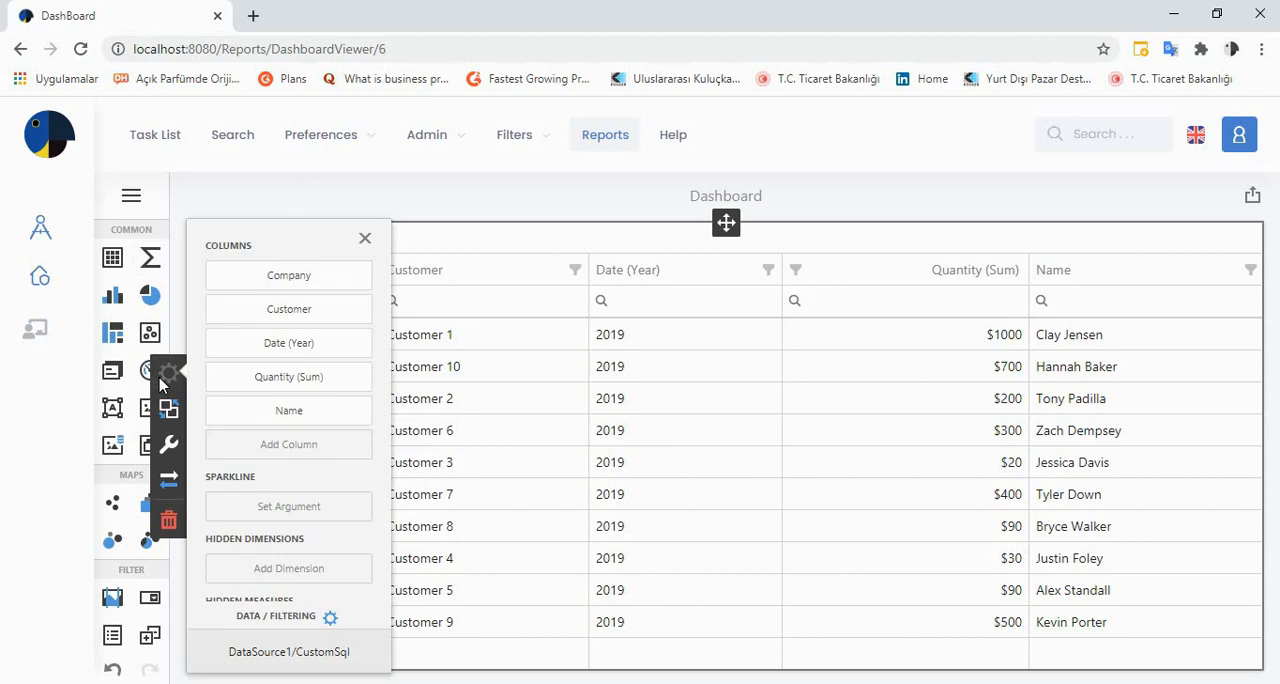
pyautogui.click(331, 345)
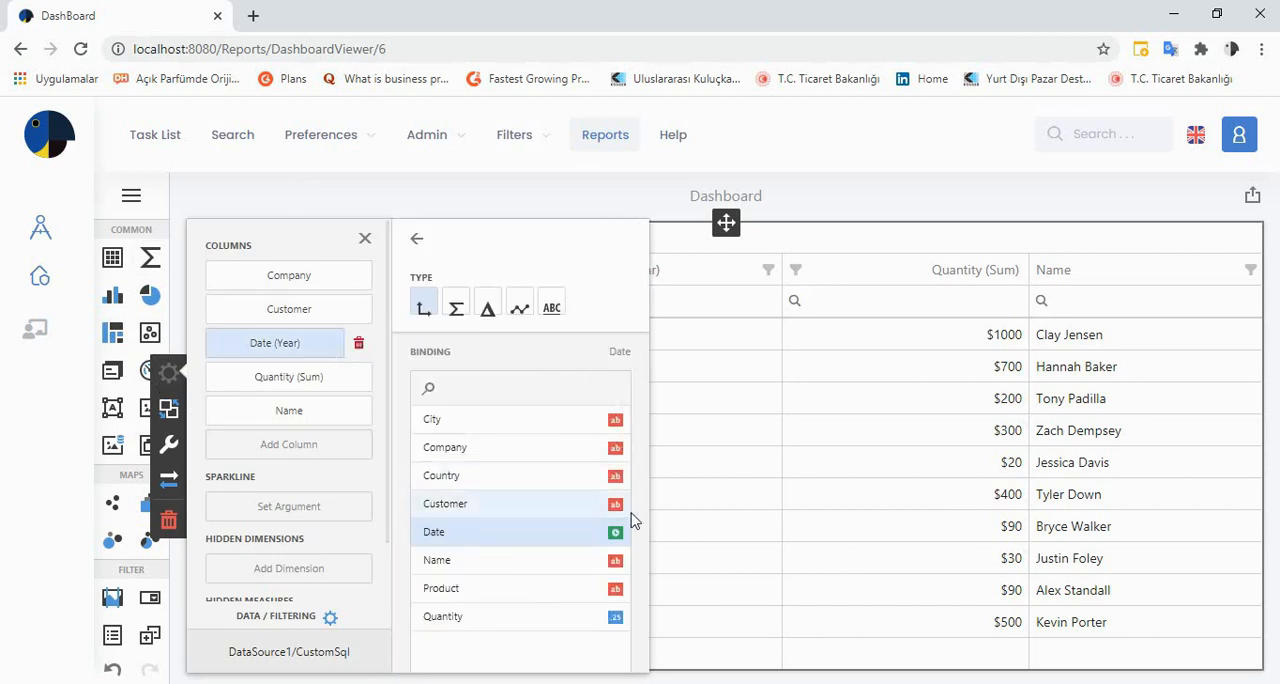
pyautogui.moveTo(647, 491); pyautogui.dragTo(663, 606)
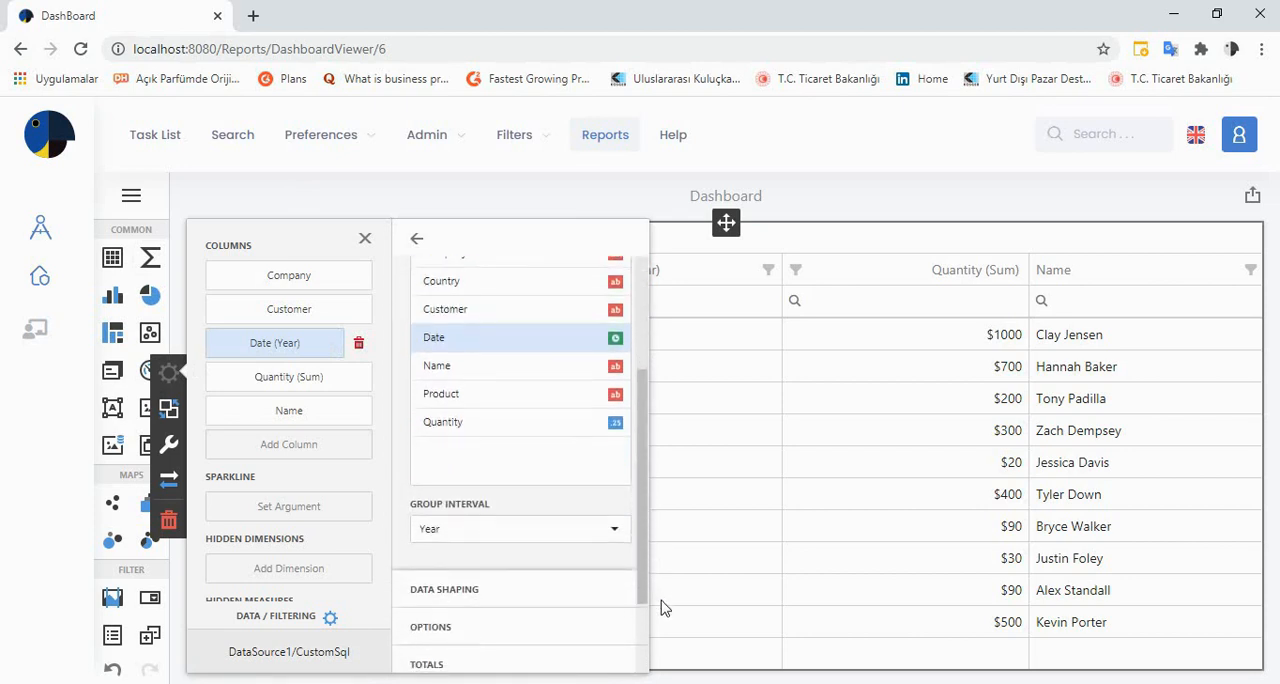
pyautogui.click(593, 536)
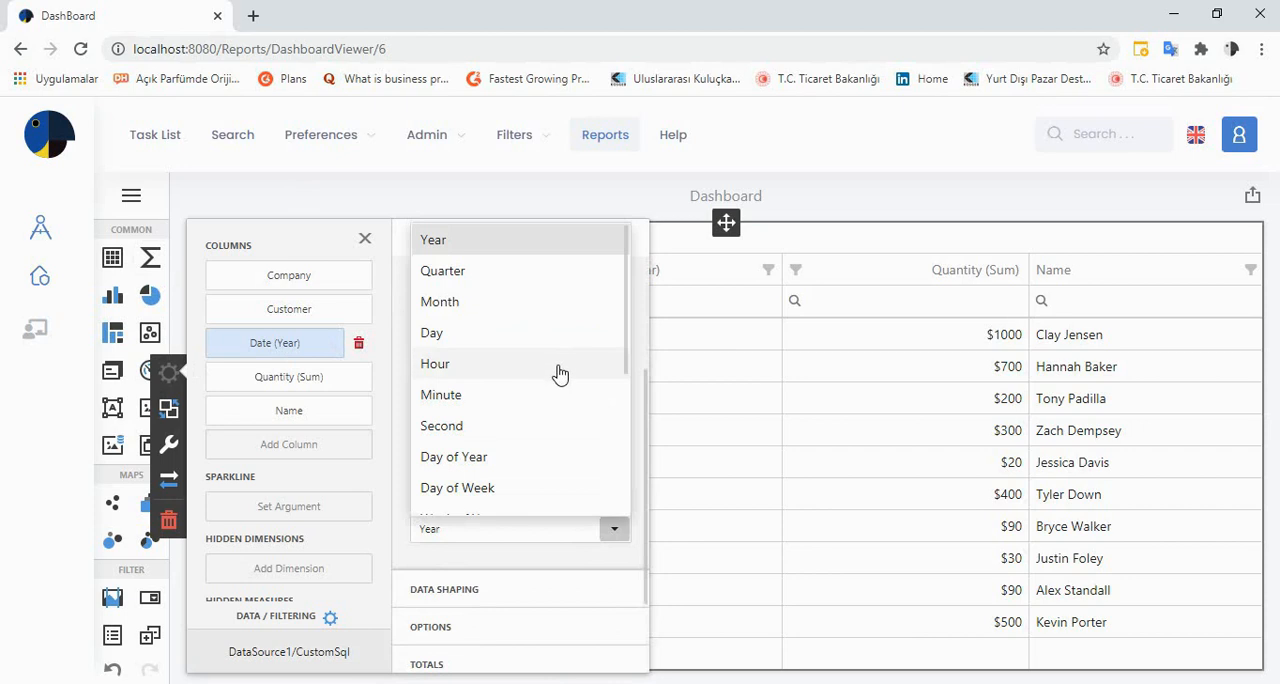
pyautogui.moveTo(623, 330); pyautogui.dragTo(640, 438)
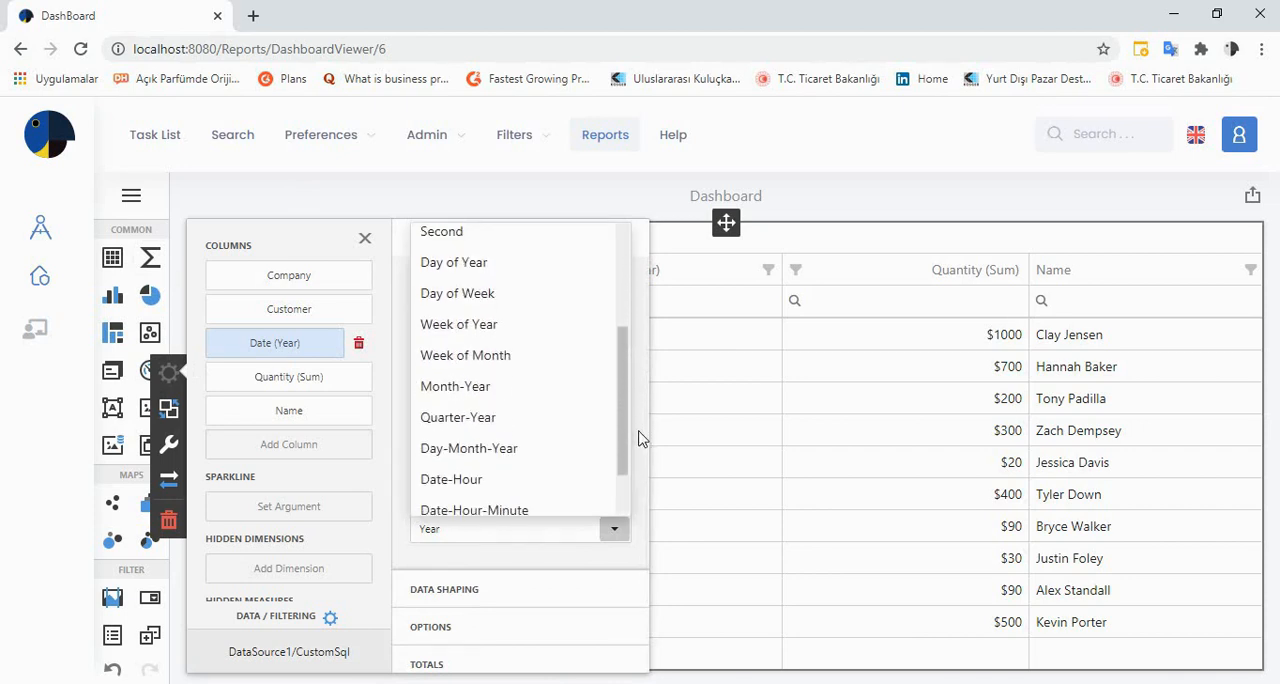
pyautogui.click(537, 455)
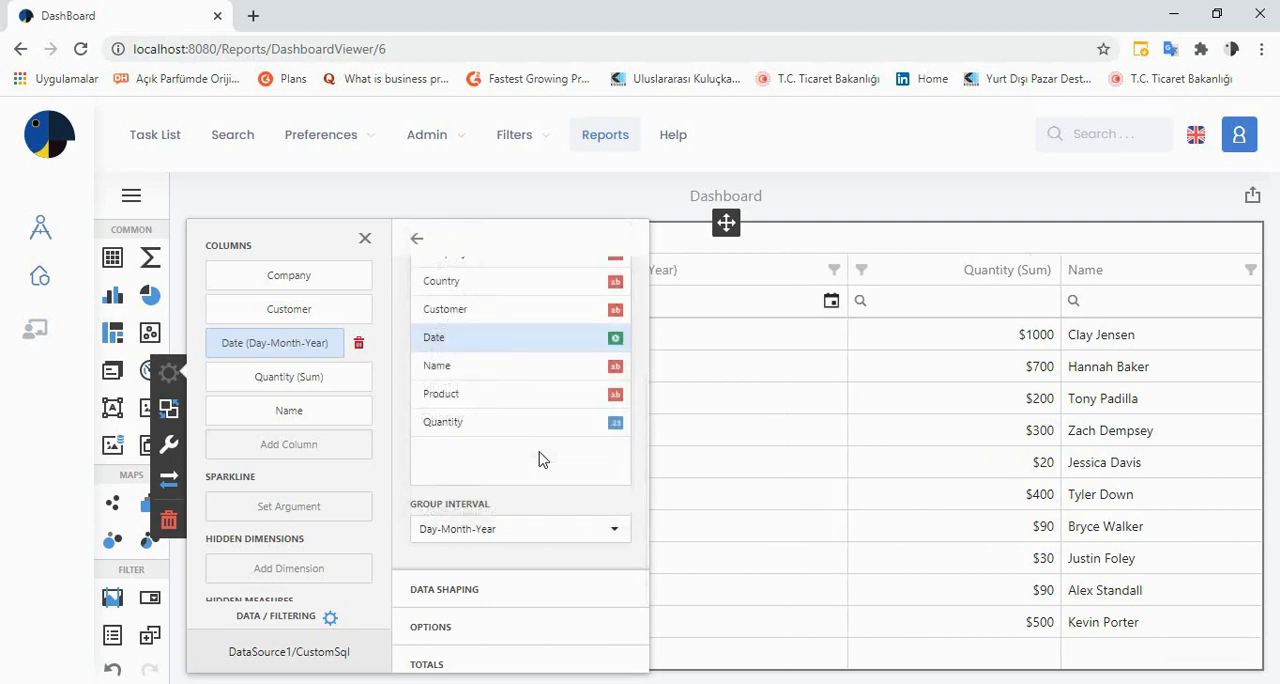
pyautogui.click(561, 192)
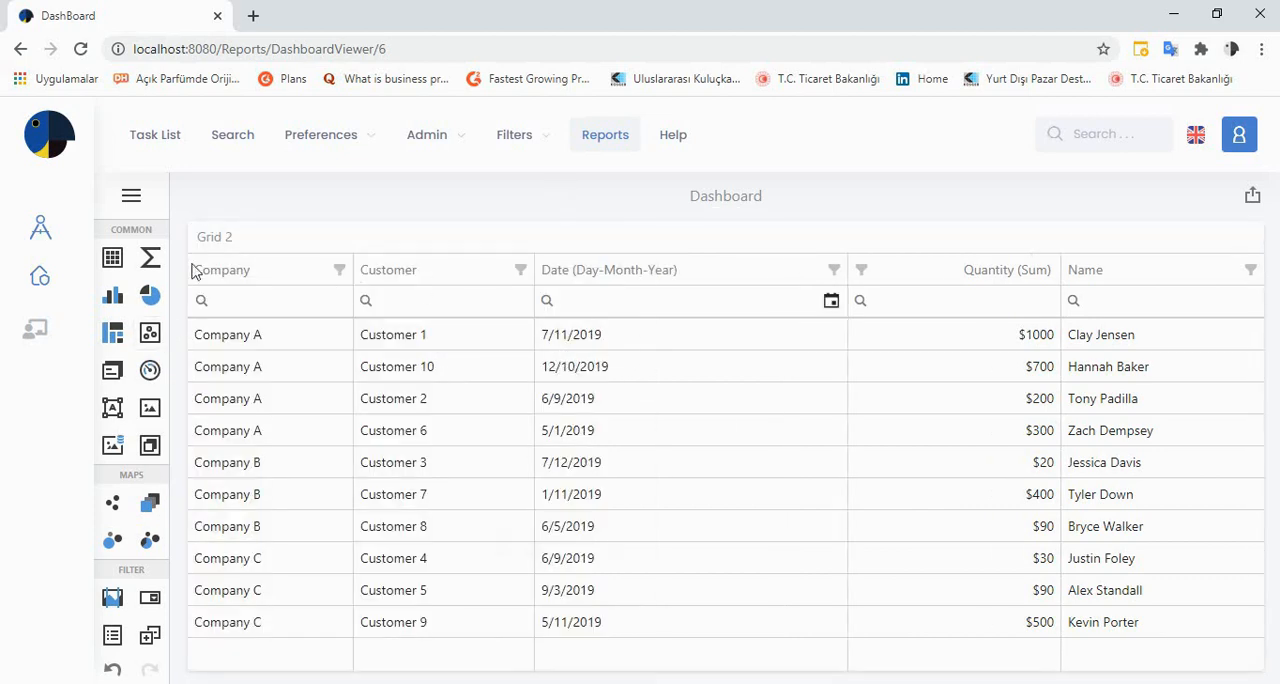
# Try the Auto format type on the grid's Quantity column
pyautogui.click(268, 234)
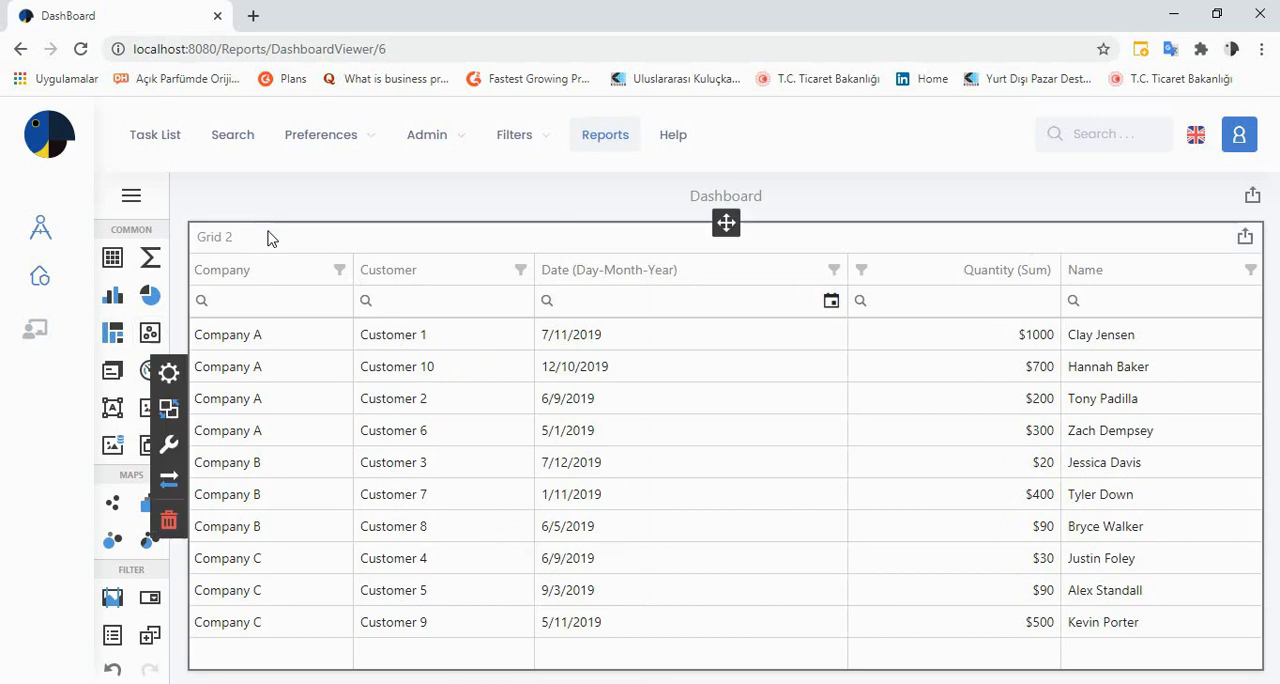
pyautogui.click(169, 374)
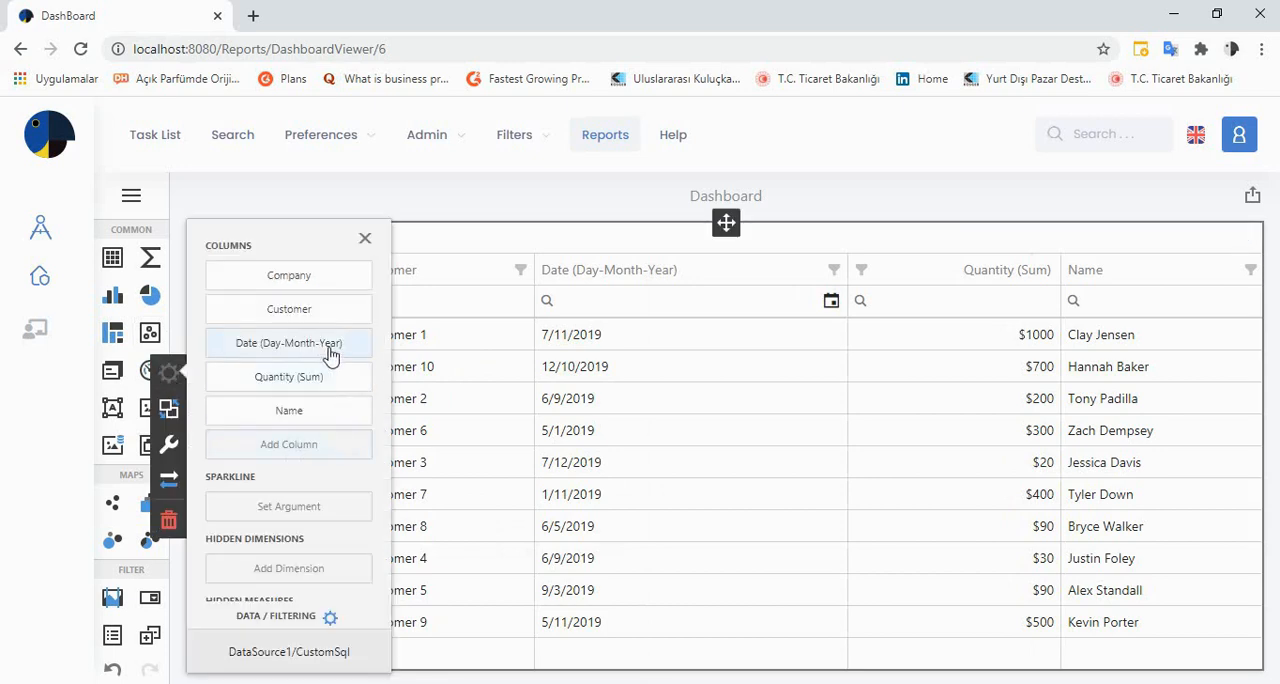
pyautogui.click(313, 382)
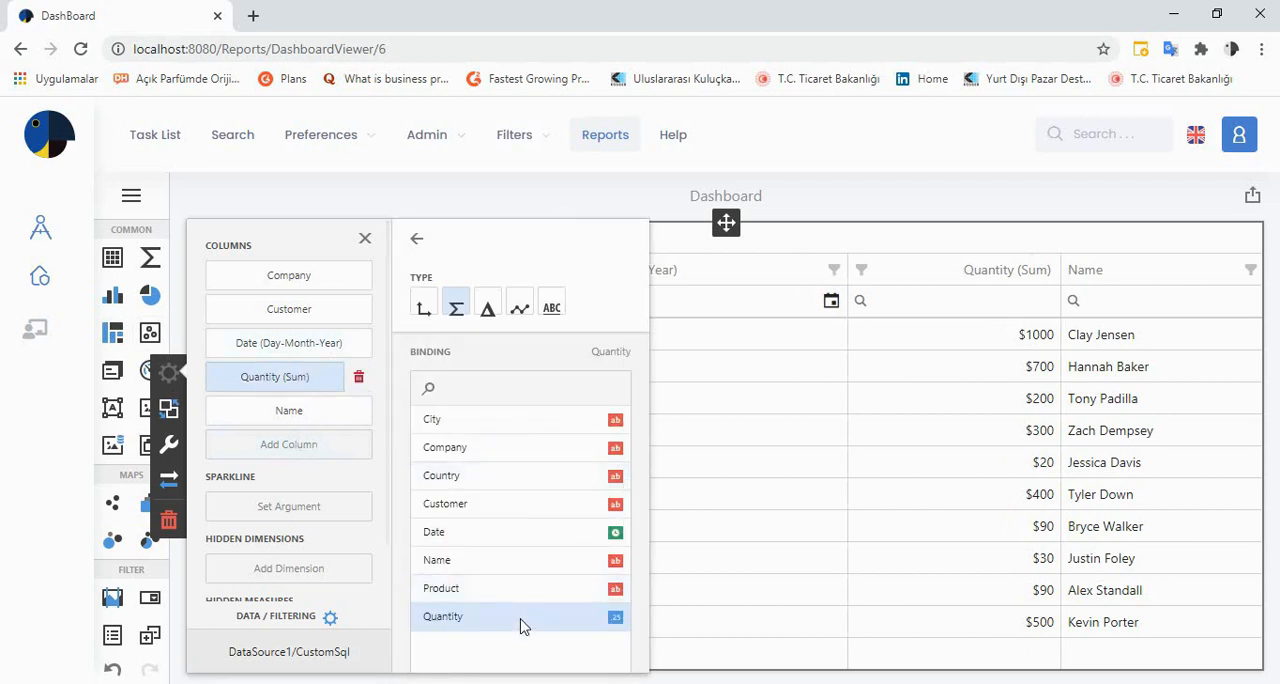
pyautogui.moveTo(643, 500); pyautogui.dragTo(650, 682)
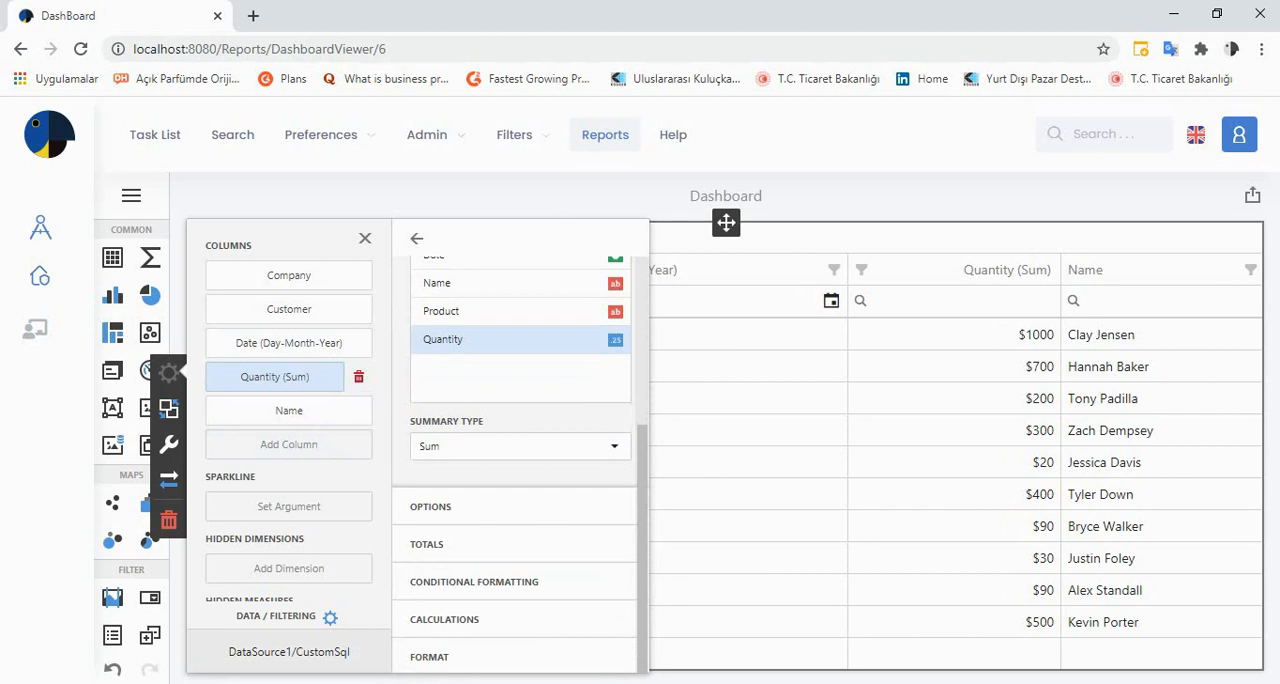
pyautogui.click(487, 660)
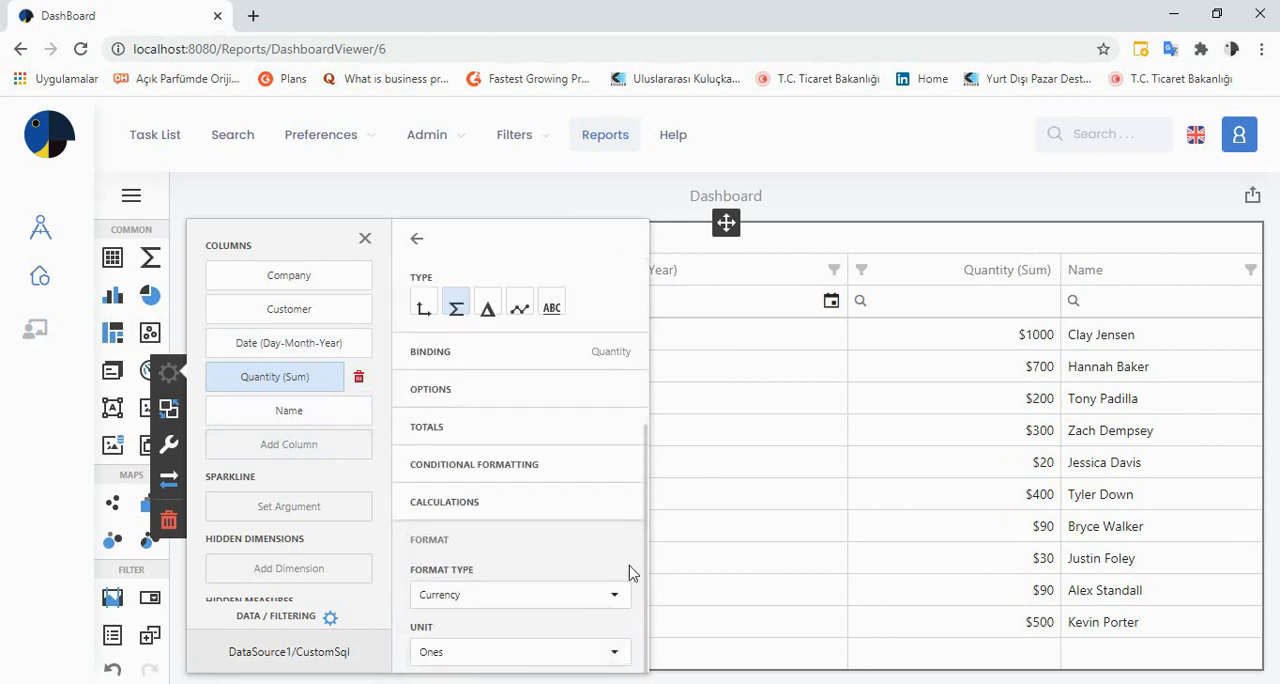
pyautogui.scroll(-1, 646, 552)
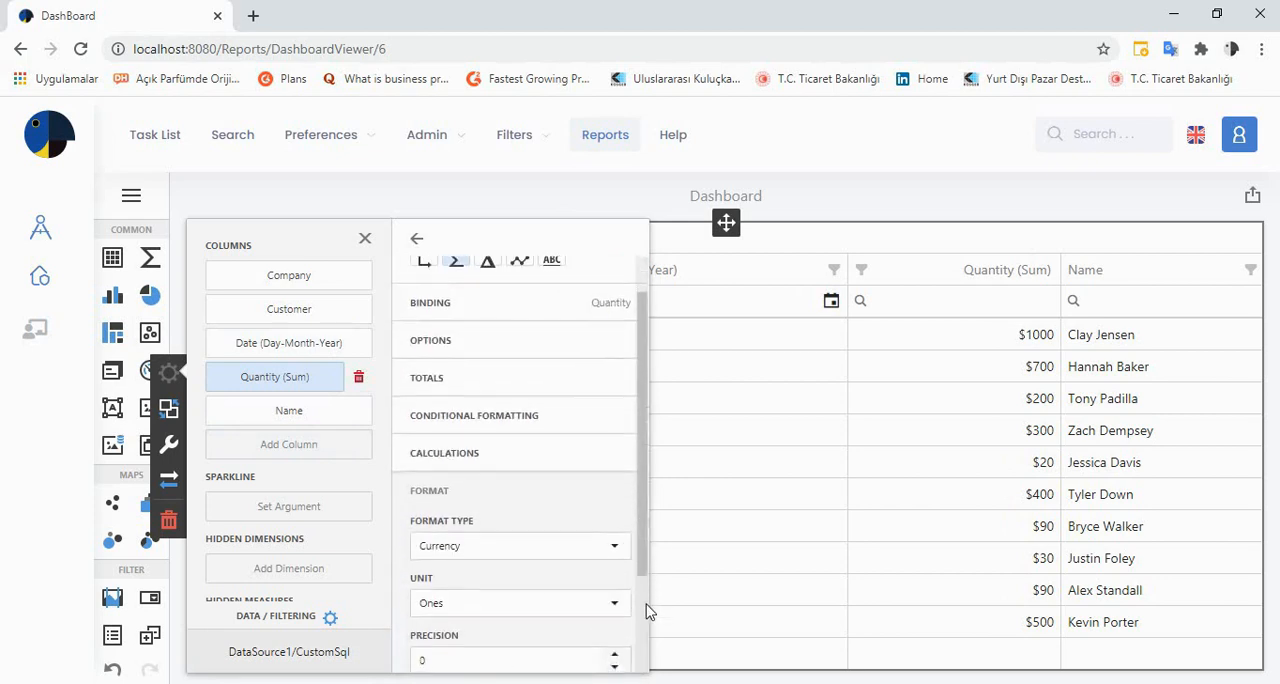
pyautogui.click(543, 512)
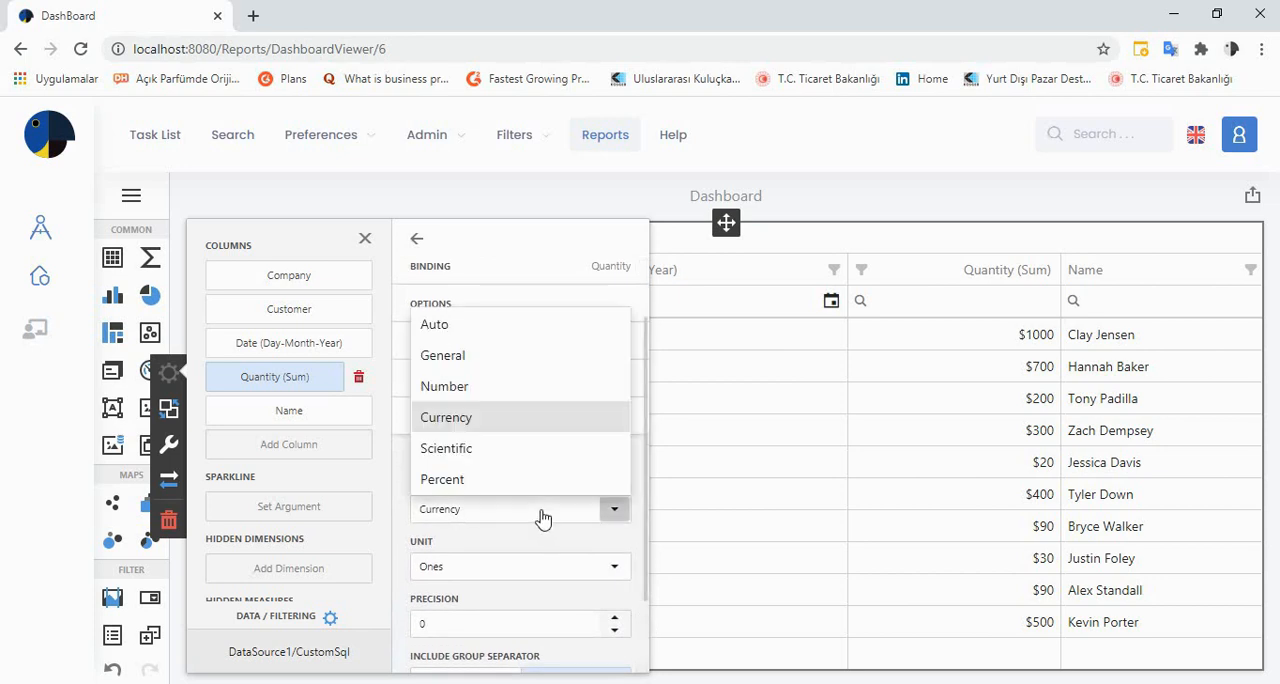
pyautogui.click(537, 338)
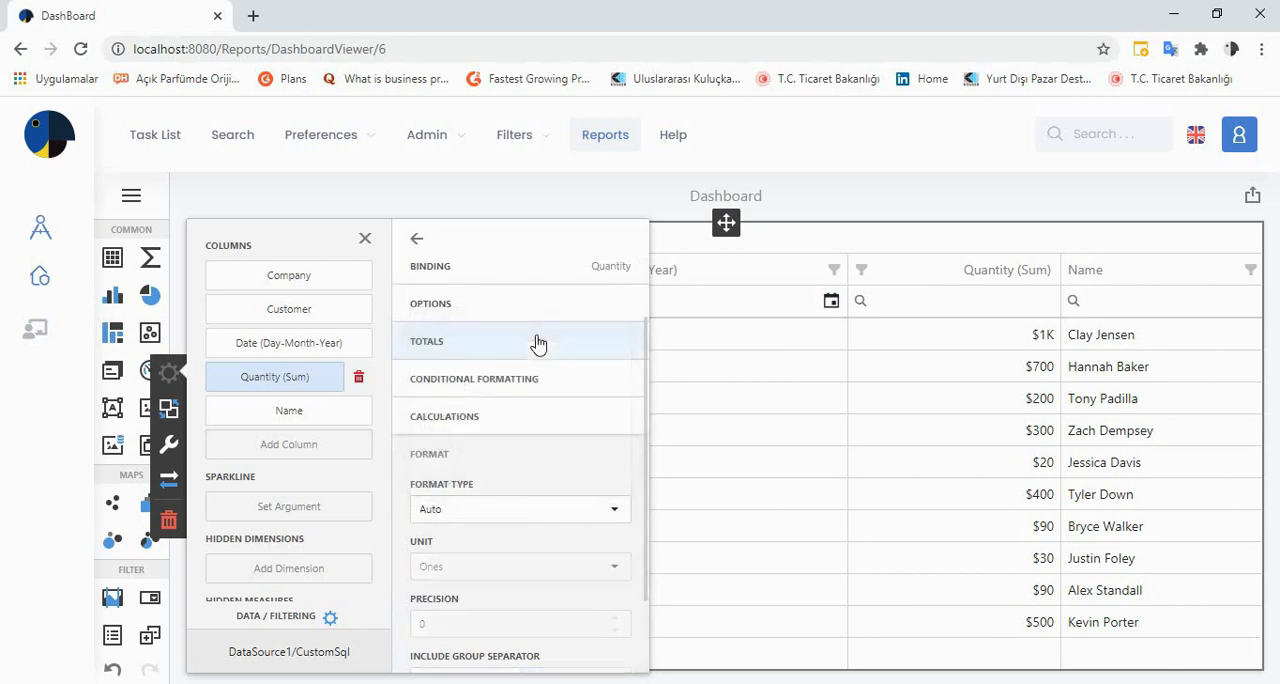
# Try the General format type on the Quantity column, and set it back to Currency
pyautogui.click(491, 512)
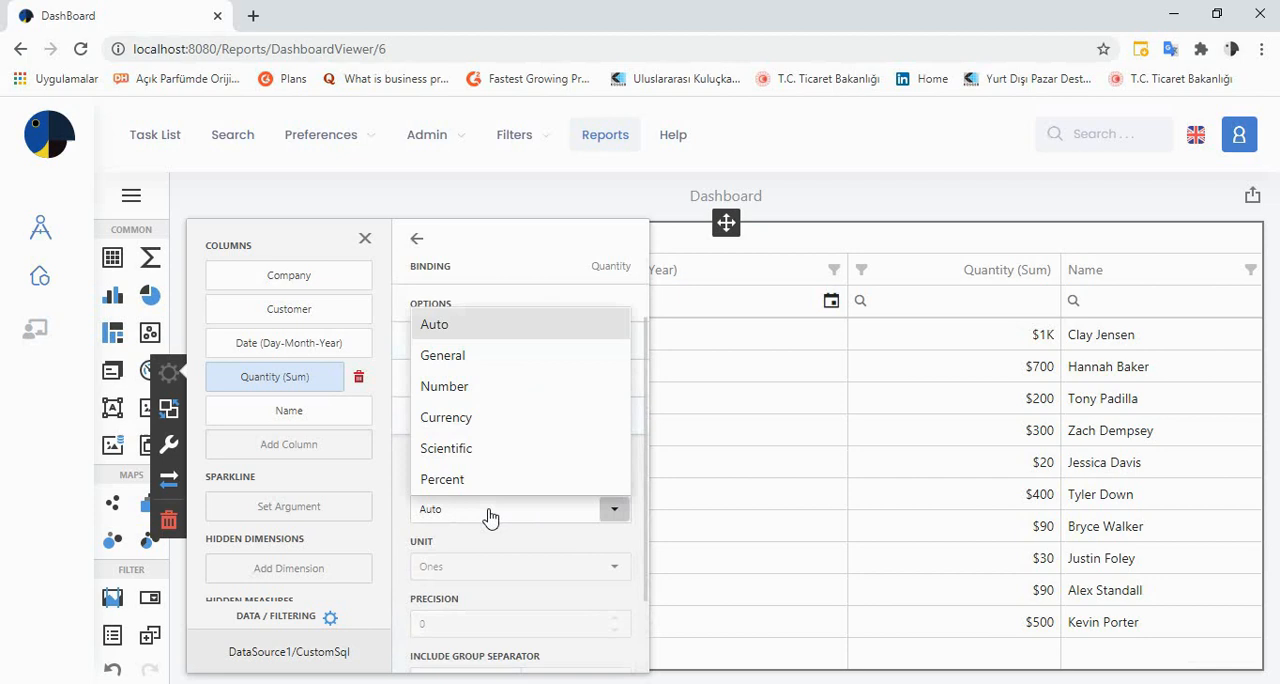
pyautogui.click(491, 362)
pyautogui.click(884, 516)
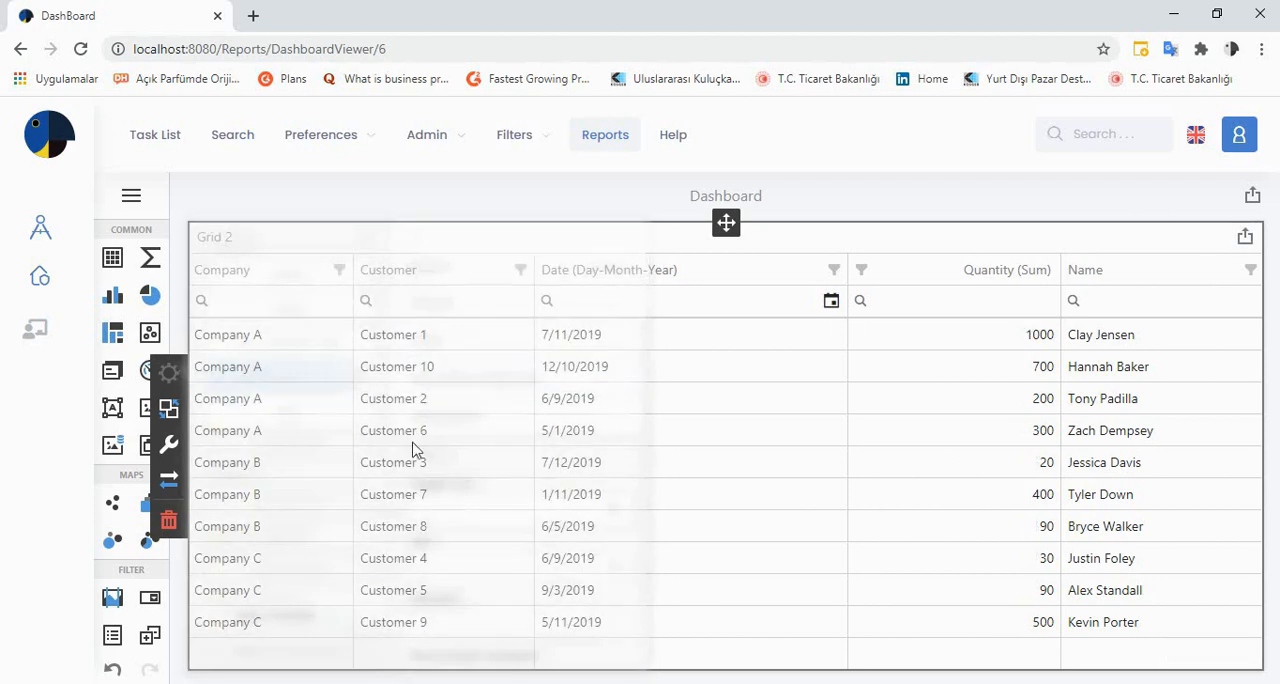
pyautogui.click(471, 513)
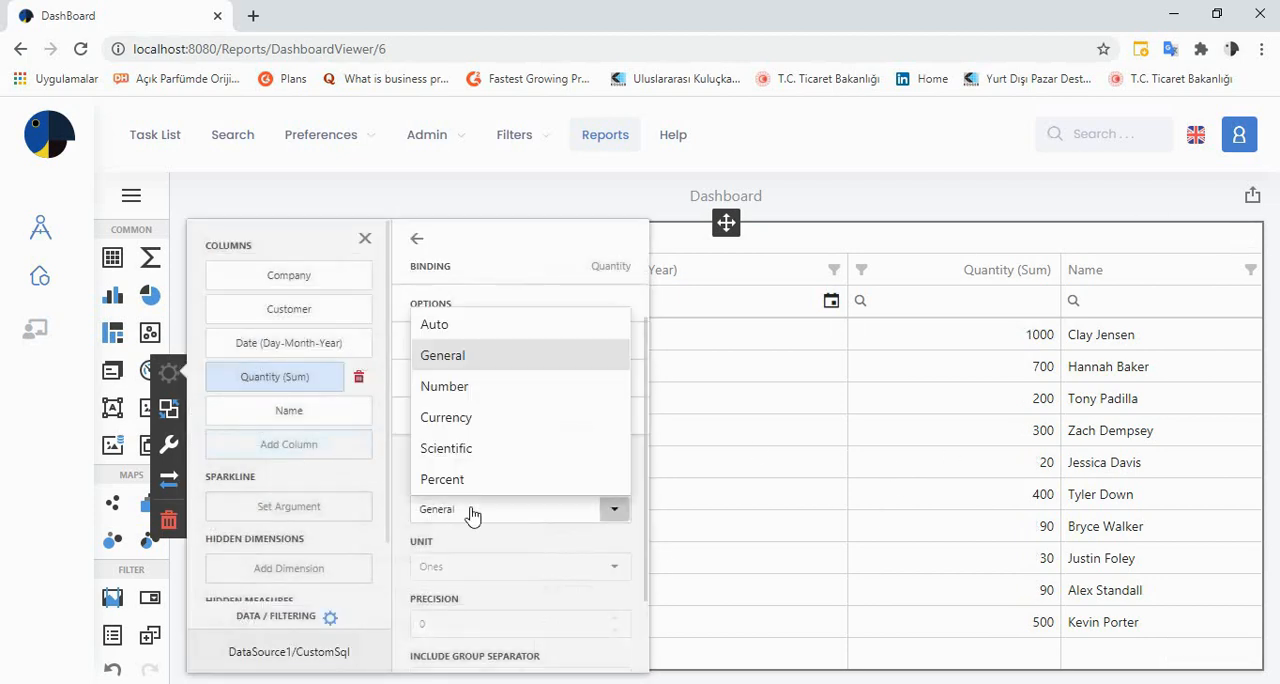
pyautogui.click(491, 425)
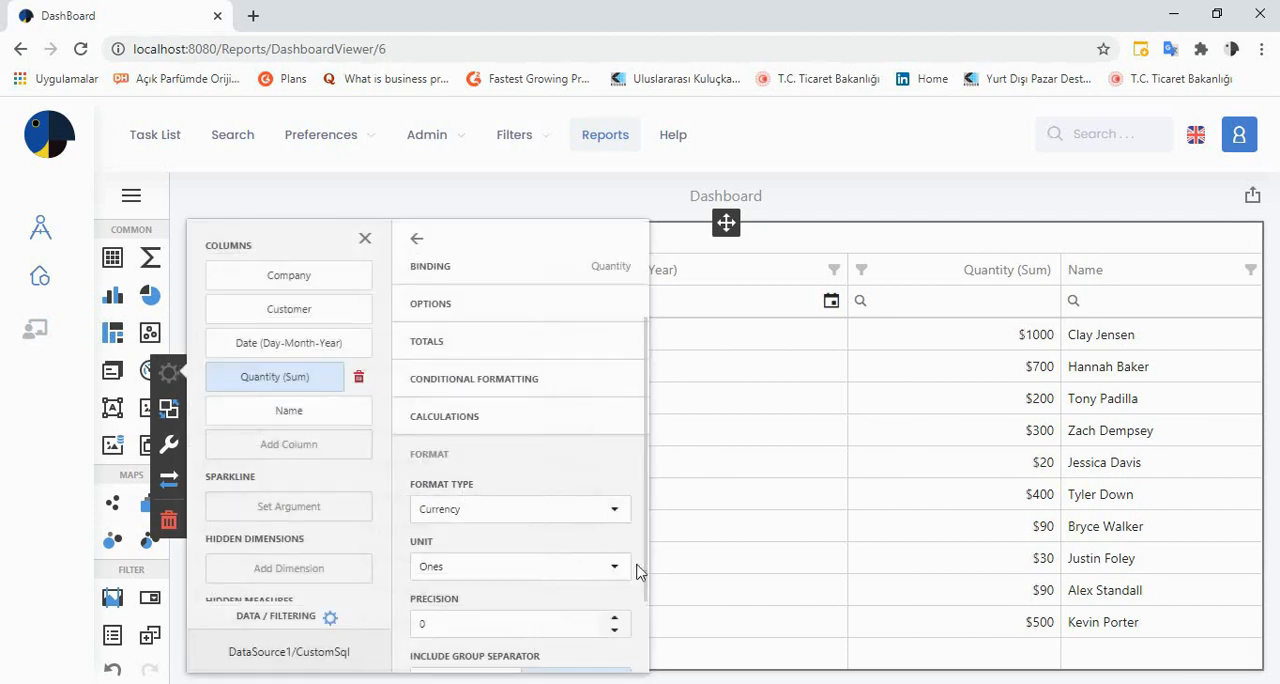
# Try Thousands as the unit for the Quantity column, and return it to Ones
pyautogui.click(613, 567)
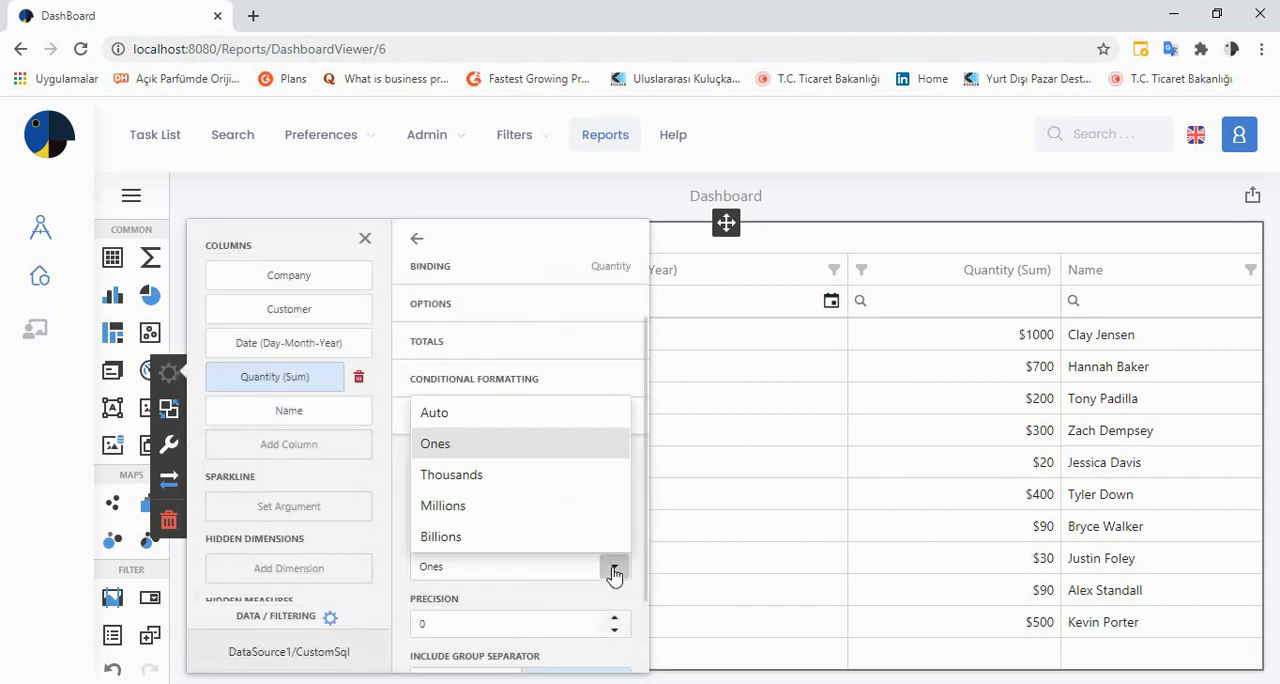
pyautogui.click(563, 476)
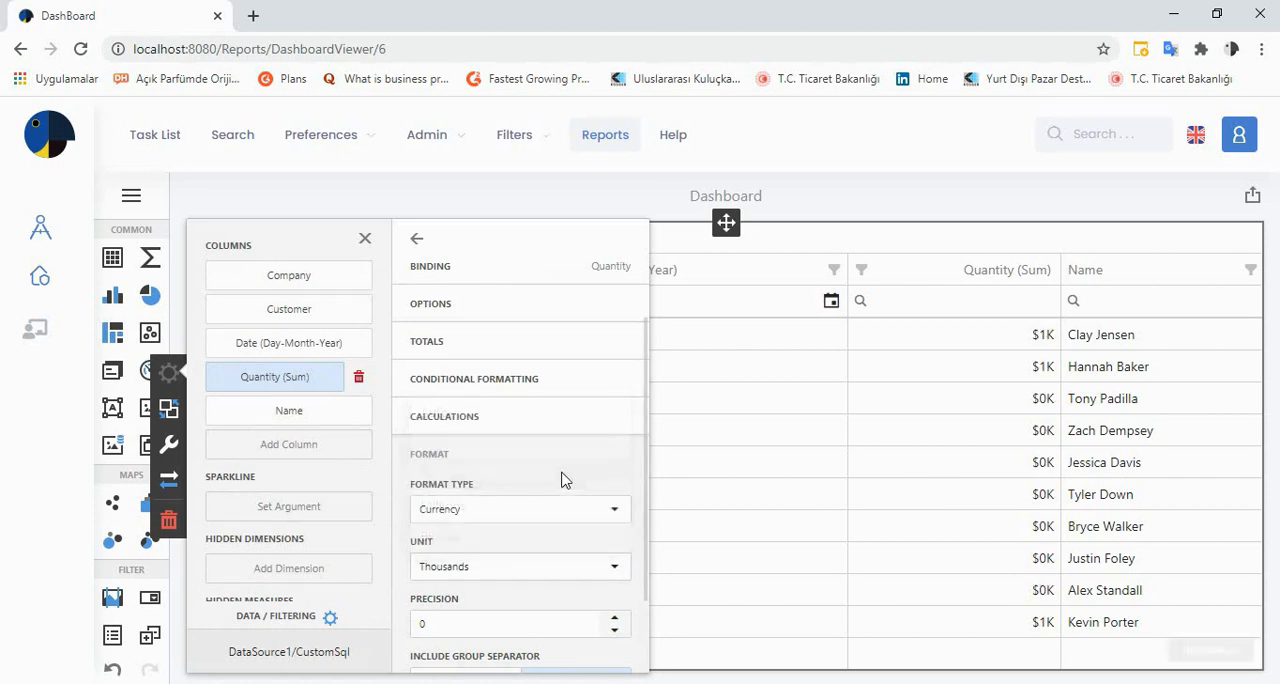
pyautogui.click(614, 567)
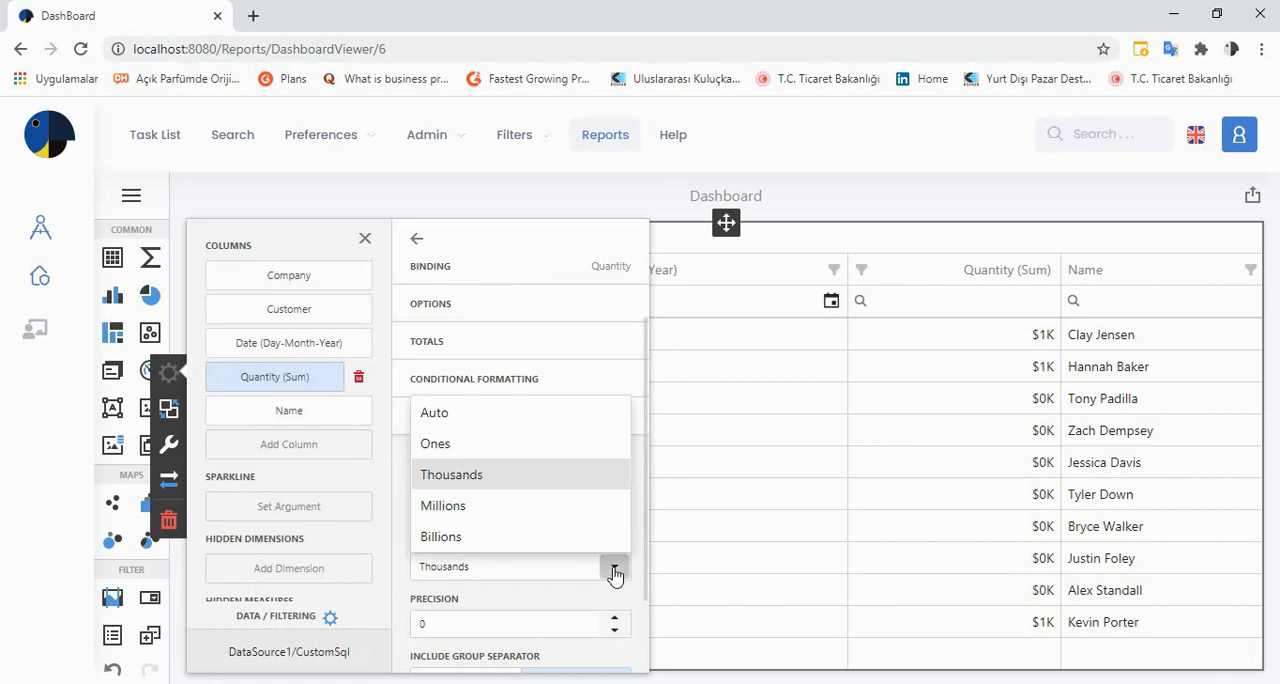
pyautogui.click(565, 445)
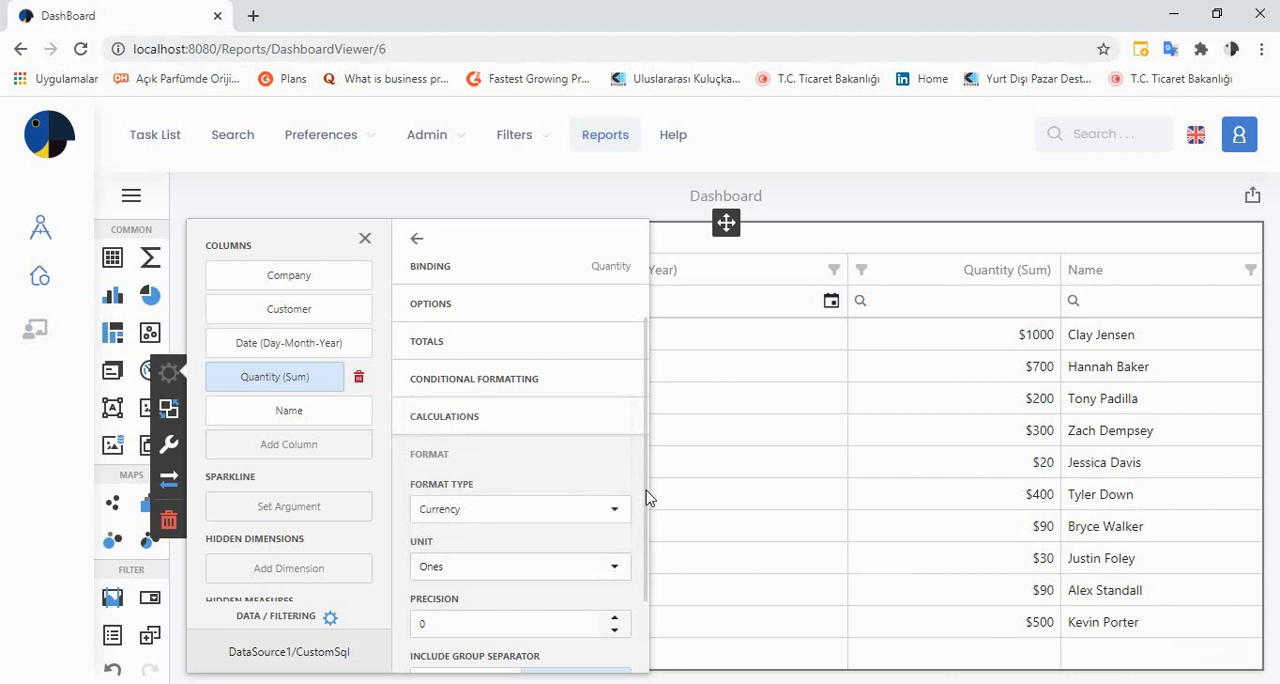
# Try a precision of 2 on the Quantity column, return it to 0 and close the data binding settings
pyautogui.scroll(-1, 651, 515)
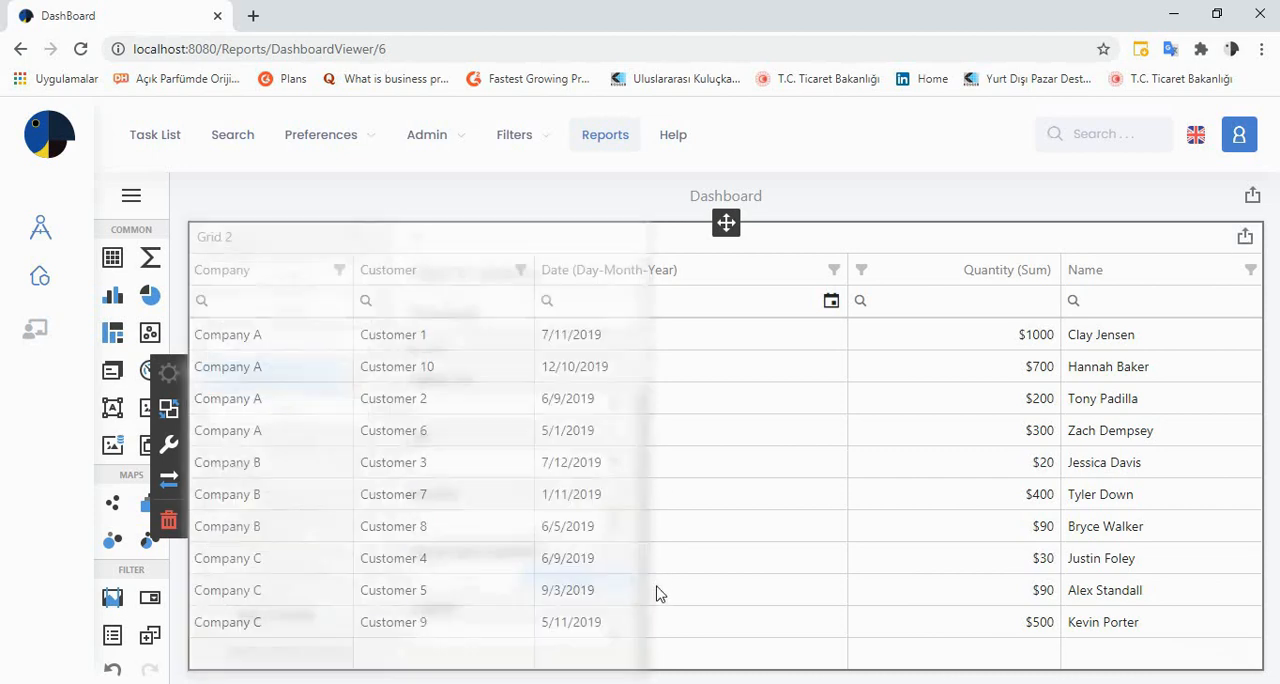
pyautogui.click(615, 526)
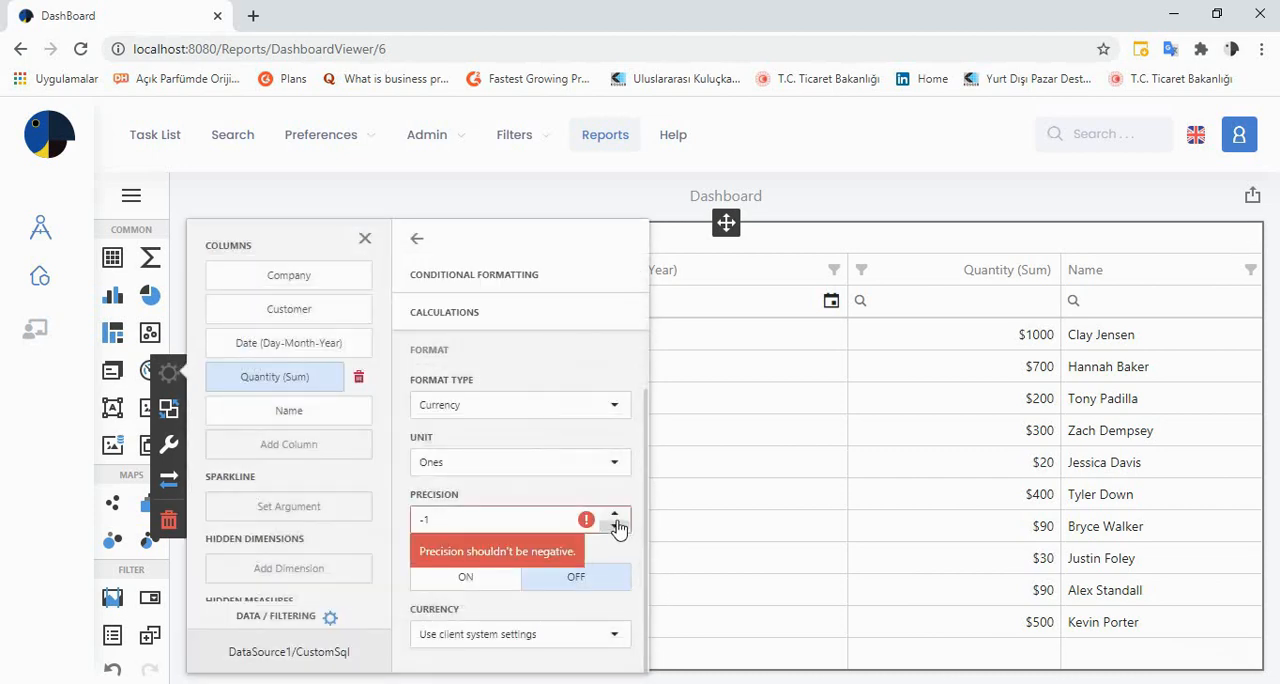
pyautogui.click(616, 516)
pyautogui.click(616, 516)
pyautogui.click(616, 516)
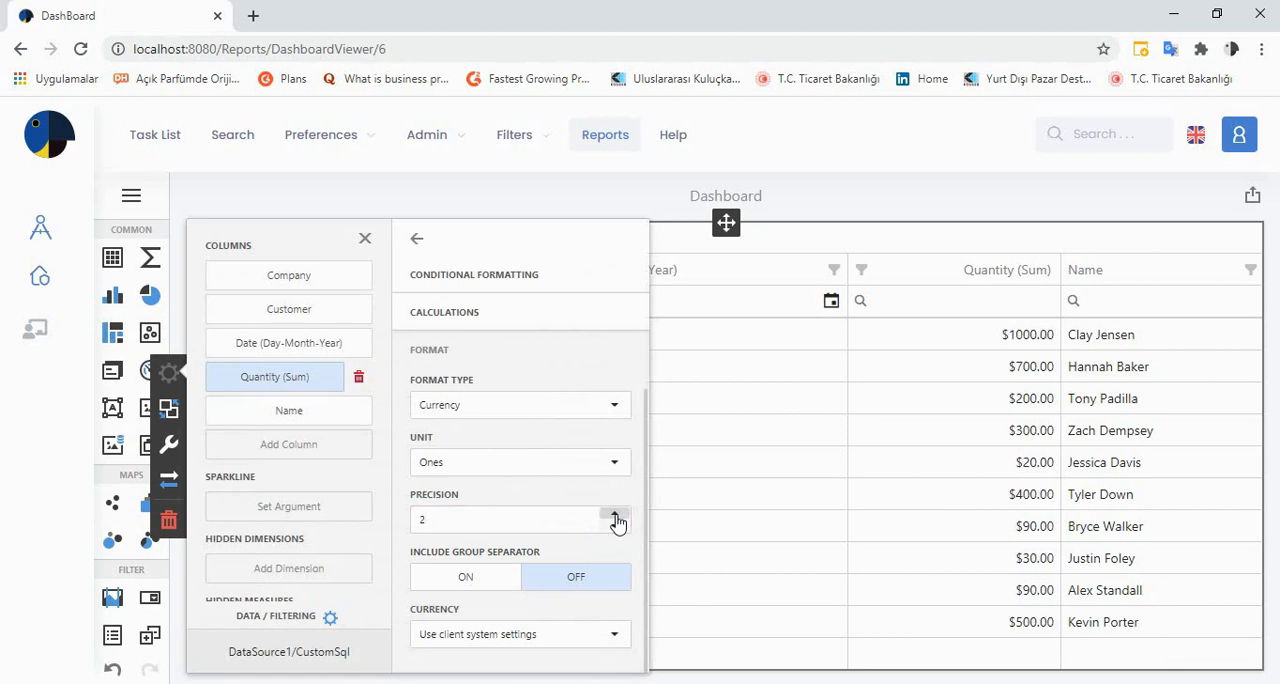
pyautogui.click(615, 526)
pyautogui.click(615, 526)
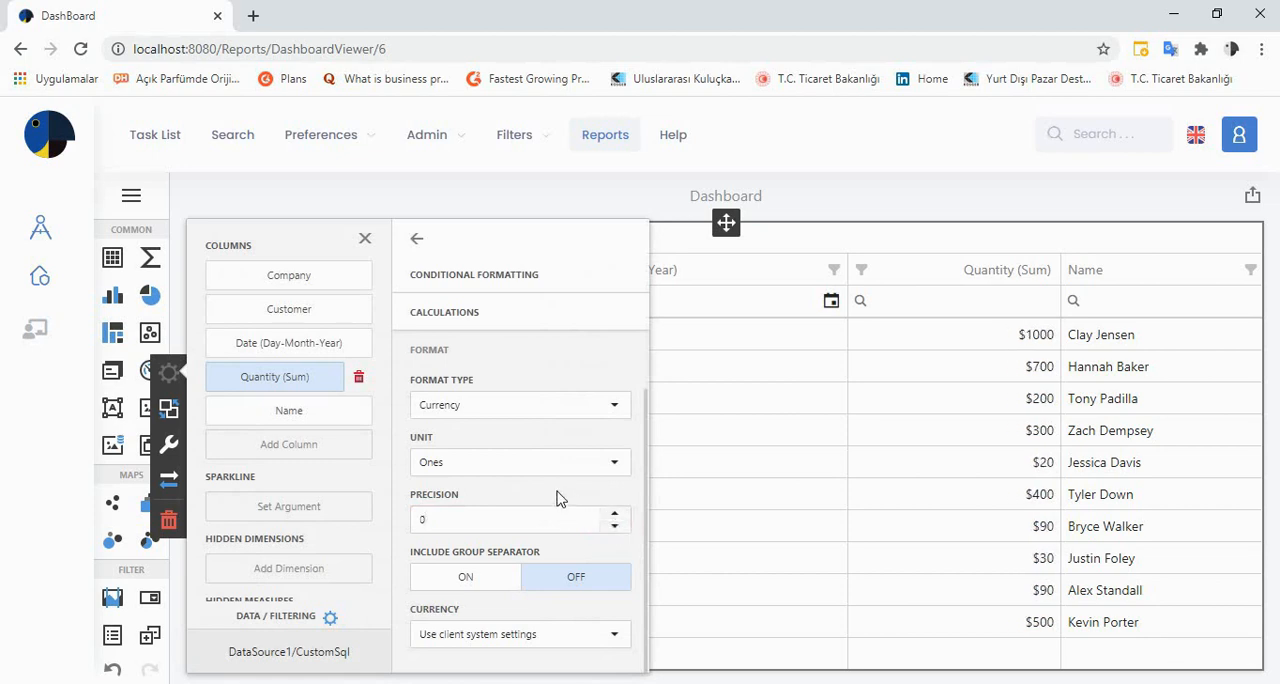
pyautogui.click(418, 243)
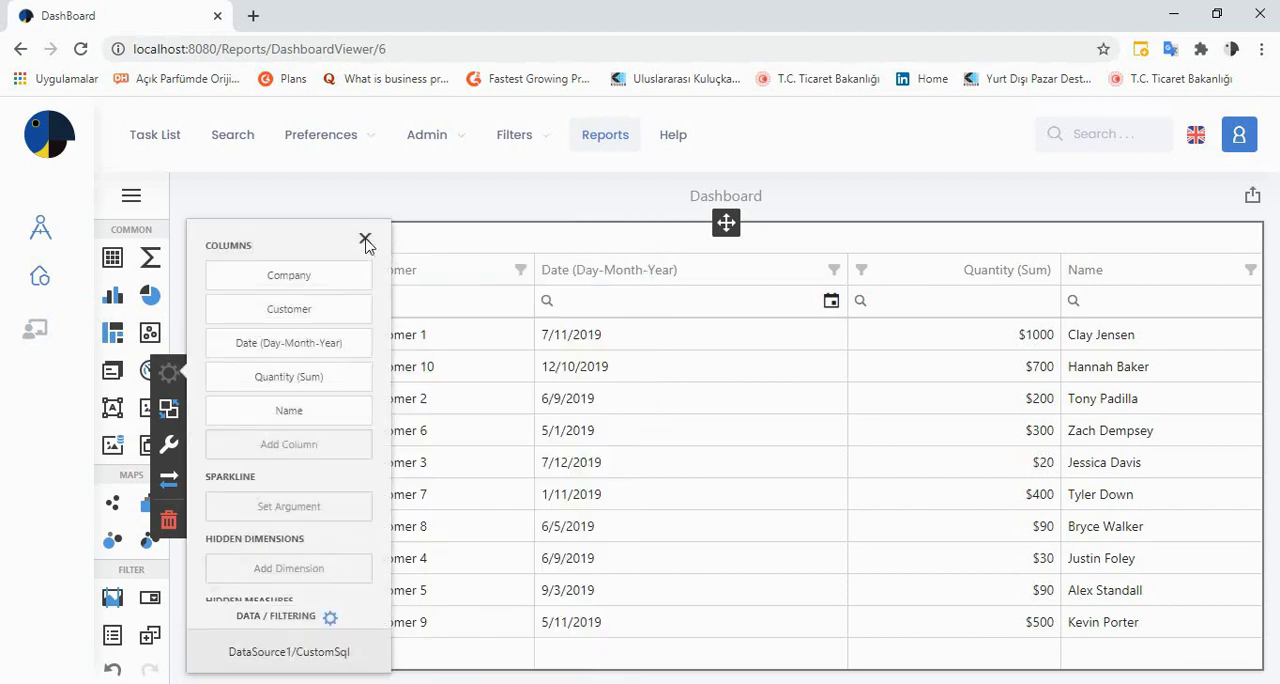
pyautogui.click(365, 240)
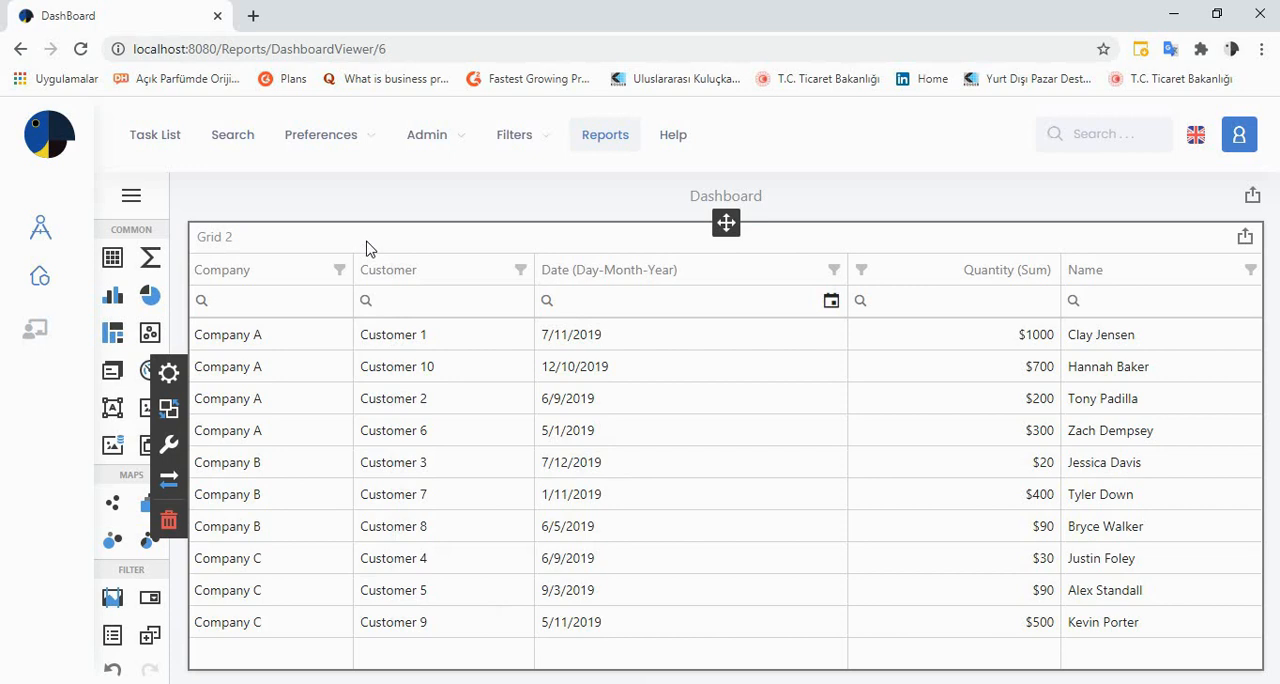
pyautogui.click(170, 373)
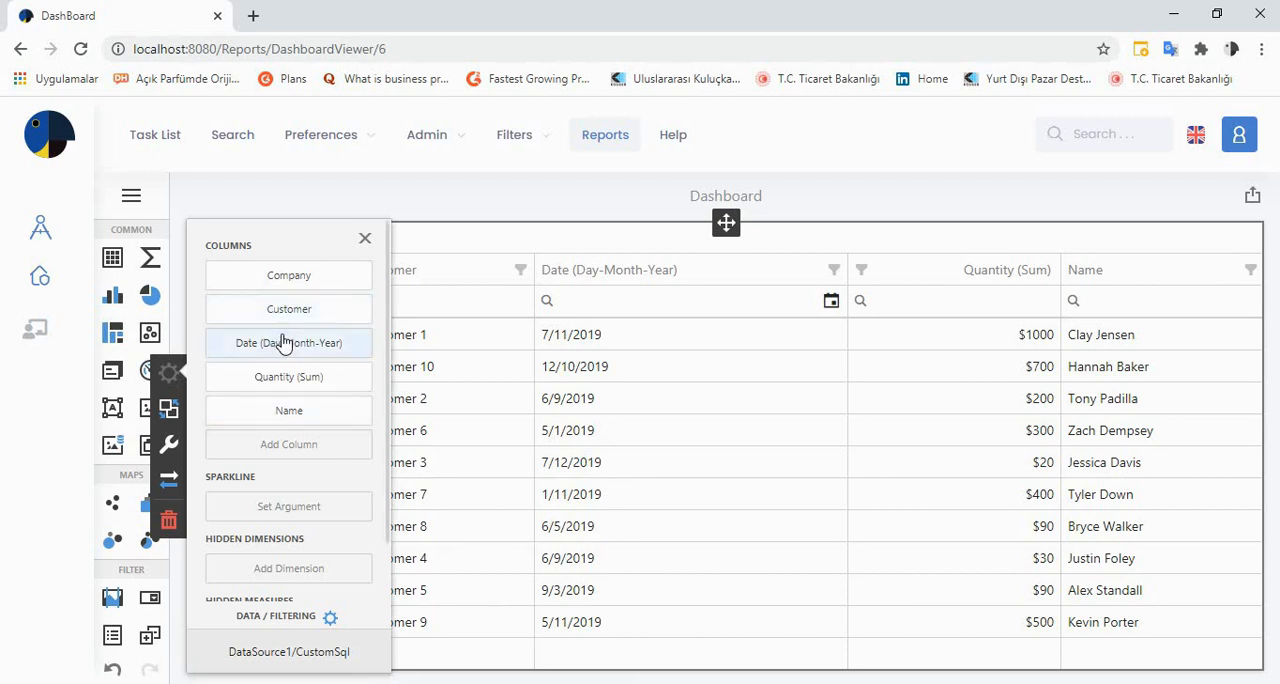
pyautogui.click(523, 335)
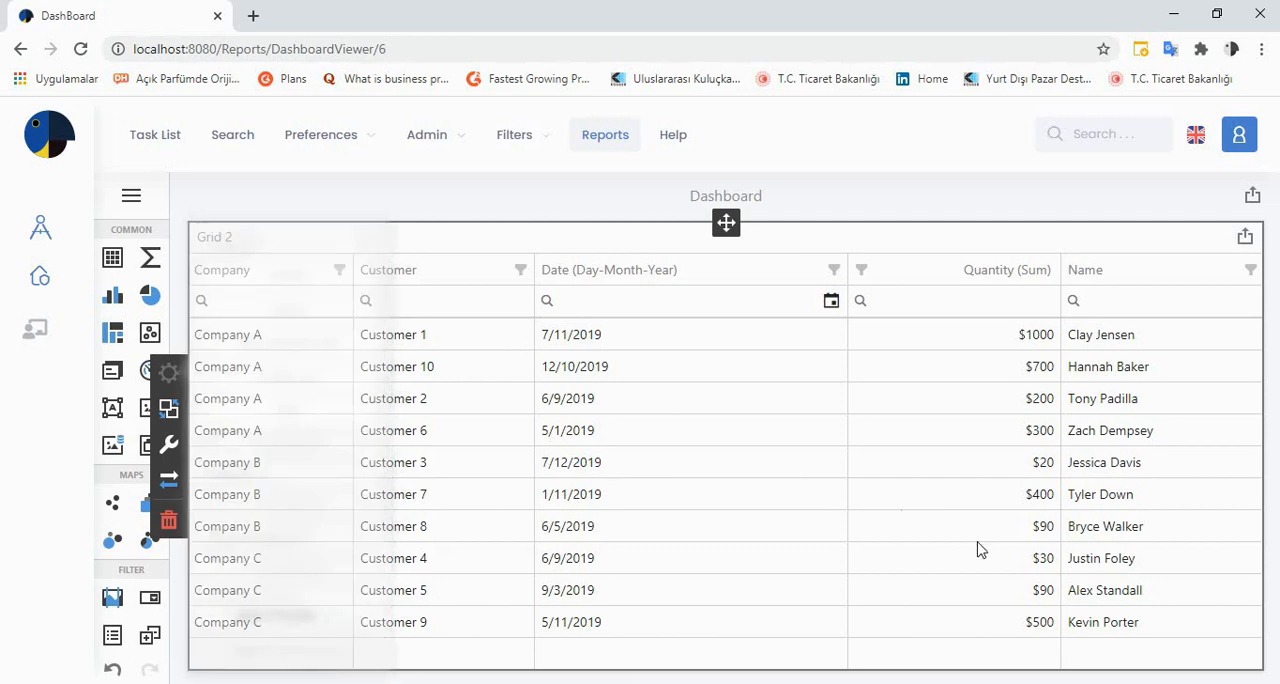
pyautogui.click(294, 263)
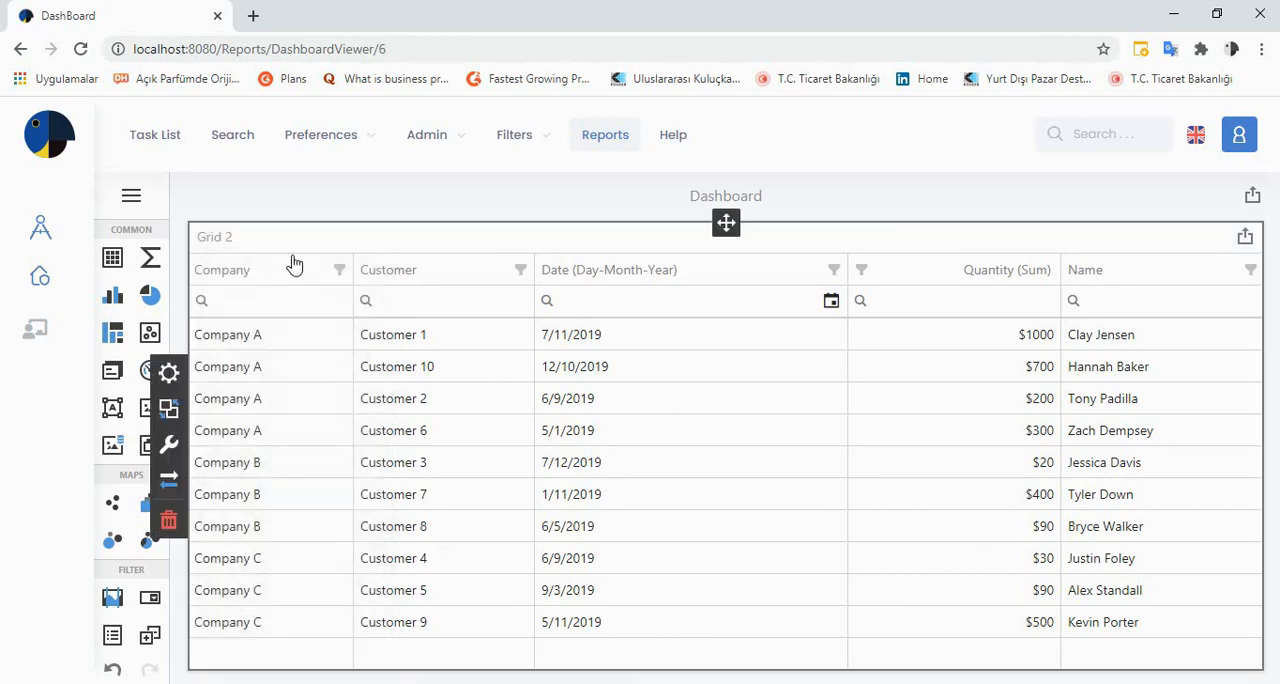
# Set the caption of the grid's Date (Day-Month-Year) column to "Delivery Date"
pyautogui.click(172, 371)
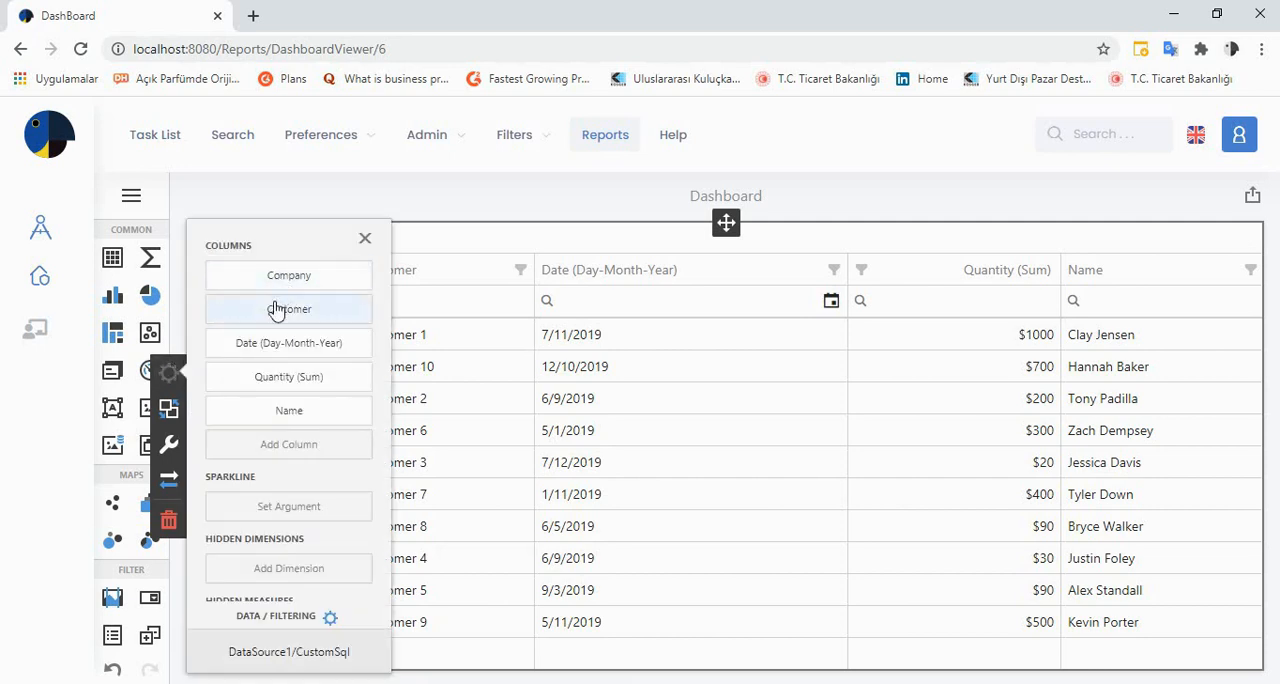
pyautogui.click(280, 343)
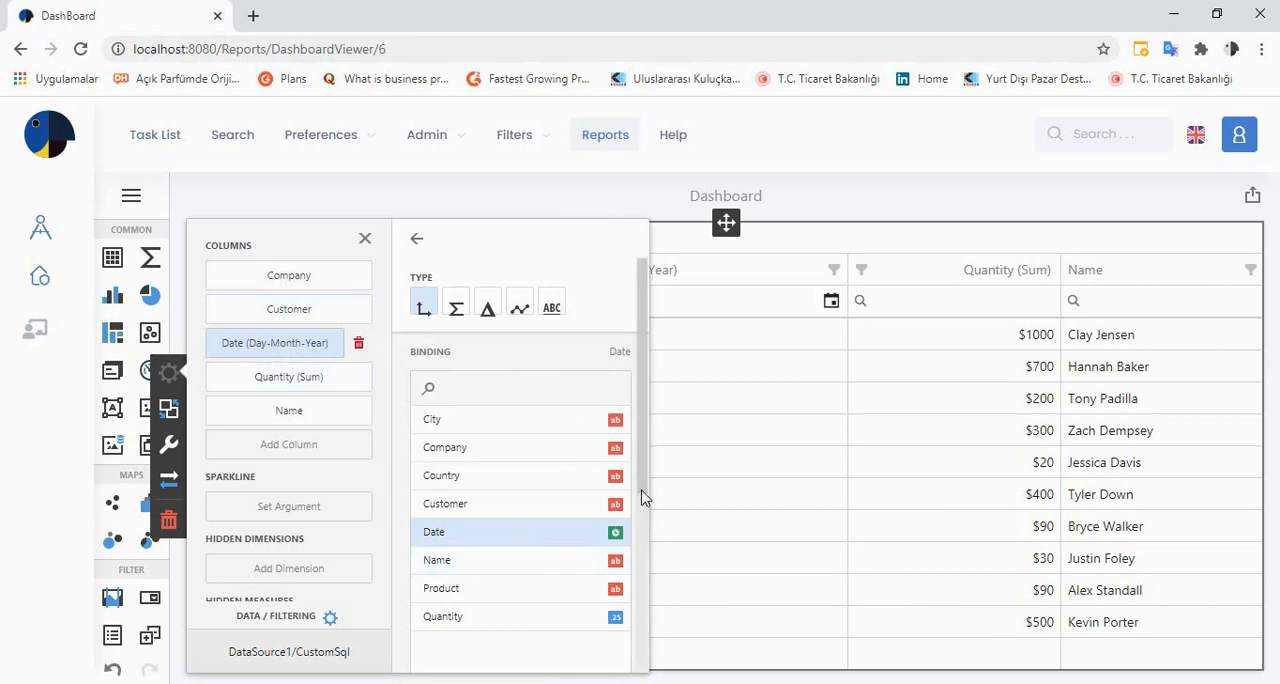
pyautogui.scroll(-1, 648, 530)
pyautogui.scroll(-1, 650, 540)
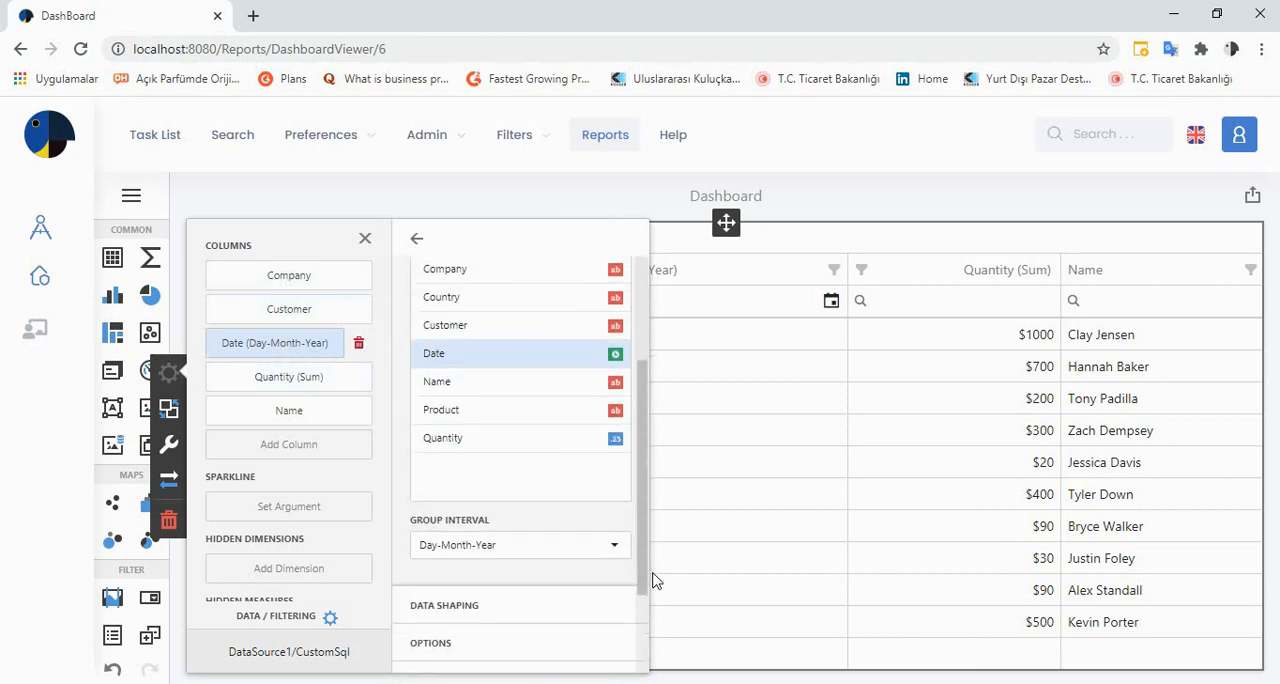
pyautogui.click(491, 640)
pyautogui.click(491, 484)
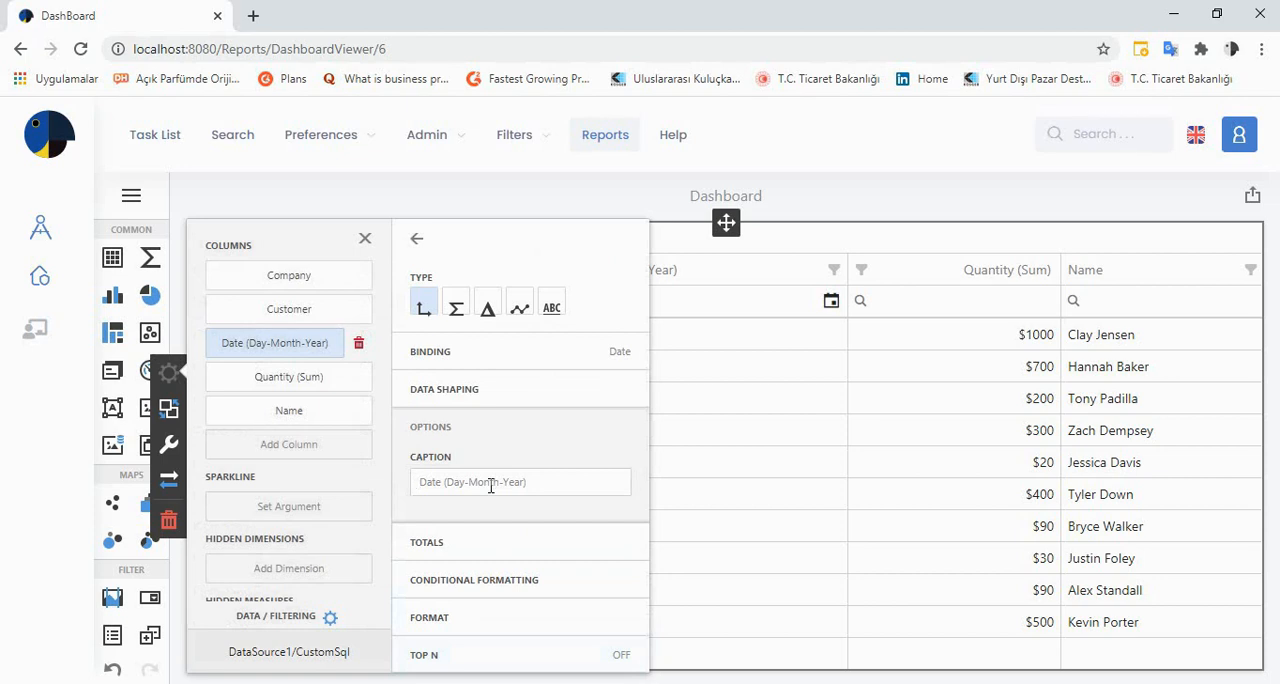
pyautogui.write('Delicer')
pyautogui.press('BackSpace')
pyautogui.press('BackSpace')
pyautogui.press('BackSpace')
pyautogui.write('very')
pyautogui.press('BackSpace')
pyautogui.press('BackSpace')
pyautogui.write('ry Date')
pyautogui.click(545, 430)
pyautogui.click(416, 244)
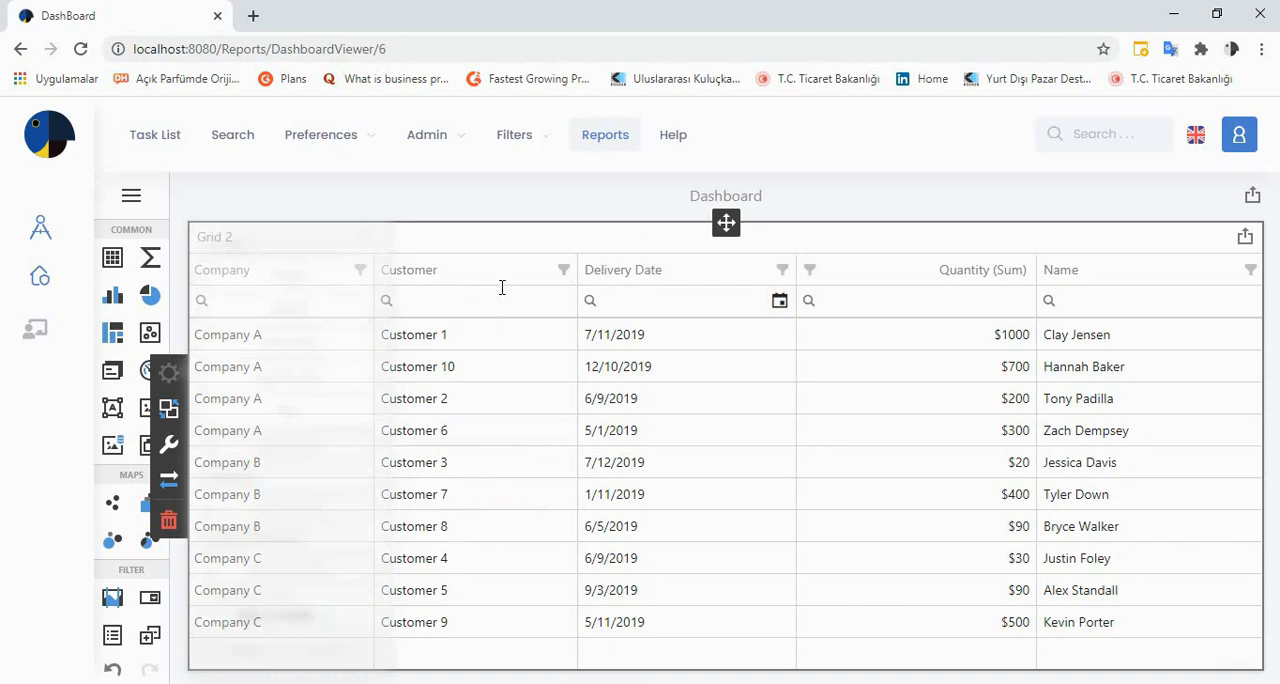
# Set the caption of the grid's Name column to "Sales Staff" and close the data binding settings
pyautogui.click(177, 378)
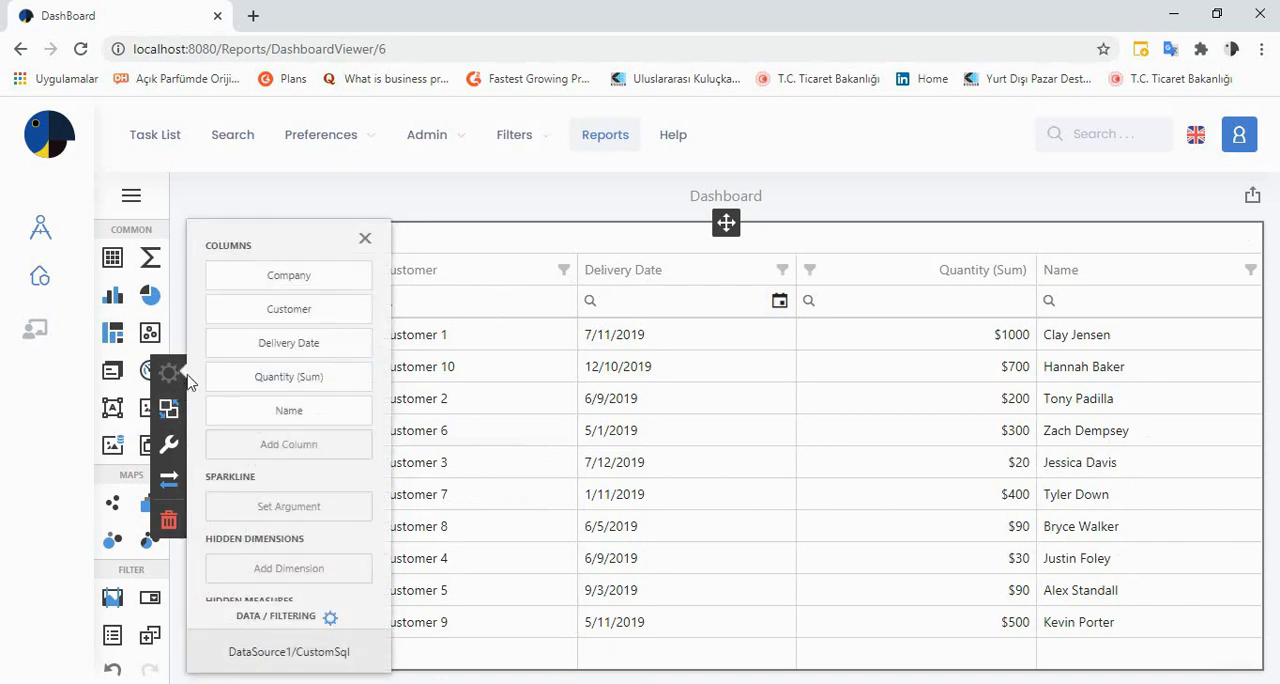
pyautogui.click(268, 418)
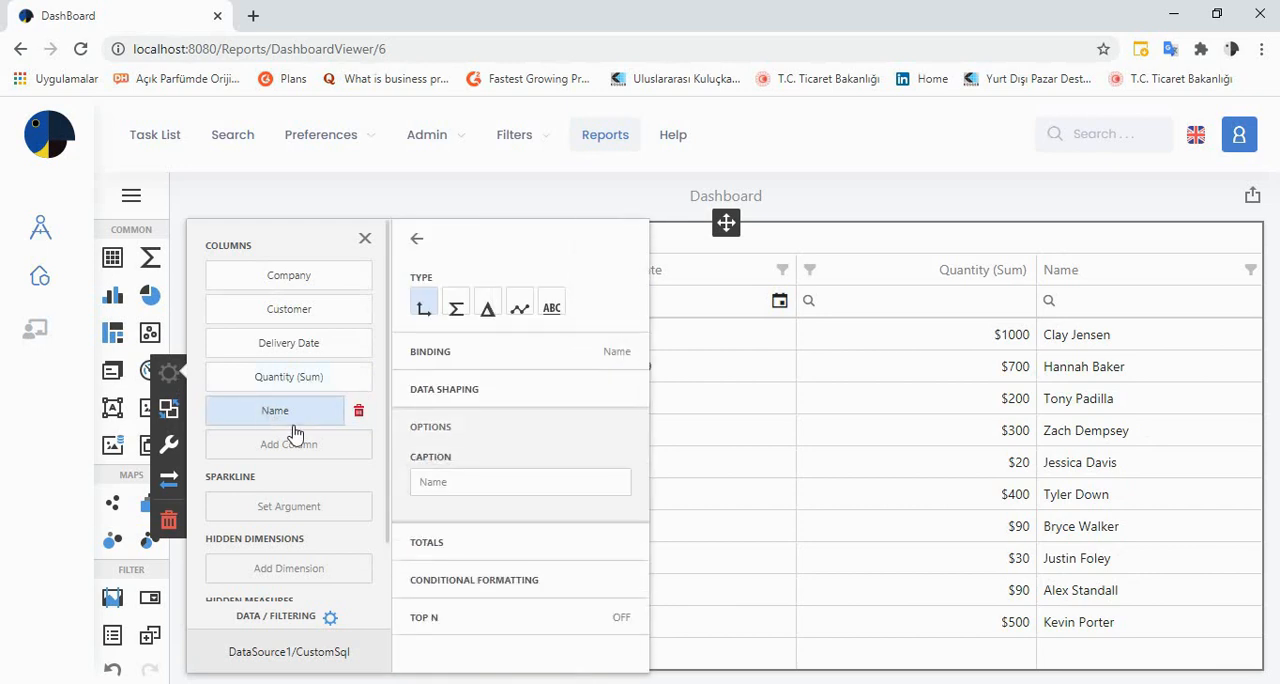
pyautogui.click(484, 481)
pyautogui.write('Sales Staff')
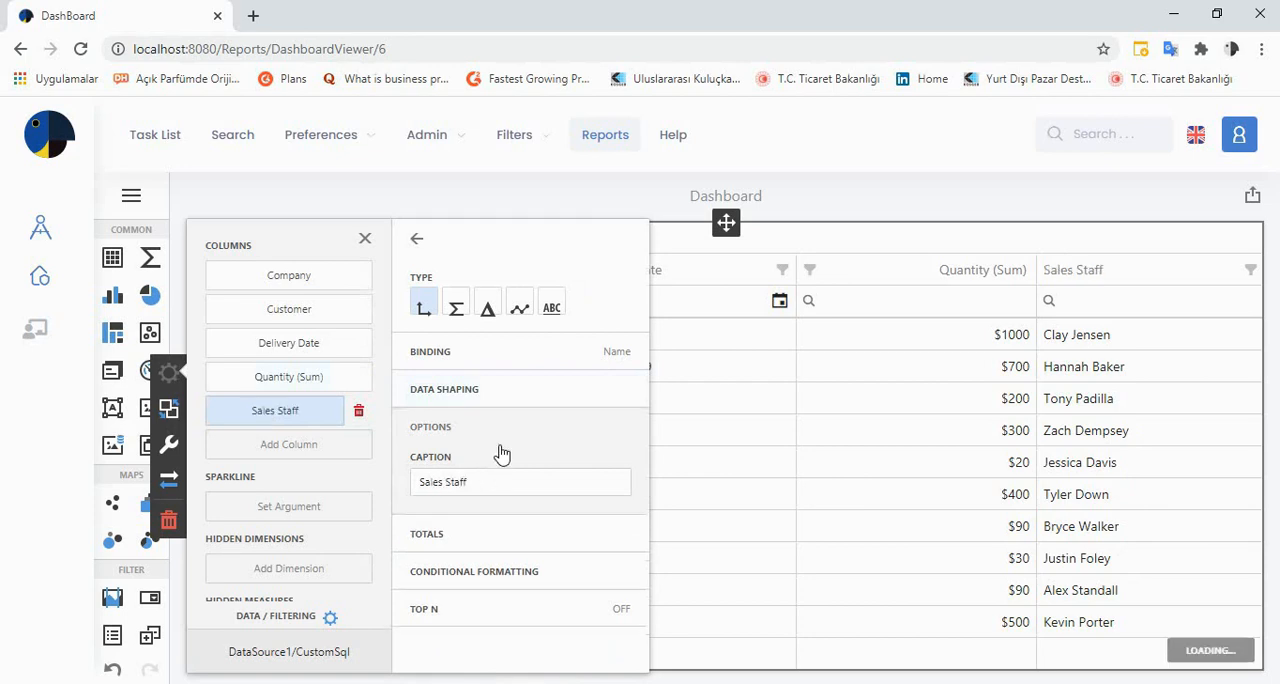
pyautogui.click(416, 239)
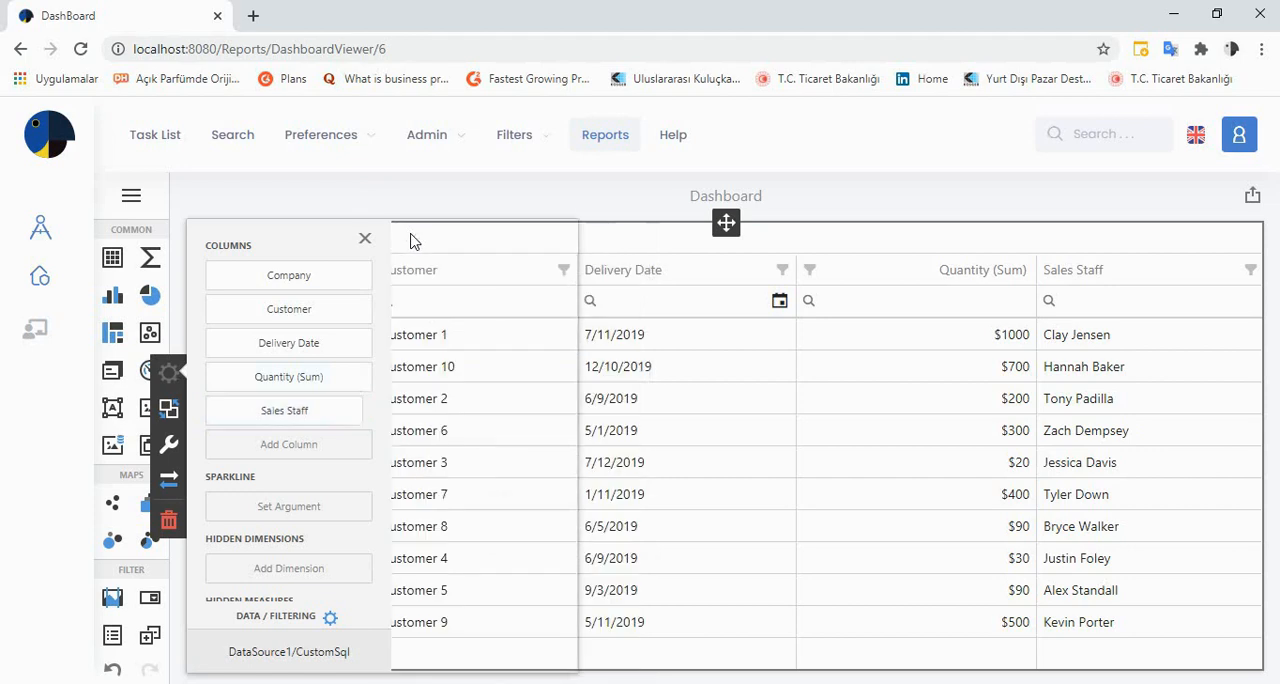
pyautogui.click(365, 239)
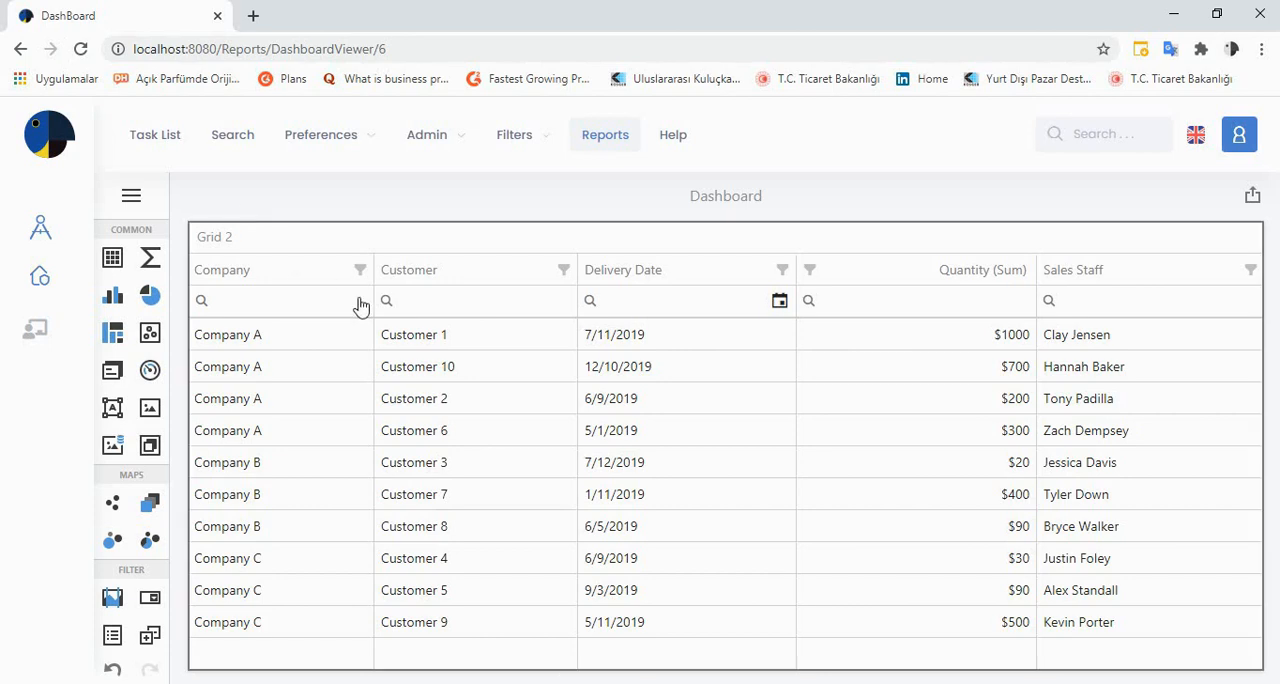
# Change the grid's own caption to "Sales Details" in its options
pyautogui.moveTo(265, 255)
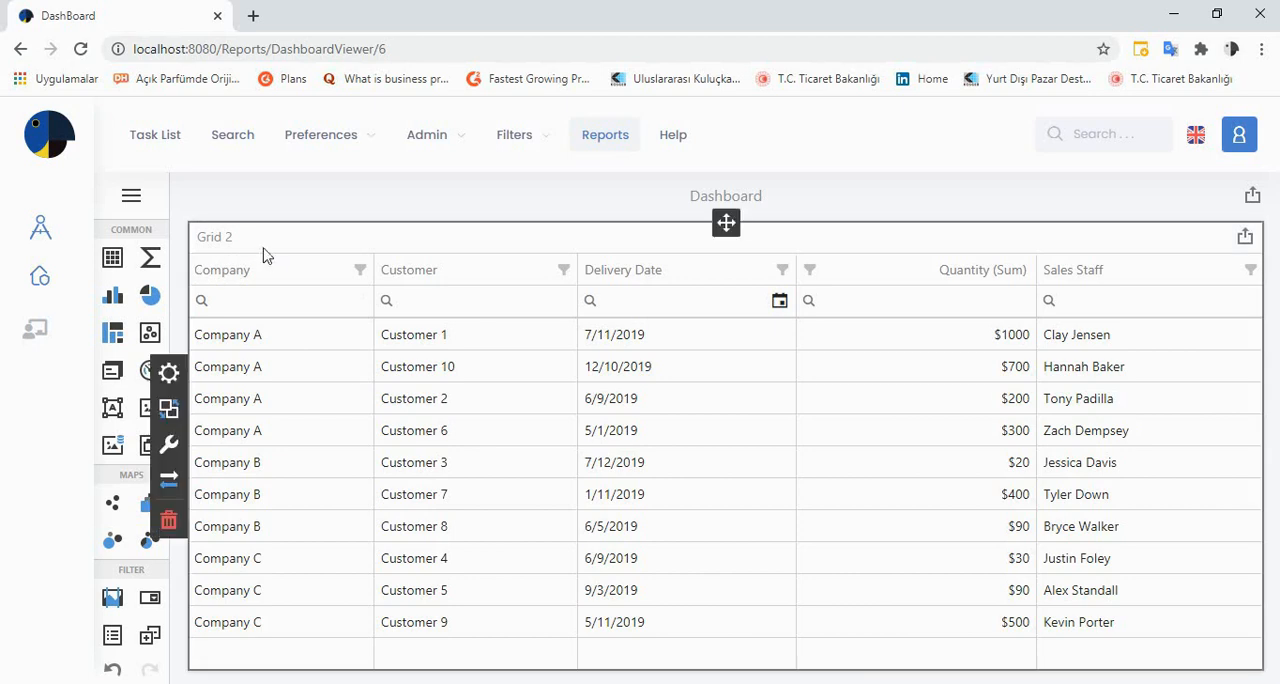
pyautogui.click(170, 450)
pyautogui.moveTo(267, 388); pyautogui.dragTo(172, 403)
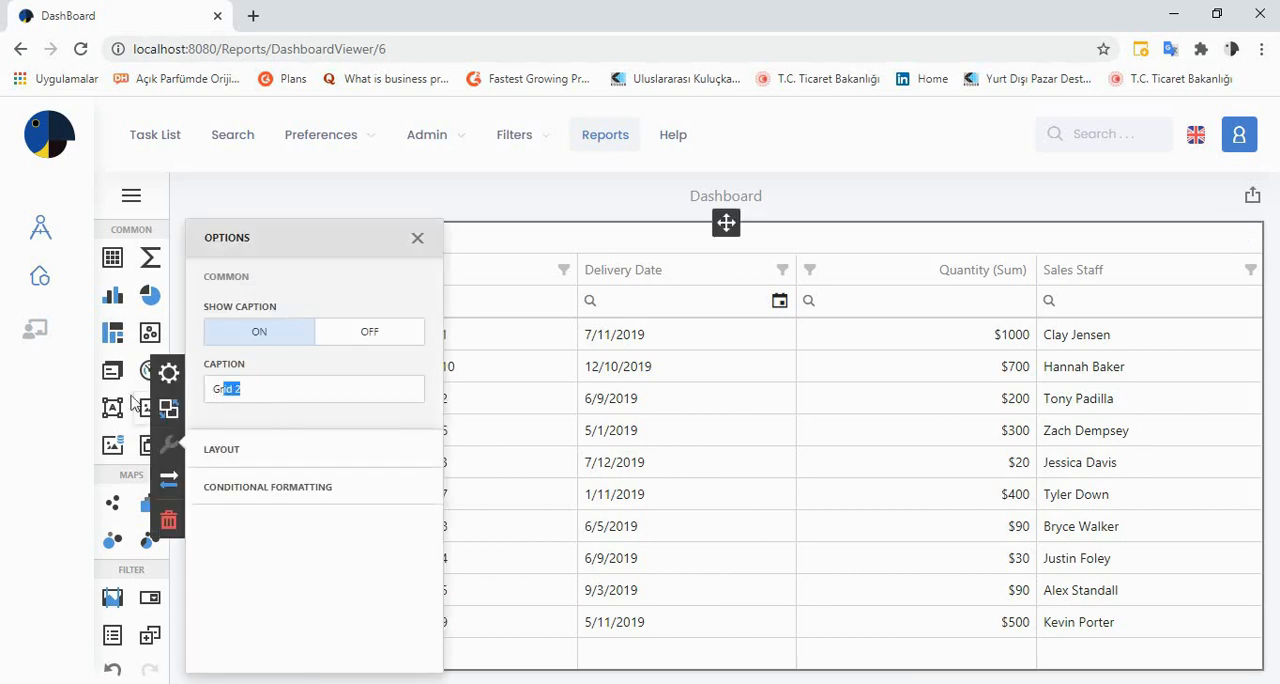
pyautogui.press('BackSpace')
pyautogui.write('Sas')
pyautogui.press('BackSpace')
pyautogui.press('BackSpace')
pyautogui.write('as')
pyautogui.press('BackSpace')
pyautogui.write('les Details')
# Try the grid layout without horizontal lines and without vertical lines, turning each back on
pyautogui.click(252, 455)
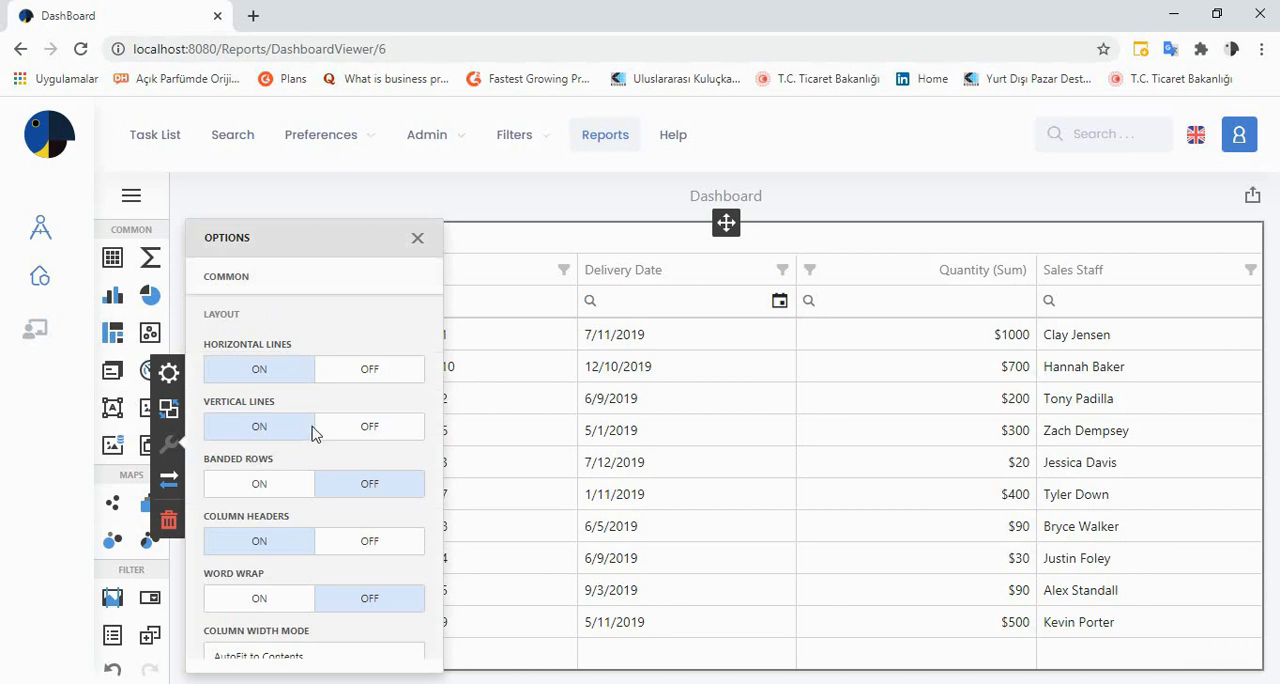
pyautogui.click(365, 380)
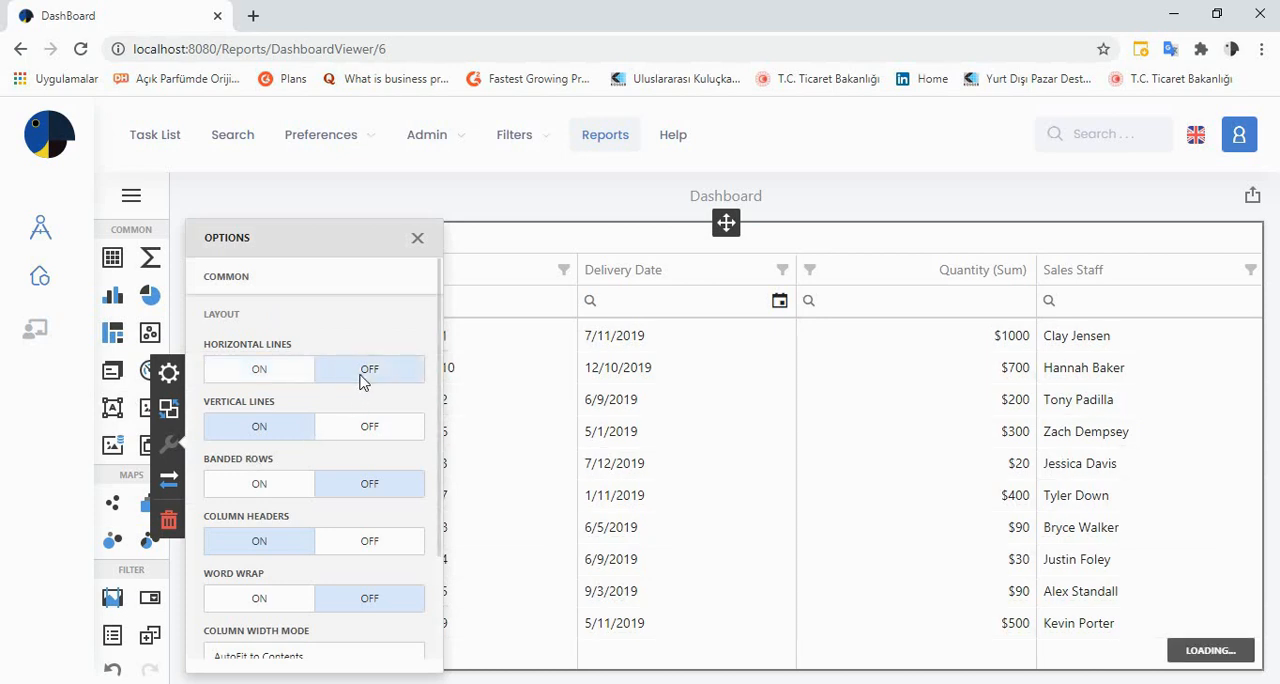
pyautogui.click(280, 372)
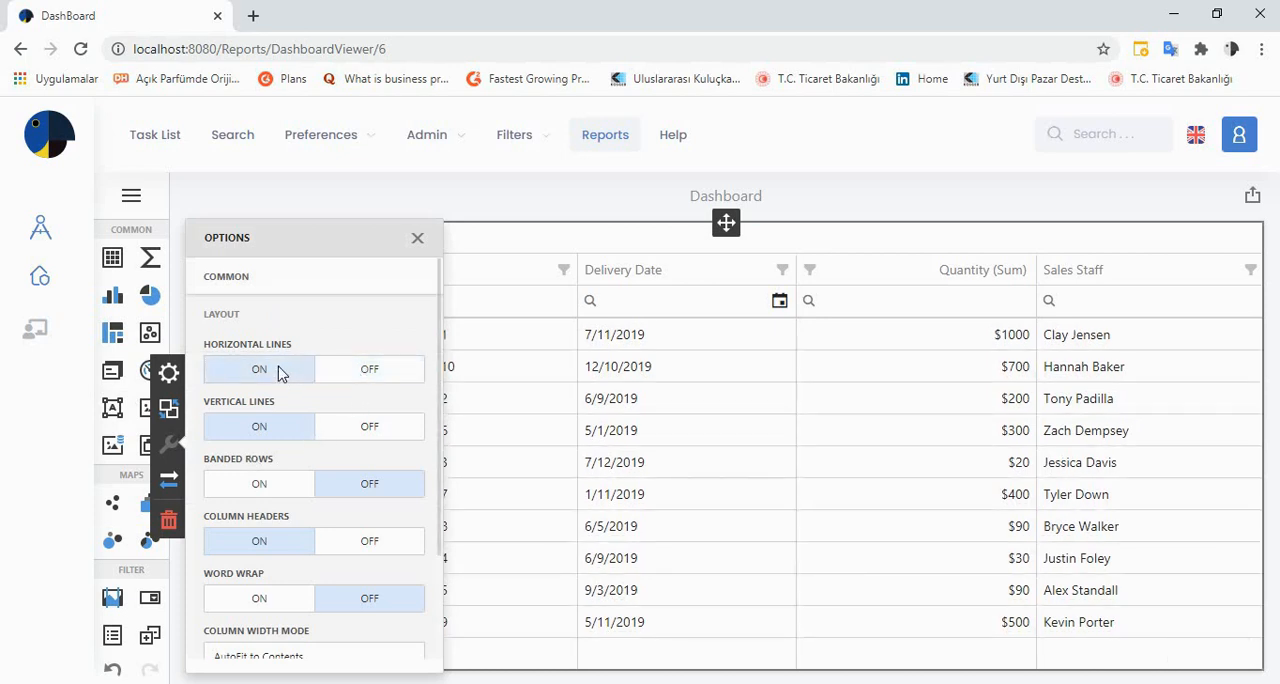
pyautogui.click(341, 430)
pyautogui.click(263, 430)
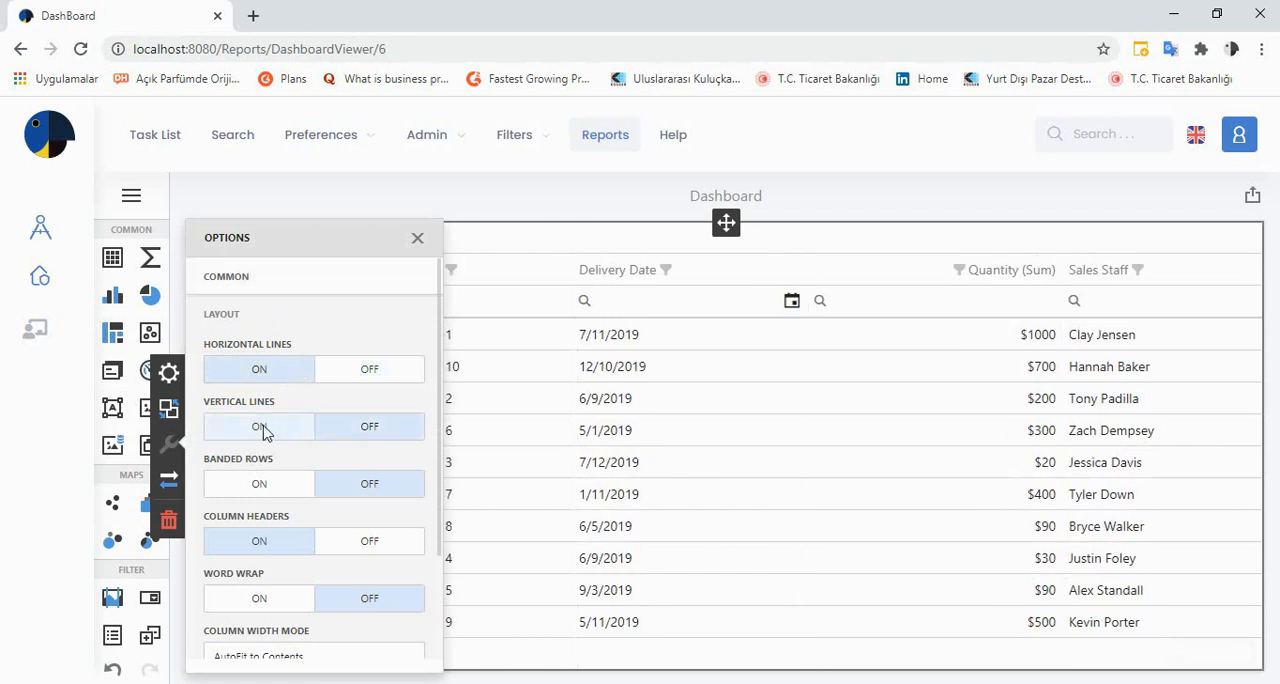
# Turn on banded rows and try the AutoFit to Contents and Manual column width modes, settling on AutoFit to Grid
pyautogui.click(256, 484)
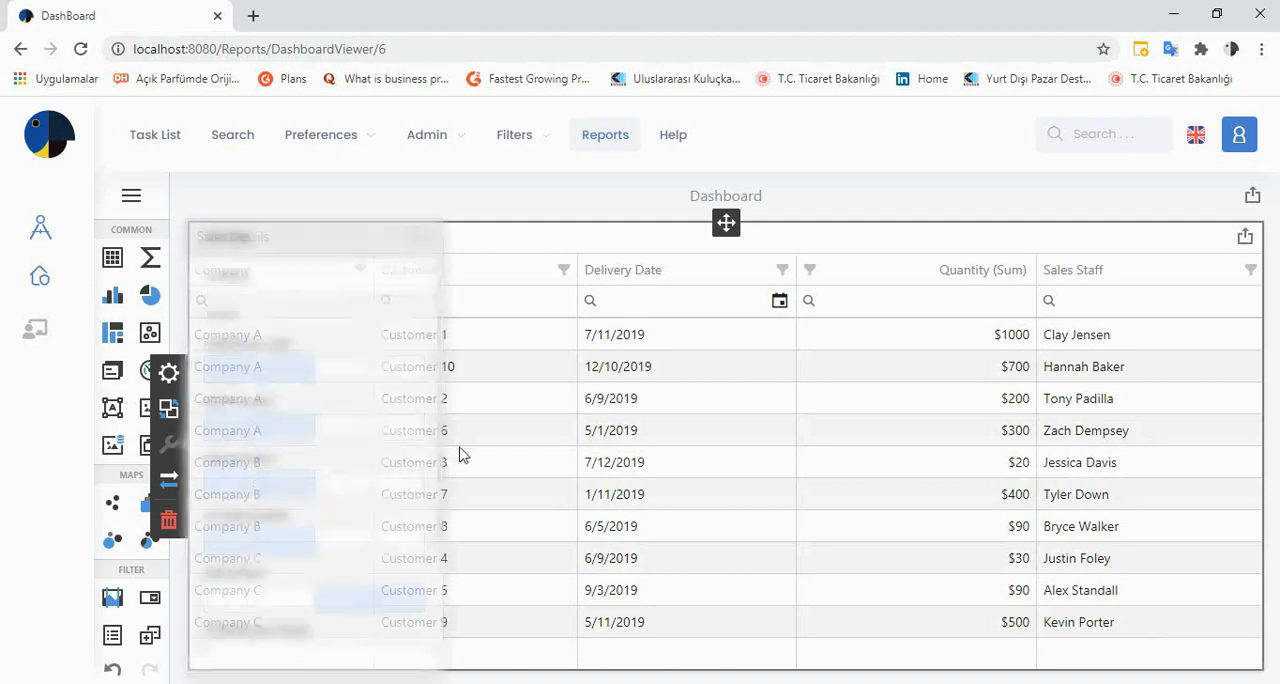
pyautogui.moveTo(438, 477); pyautogui.dragTo(447, 572)
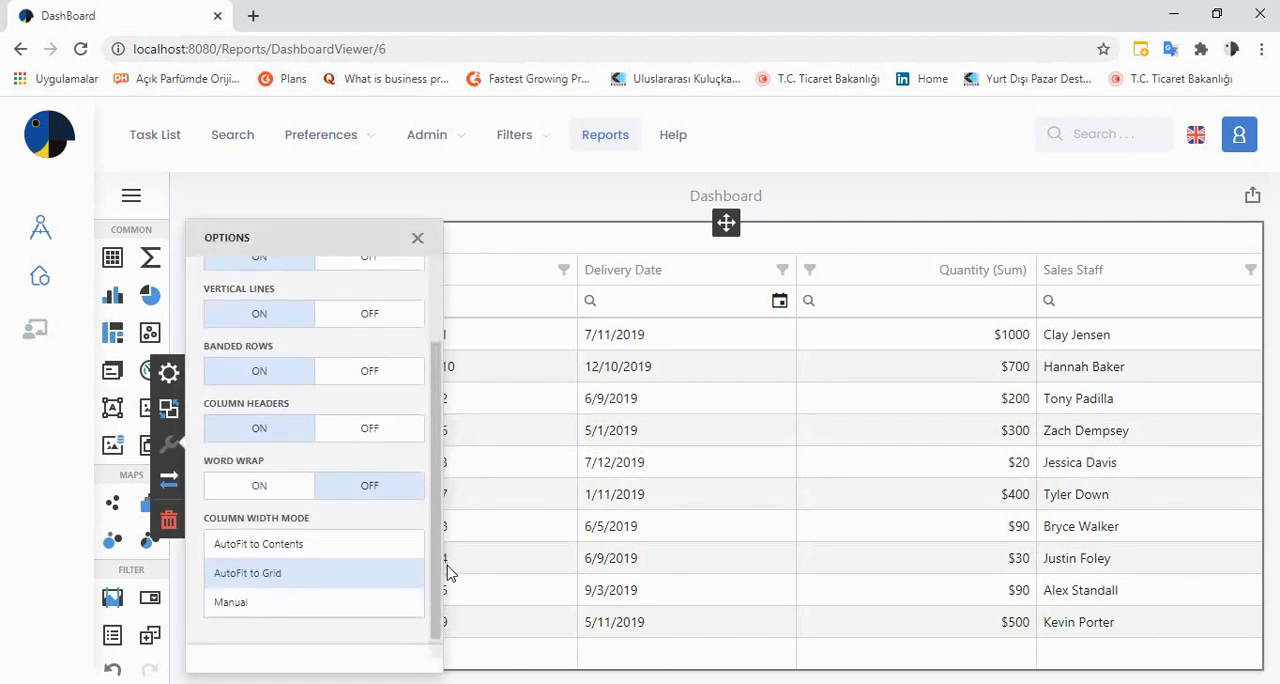
pyautogui.click(340, 556)
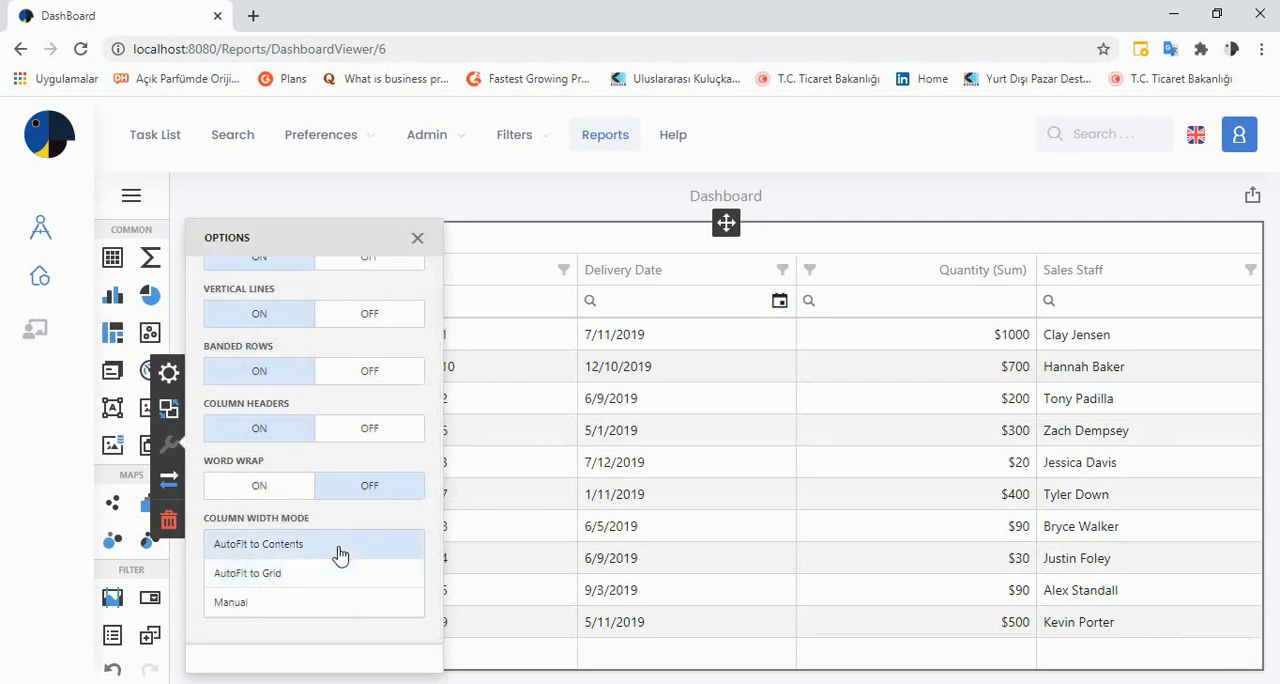
pyautogui.click(330, 580)
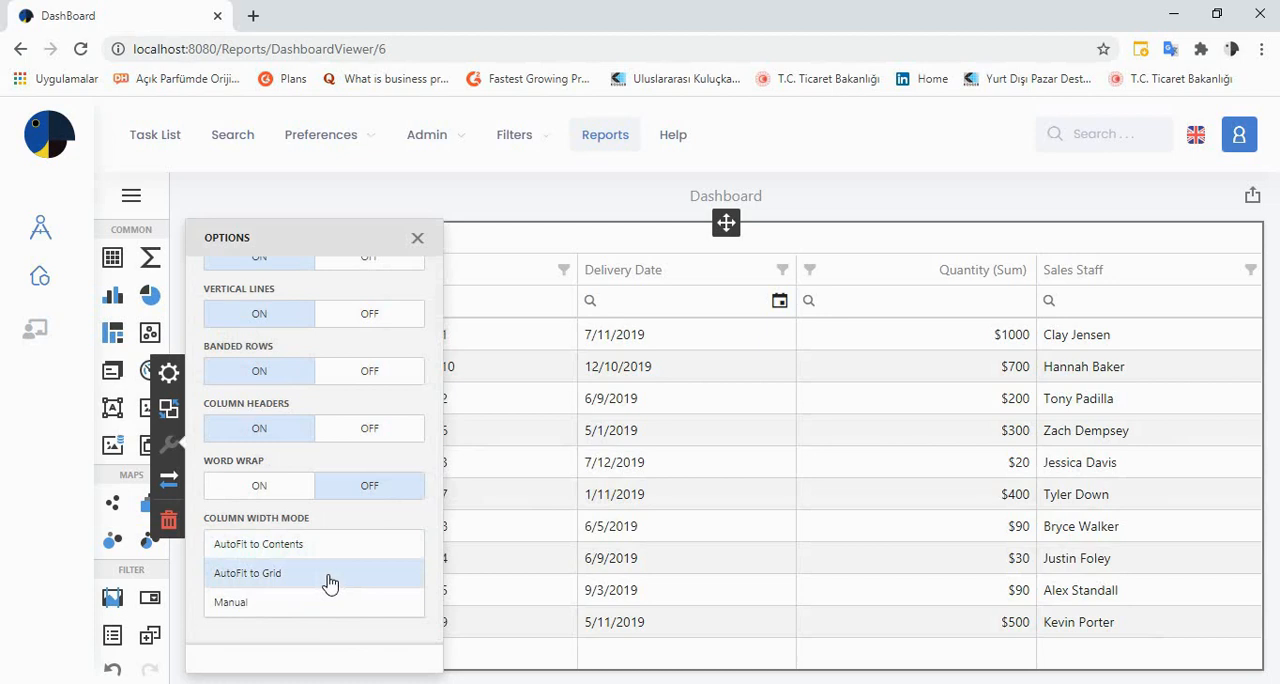
pyautogui.click(314, 604)
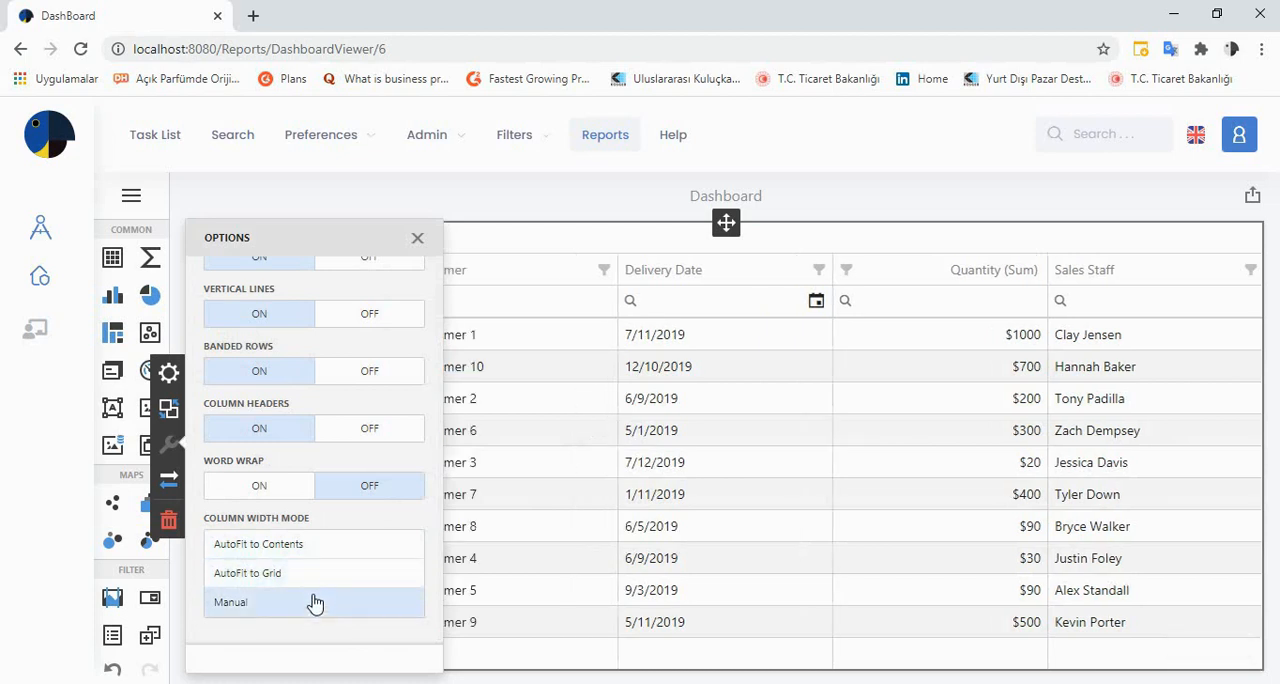
pyautogui.click(314, 586)
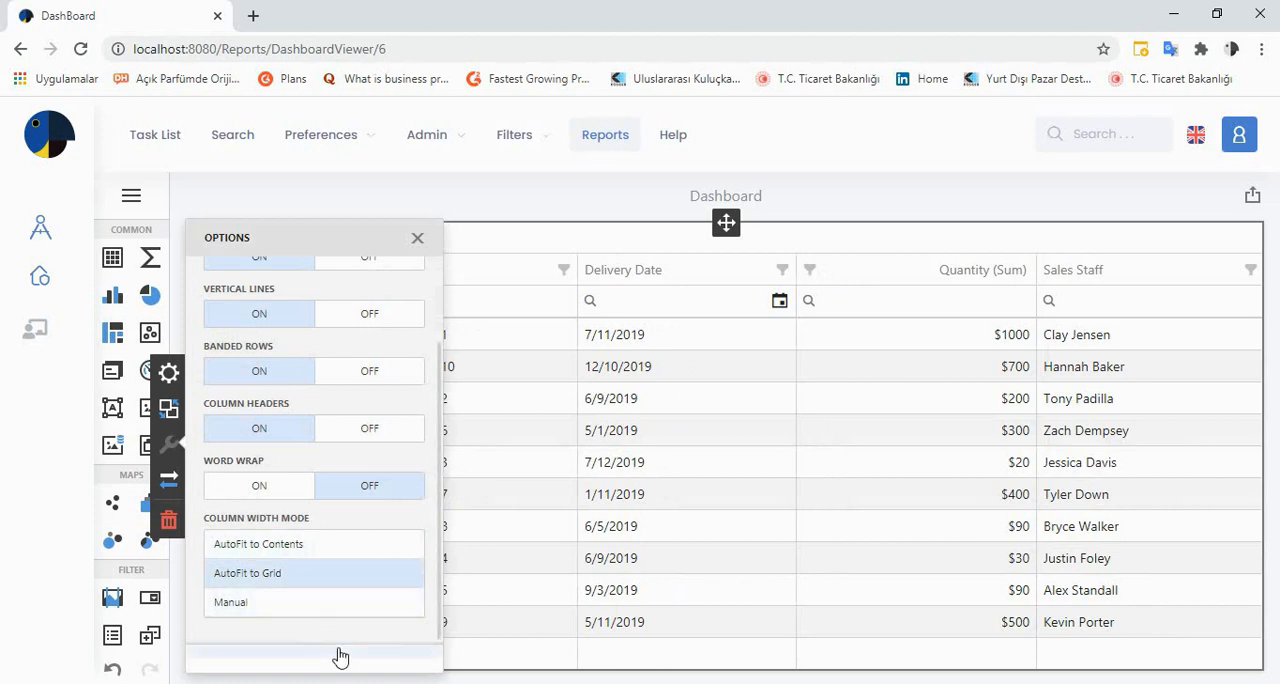
# Look at the grid's conditional formatting settings and close its options
pyautogui.scroll(-1, 436, 621)
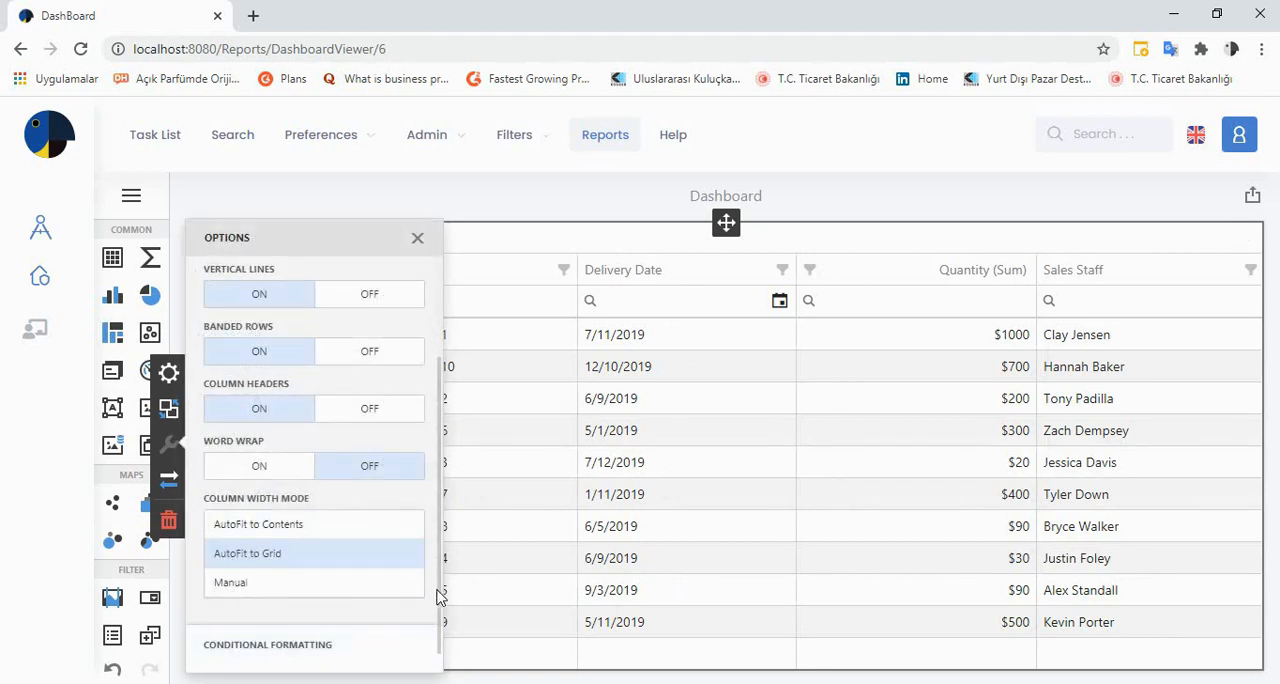
pyautogui.click(330, 644)
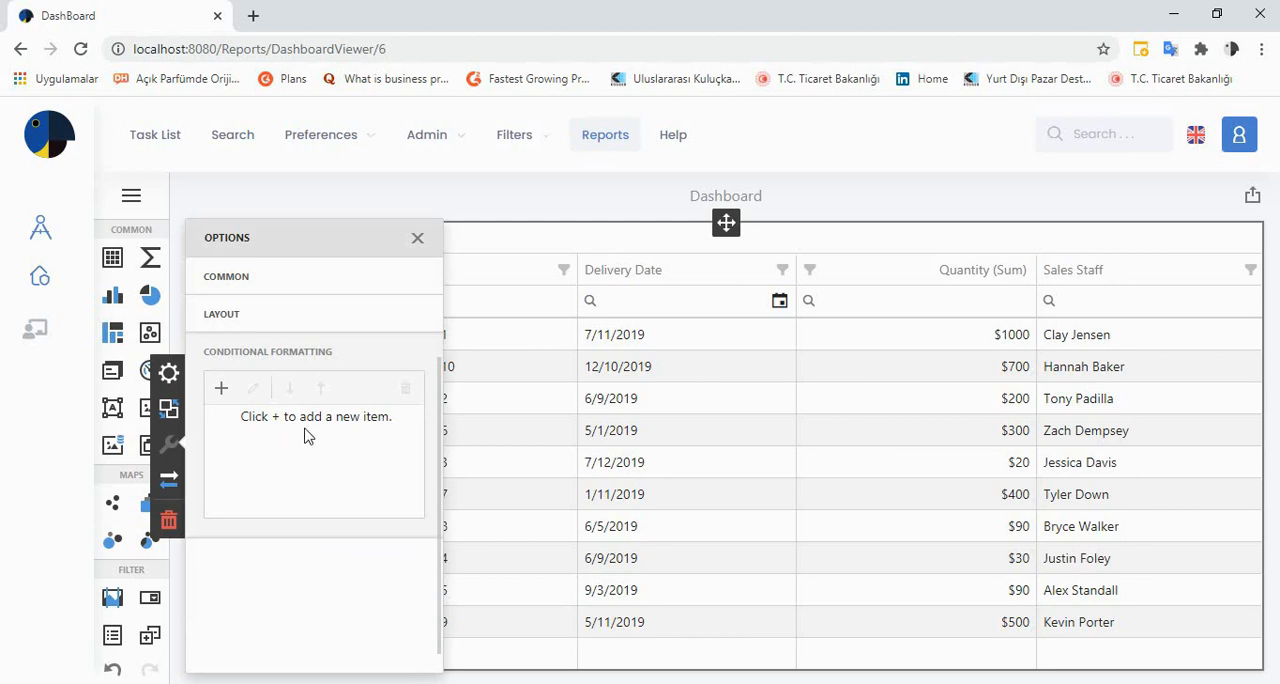
pyautogui.click(399, 196)
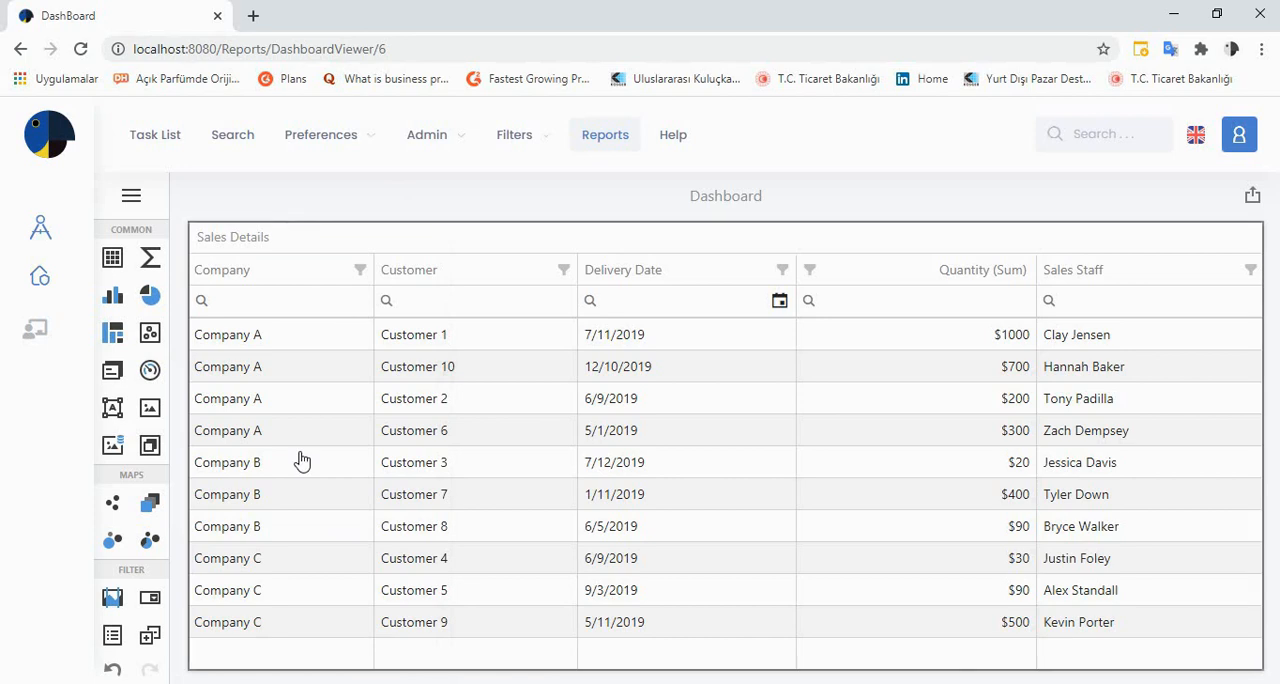
# Try the column filter row, entering a staff member's first name under Sales Staff, and clear the filter
pyautogui.click(326, 300)
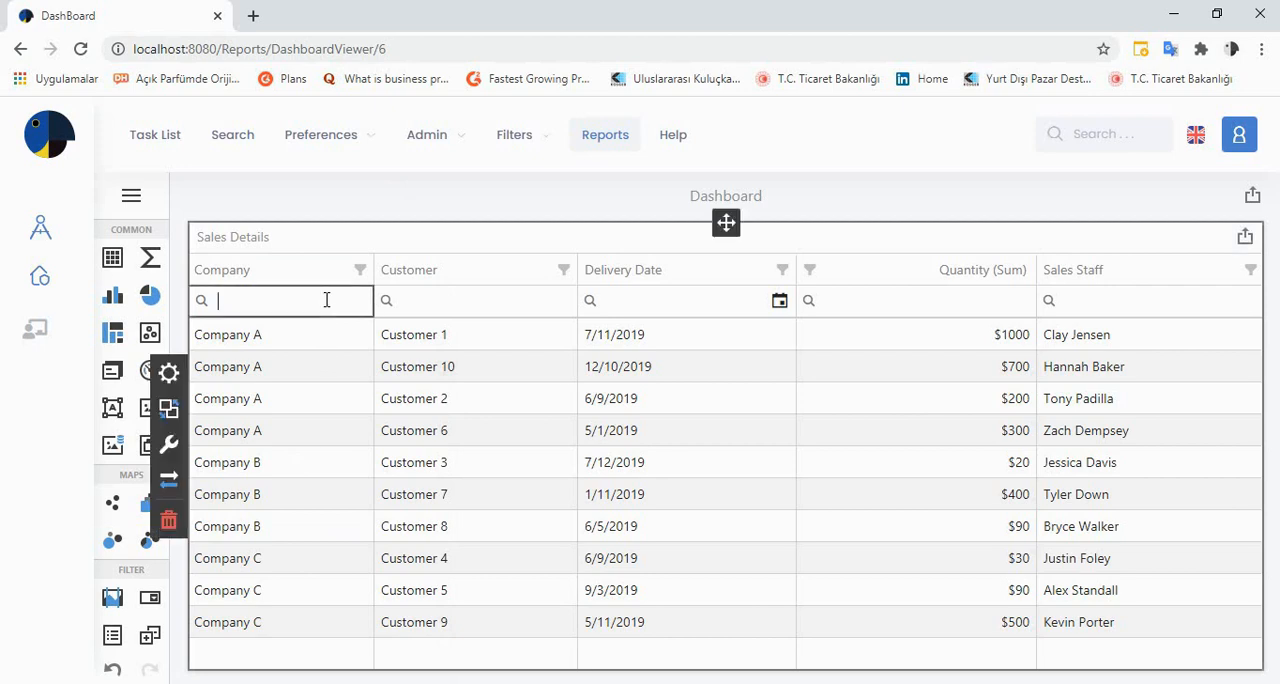
pyautogui.click(399, 300)
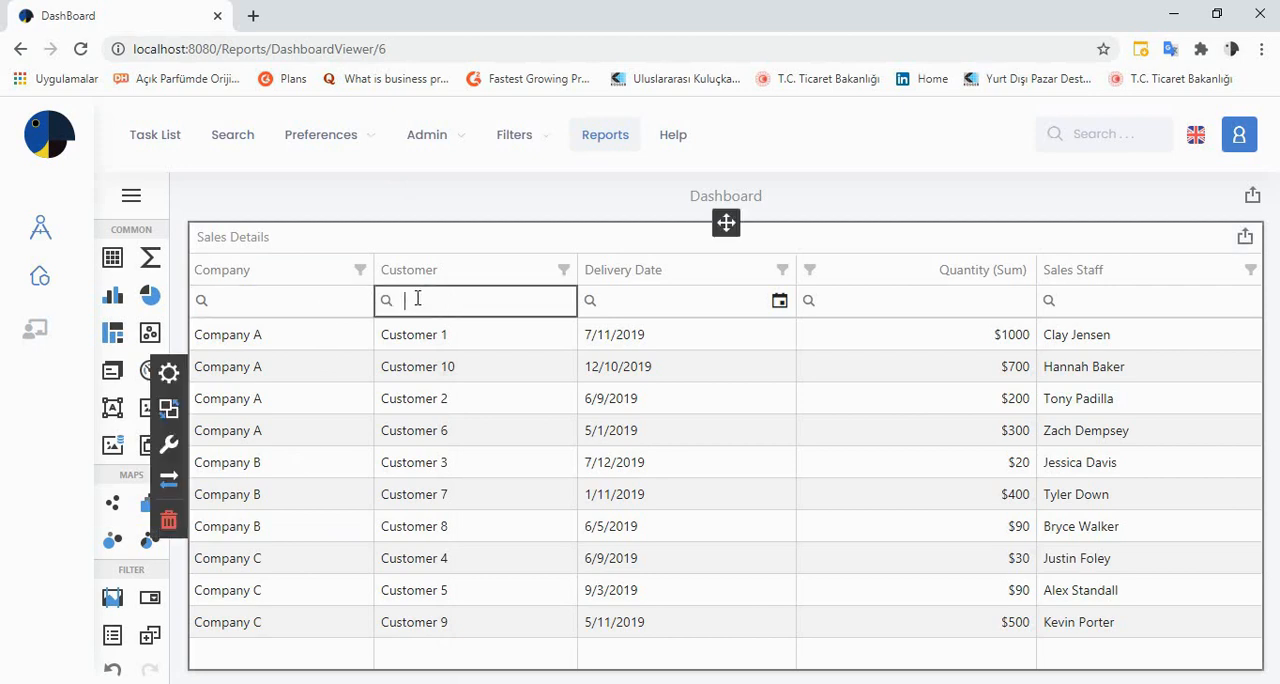
pyautogui.click(636, 305)
pyautogui.click(860, 300)
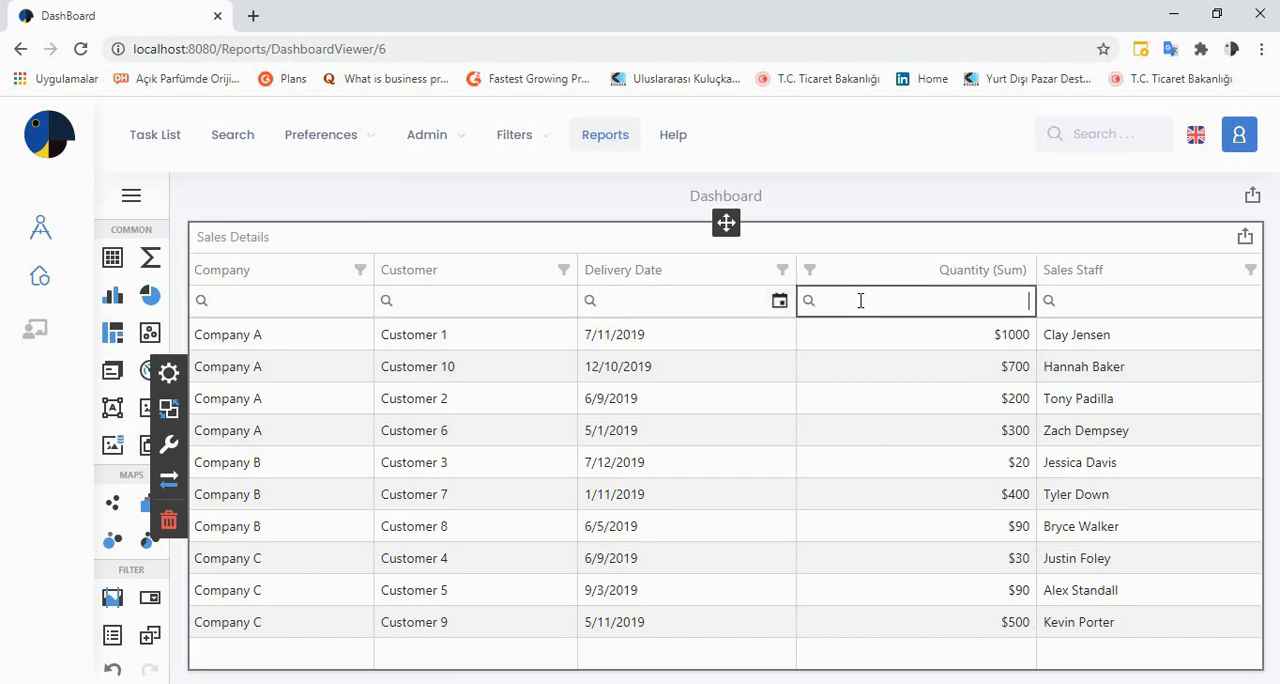
pyautogui.click(1095, 303)
pyautogui.write('alex')
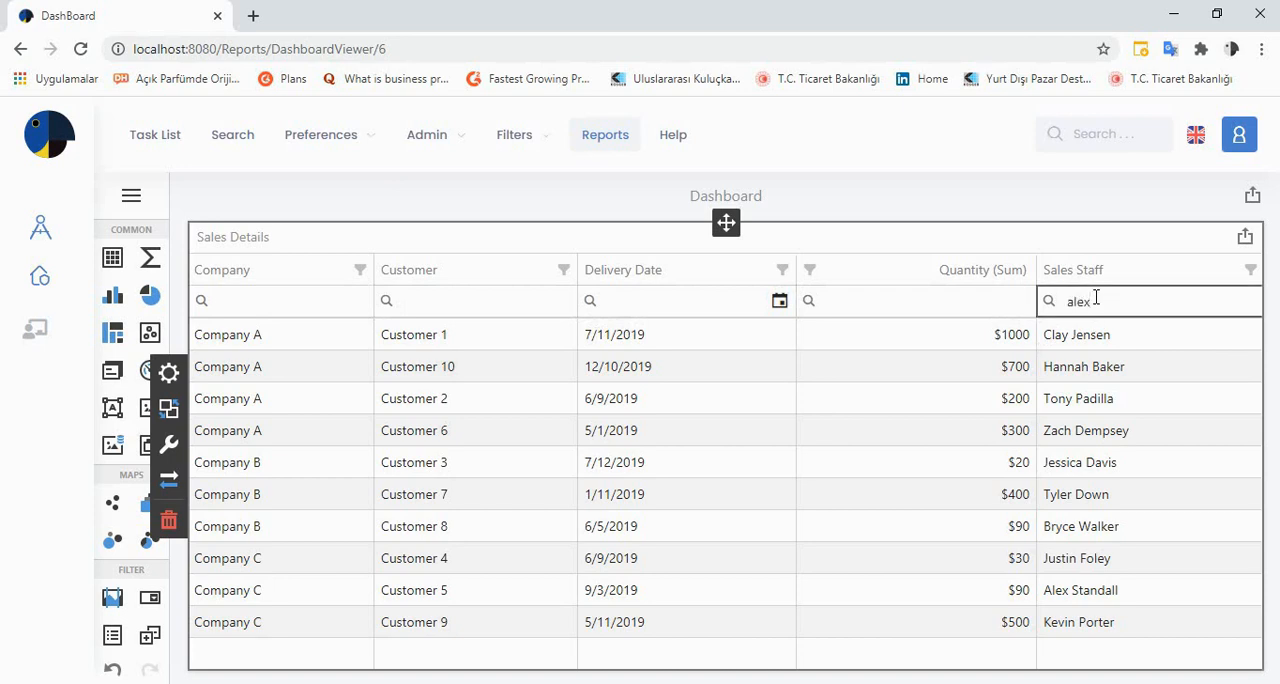
pyautogui.press('BackSpace')
pyautogui.press('BackSpace')
pyautogui.press('BackSpace')
pyautogui.press('BackSpace')
pyautogui.click(278, 194)
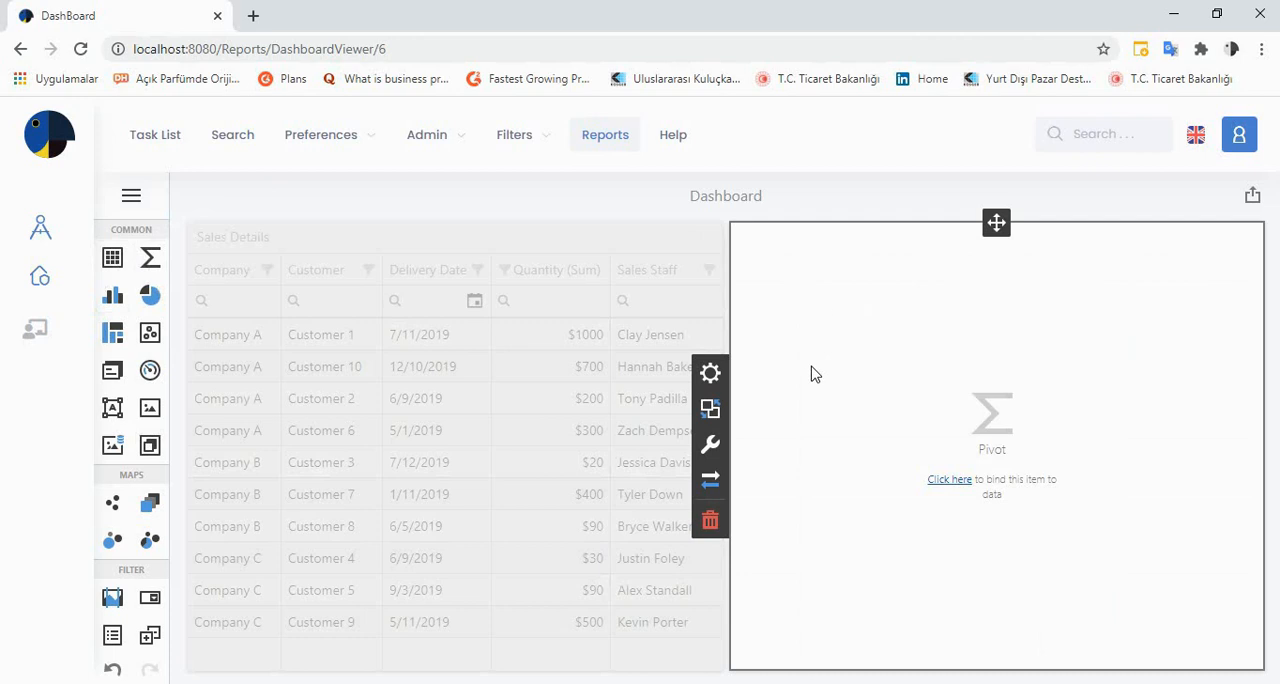
# Open the empty pivot's data bindings and set its column field, trying Company and settling on Country
pyautogui.click(710, 374)
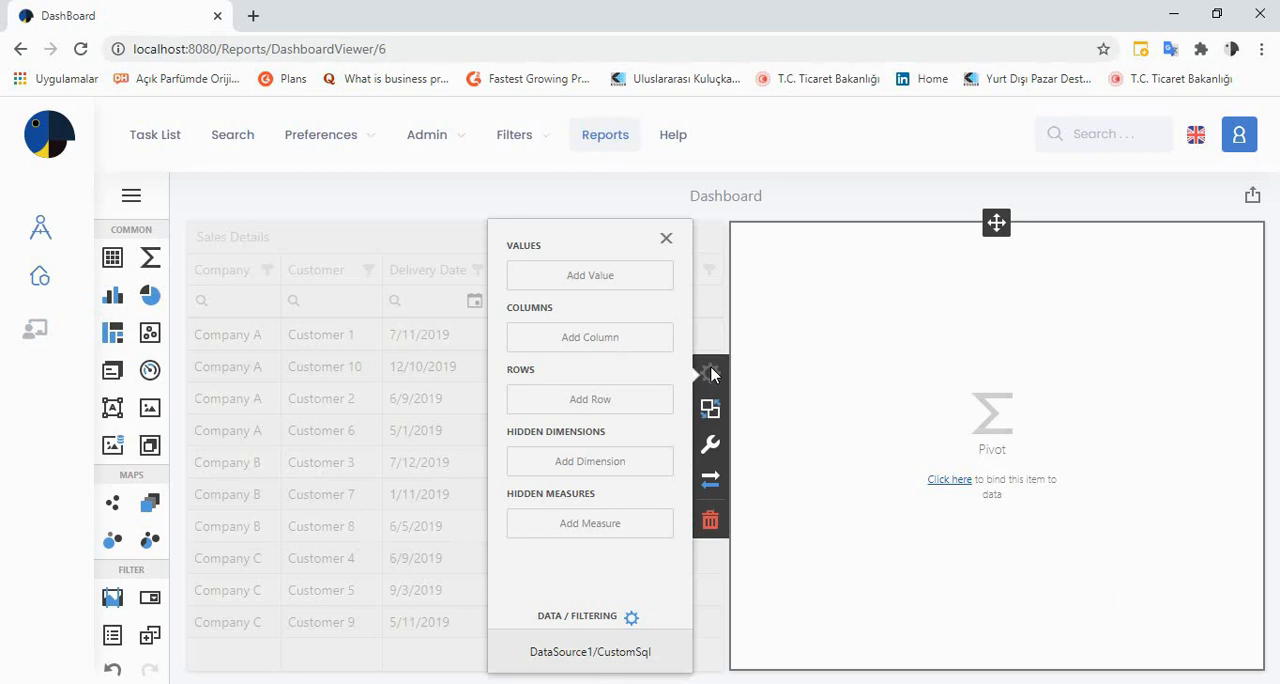
pyautogui.click(611, 340)
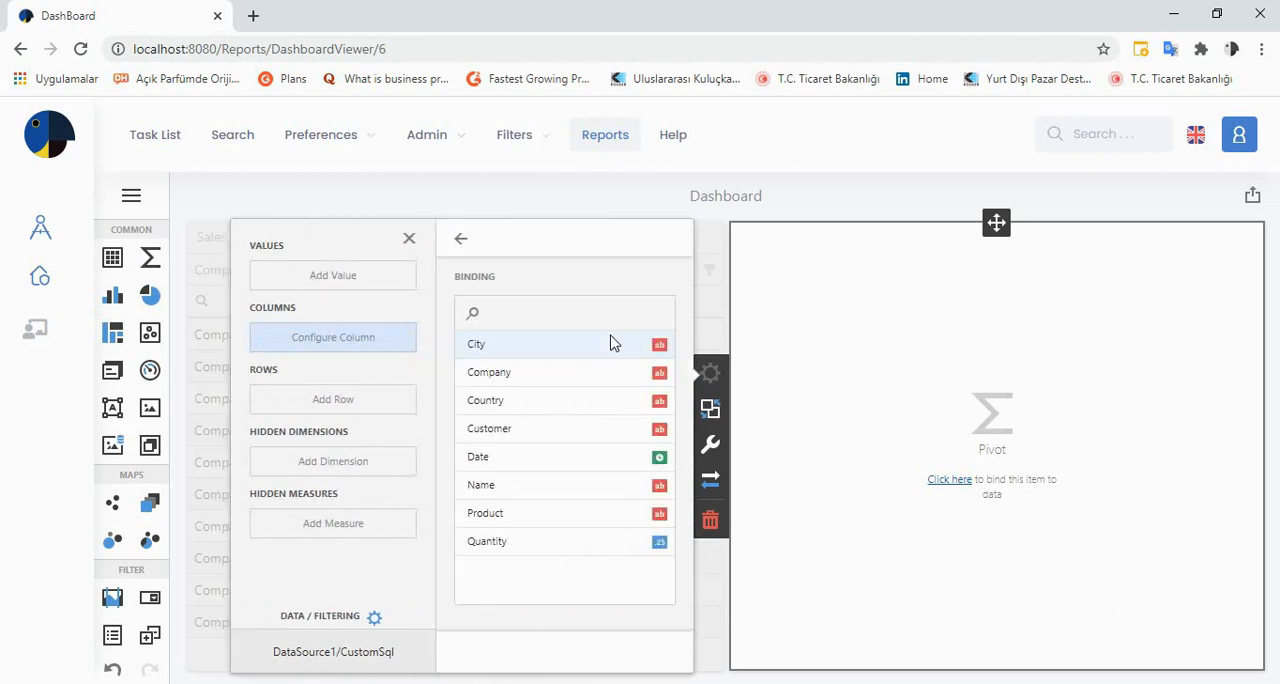
pyautogui.click(566, 374)
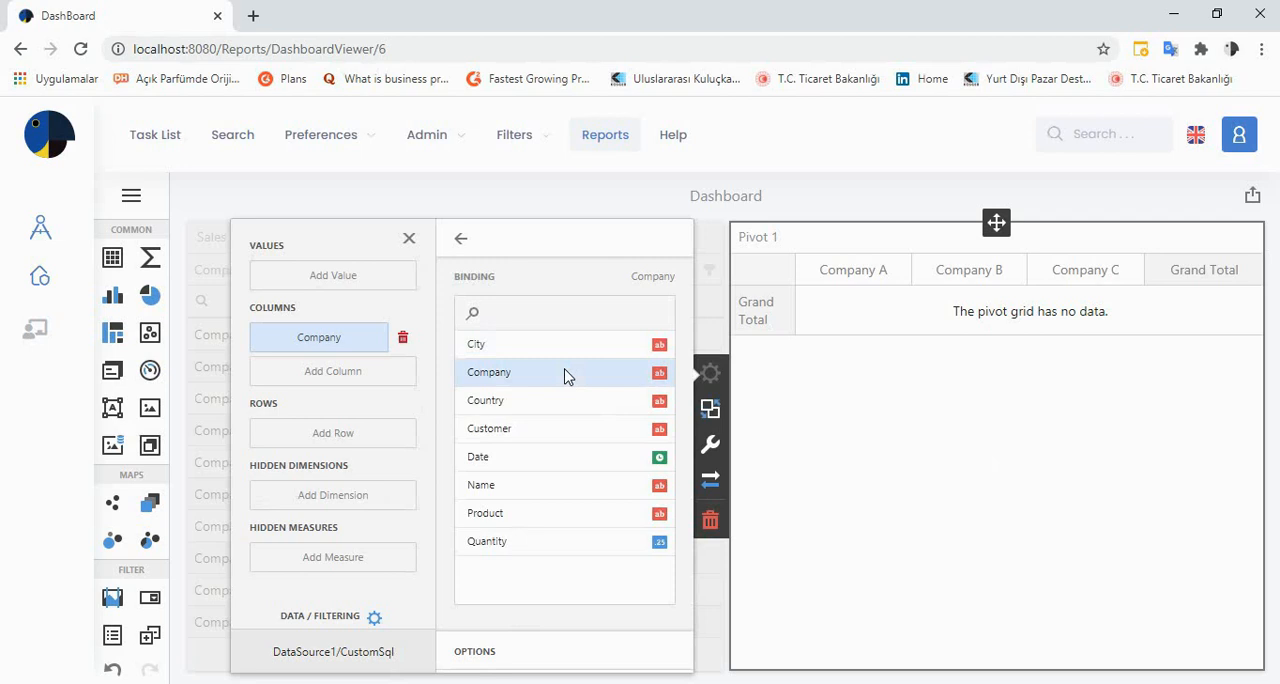
pyautogui.click(538, 405)
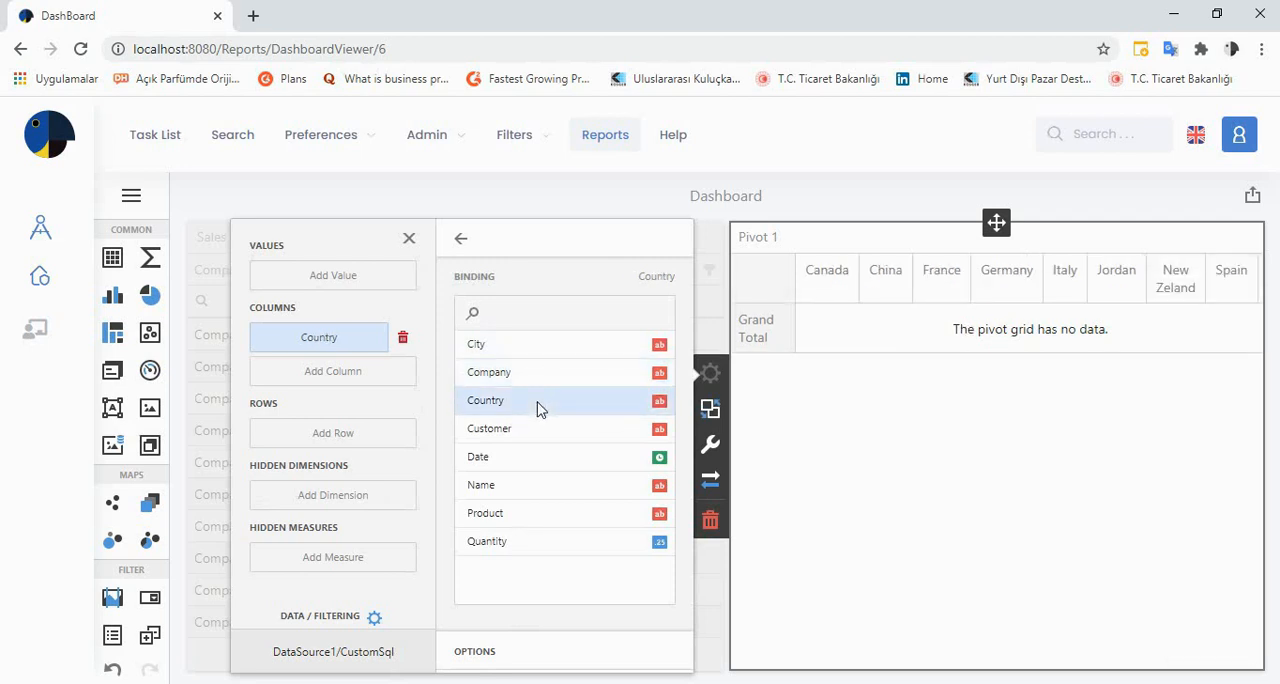
# Bind the pivot's rows to Company, after trying Name and Customer, and its values to Quantity
pyautogui.click(323, 434)
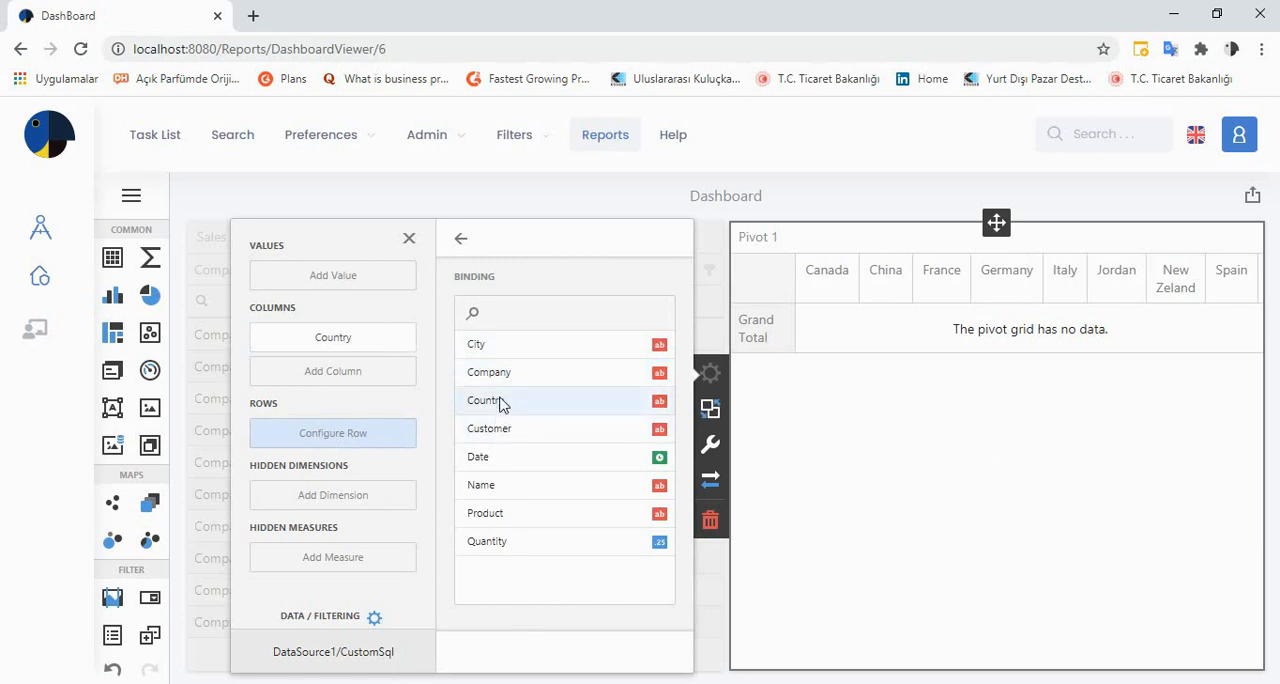
pyautogui.click(497, 498)
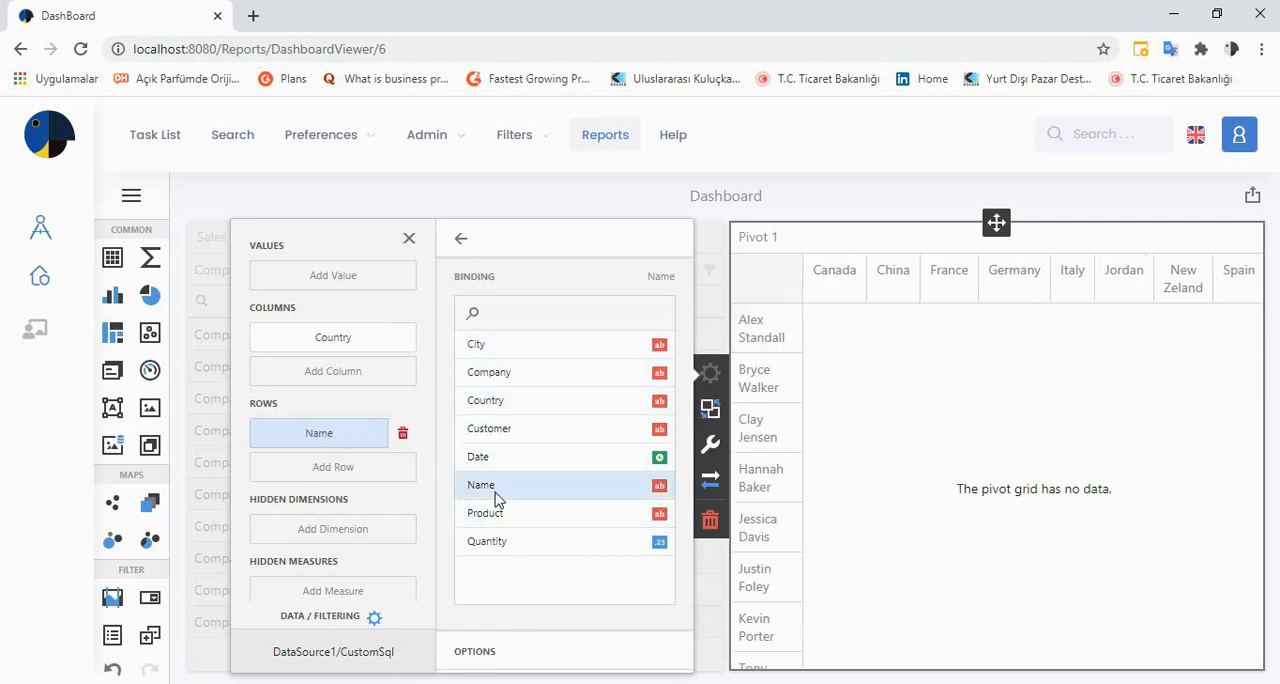
pyautogui.click(507, 432)
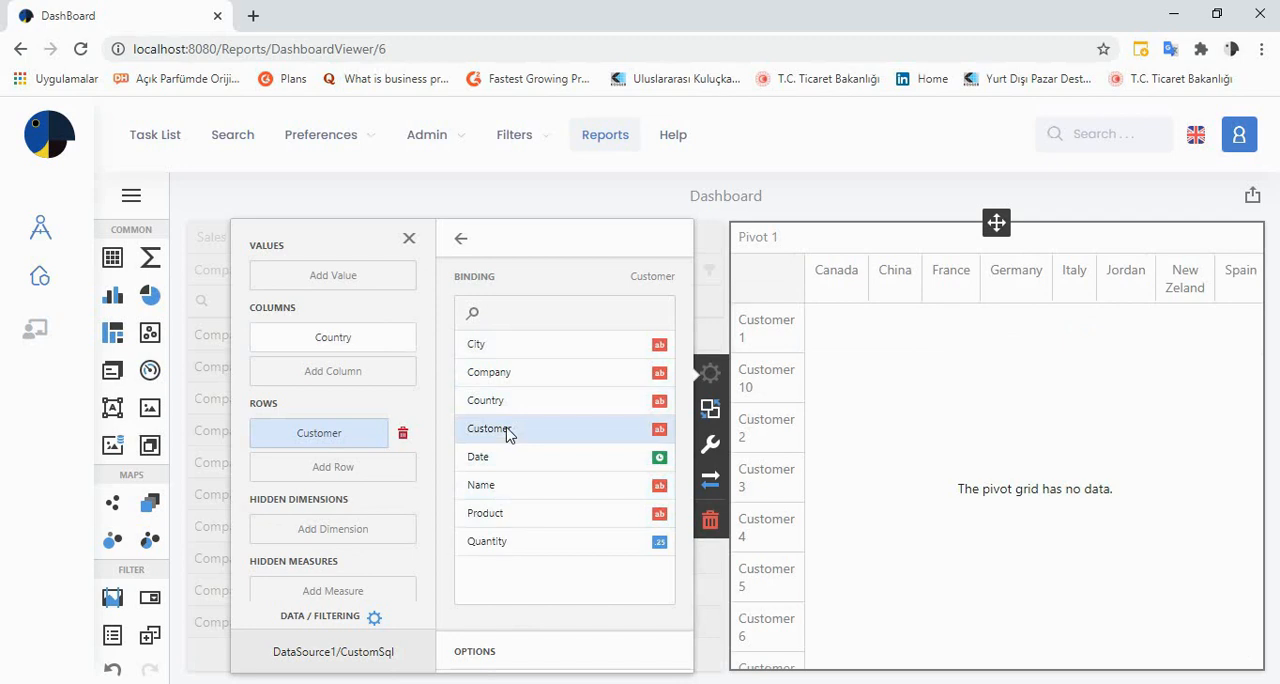
pyautogui.click(527, 381)
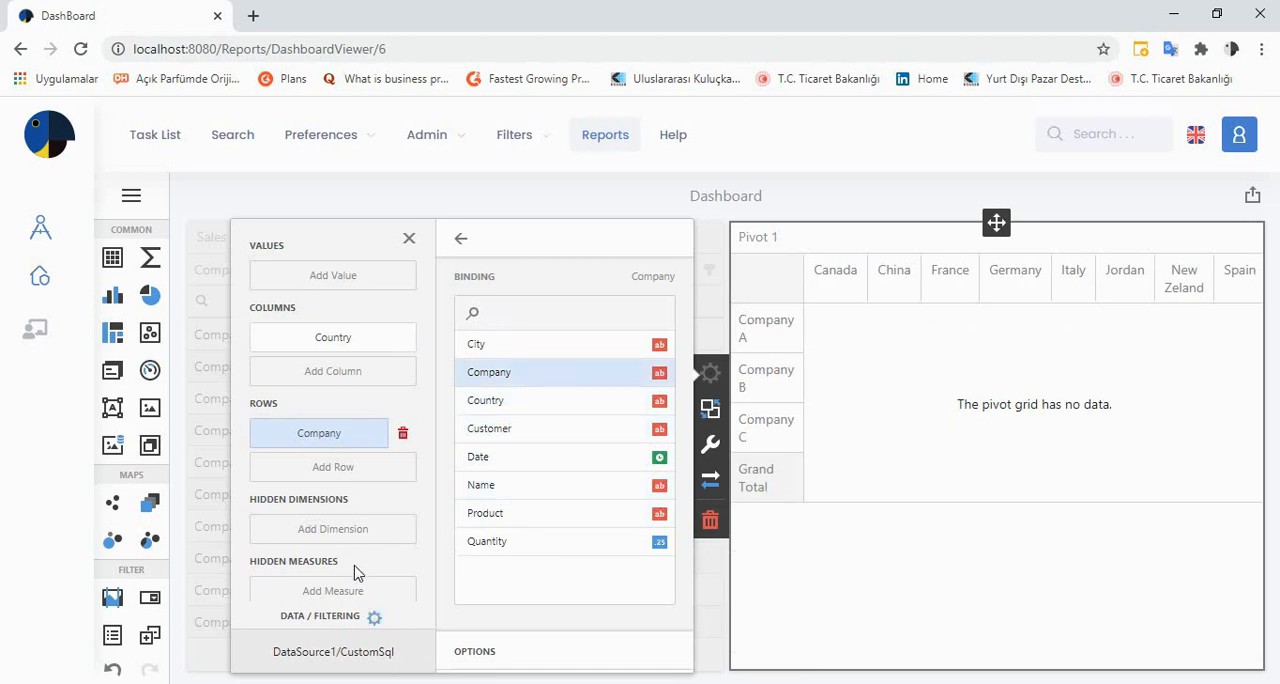
pyautogui.click(358, 280)
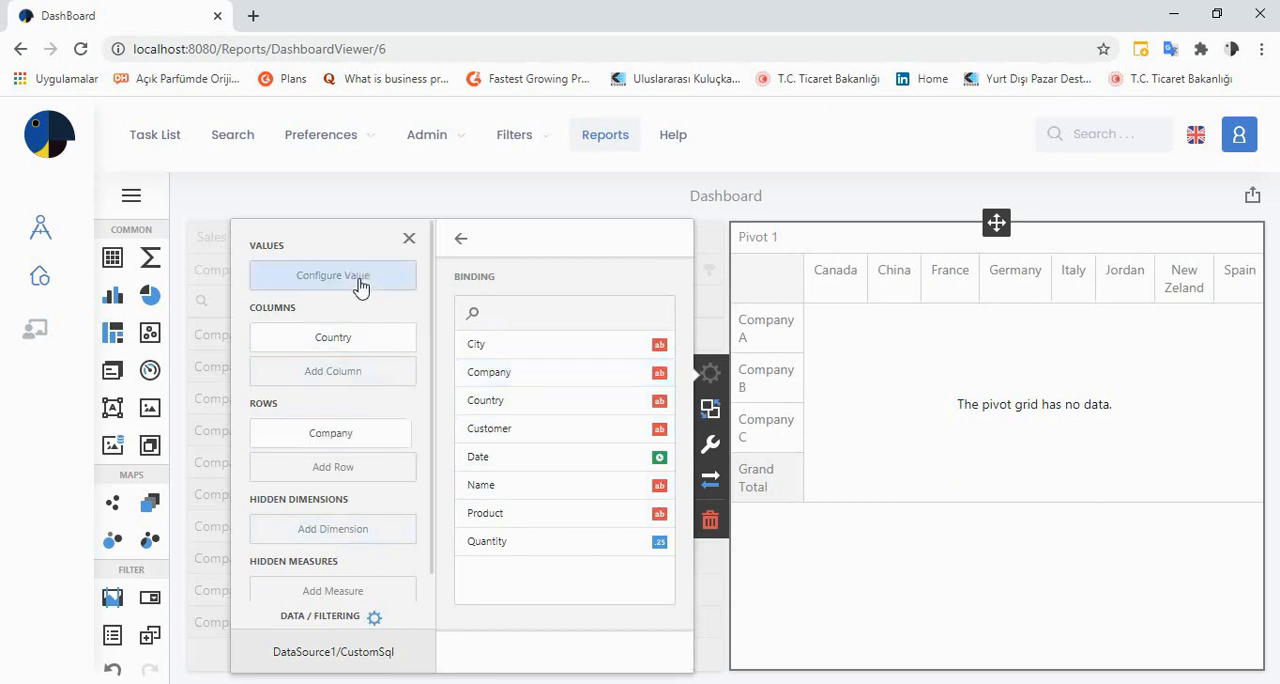
pyautogui.click(520, 543)
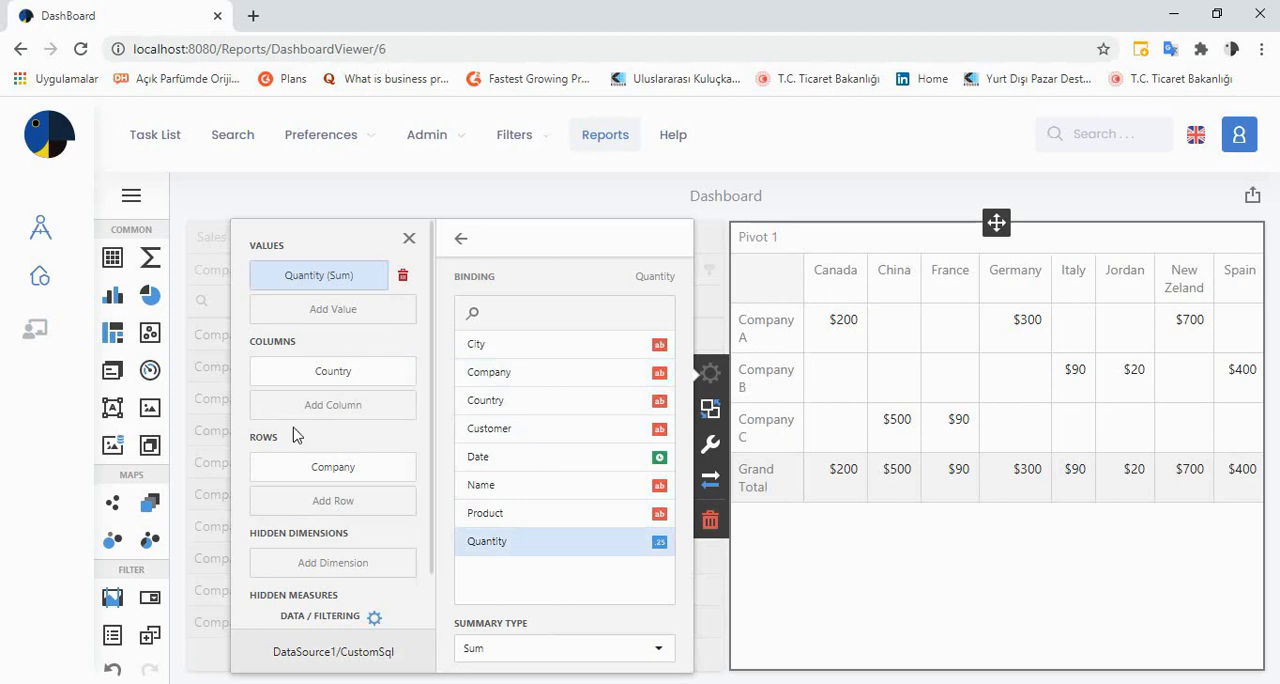
# Add City as a second column level under Country in the pivot, and try expanding and collapsing Canada
pyautogui.click(320, 406)
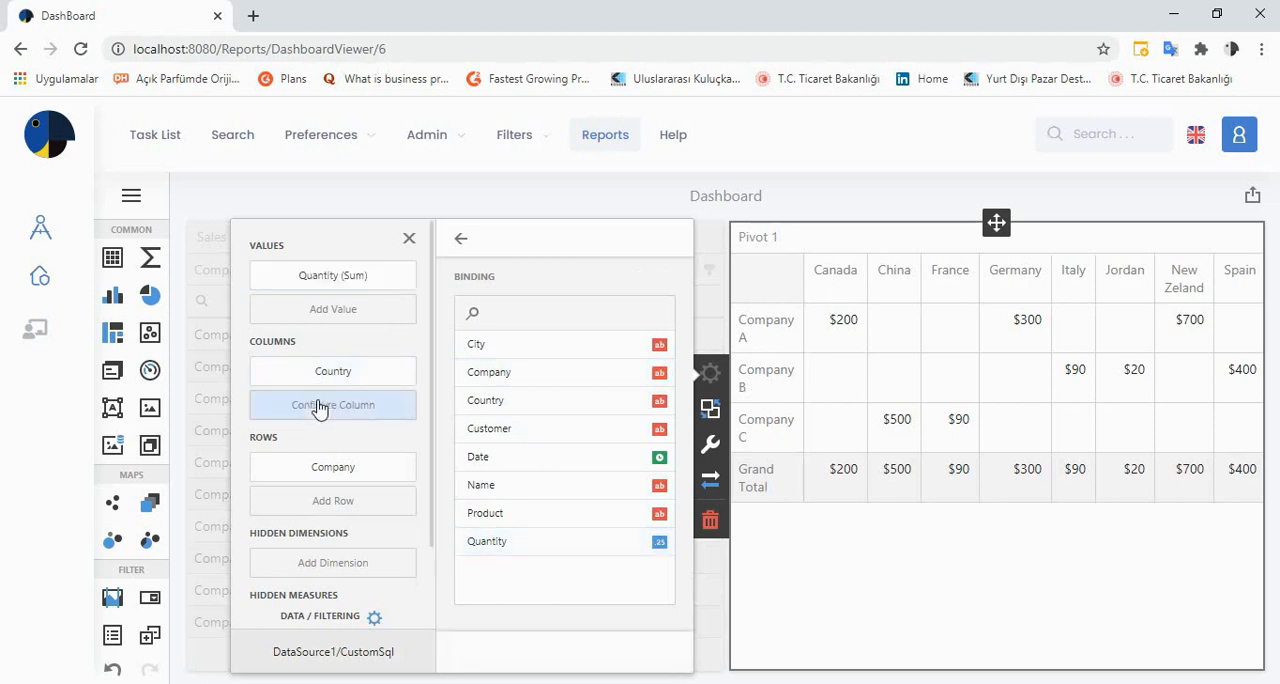
pyautogui.click(476, 352)
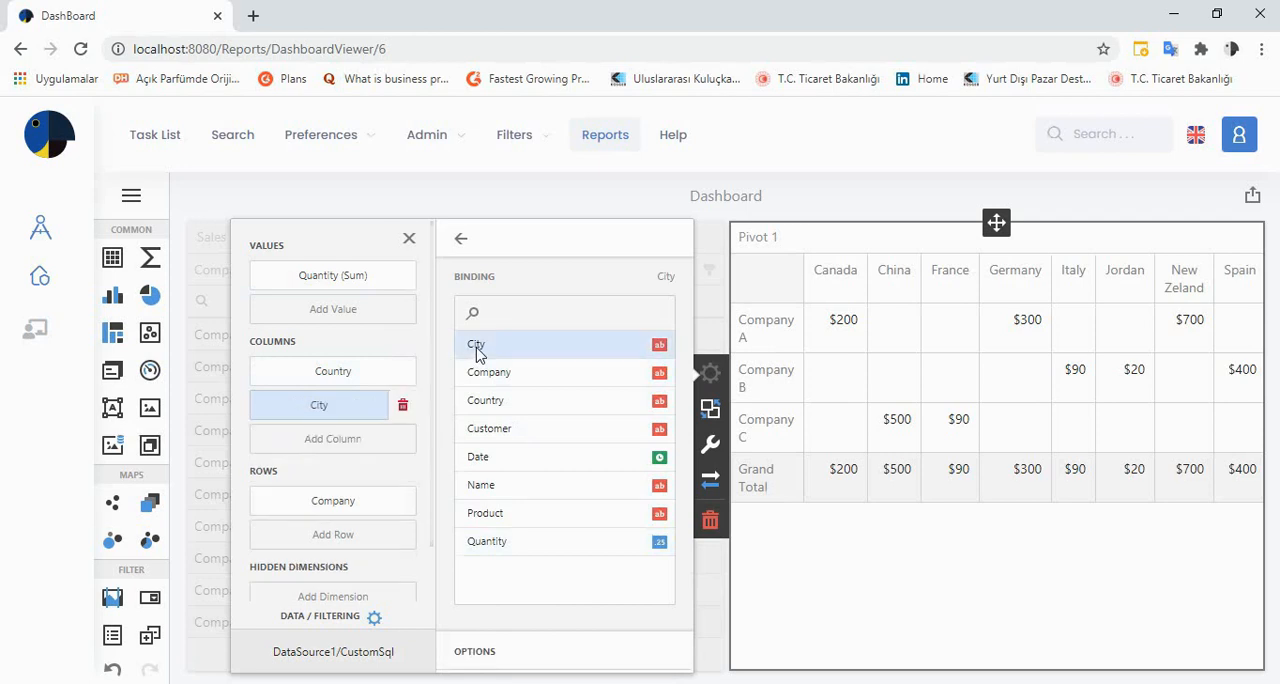
pyautogui.click(818, 271)
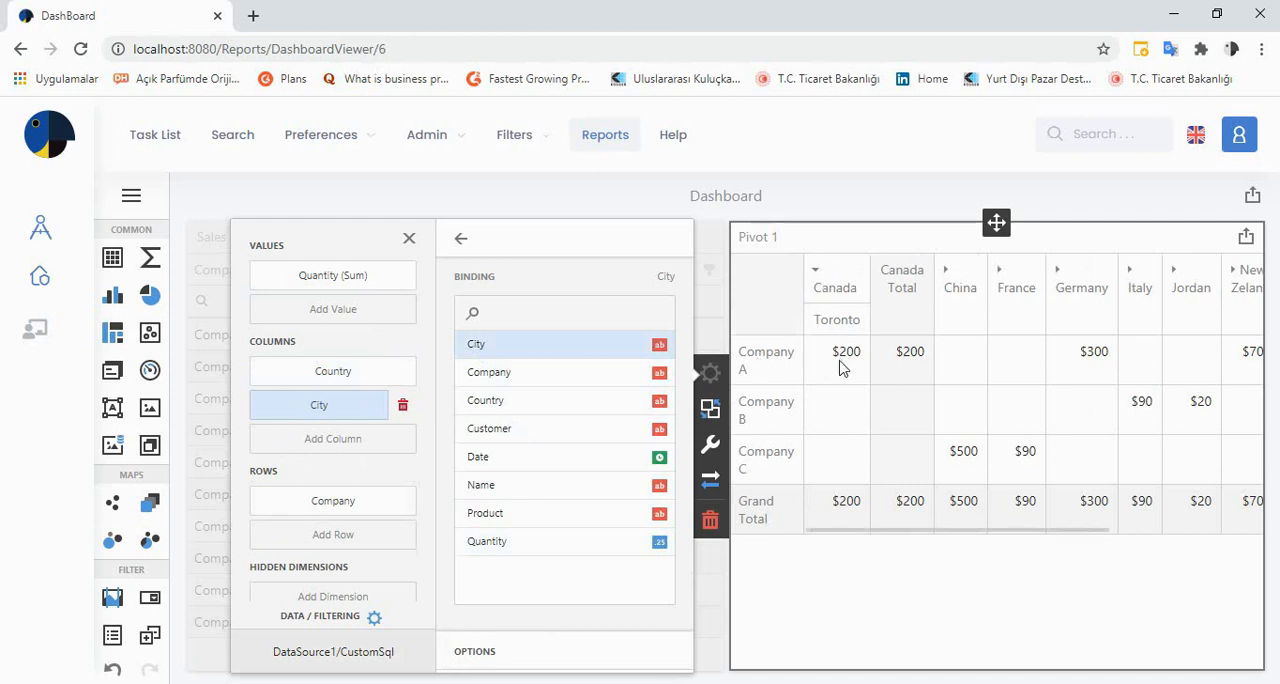
pyautogui.click(816, 271)
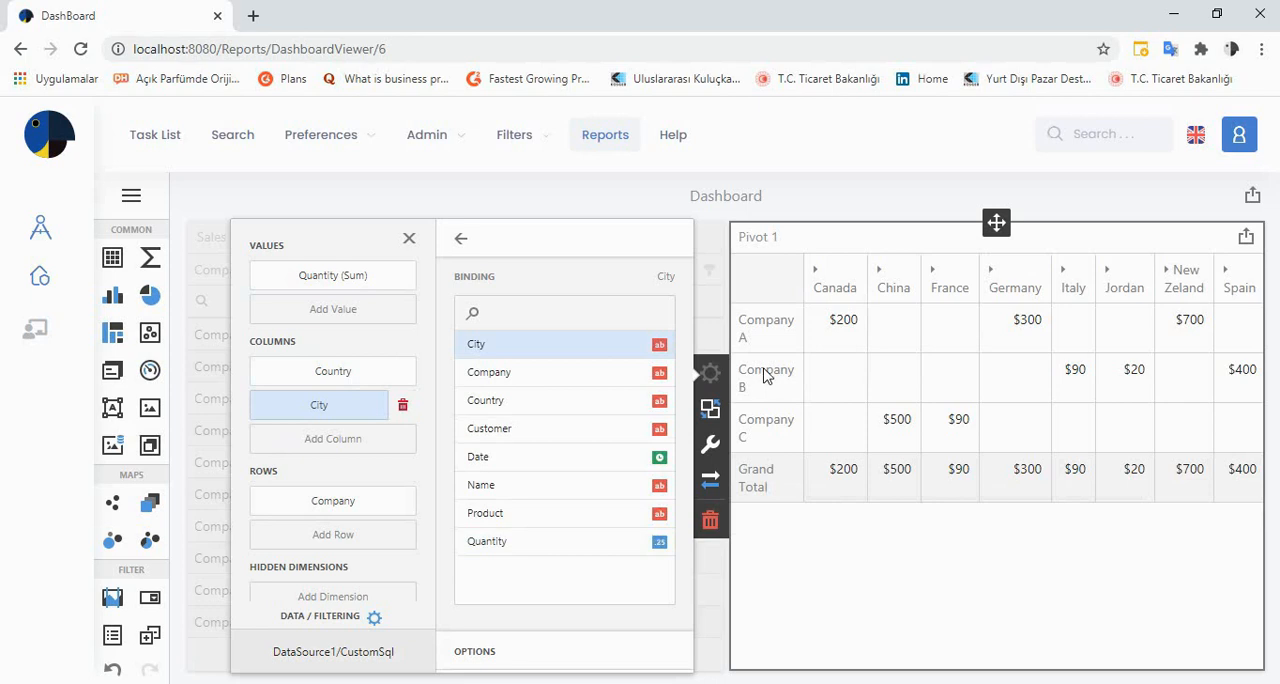
# Add Name as a second row level under Company, try expanding and collapsing Company A and Canada, and close the pivot's bindings
pyautogui.click(389, 551)
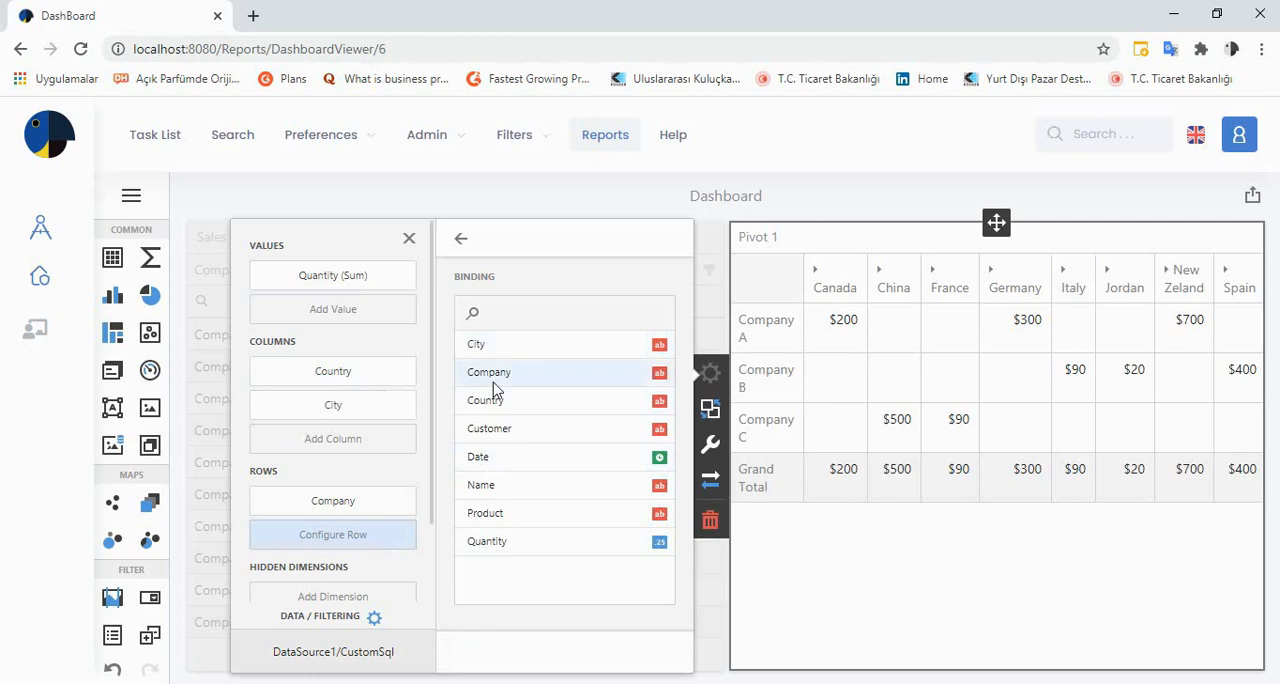
pyautogui.click(503, 488)
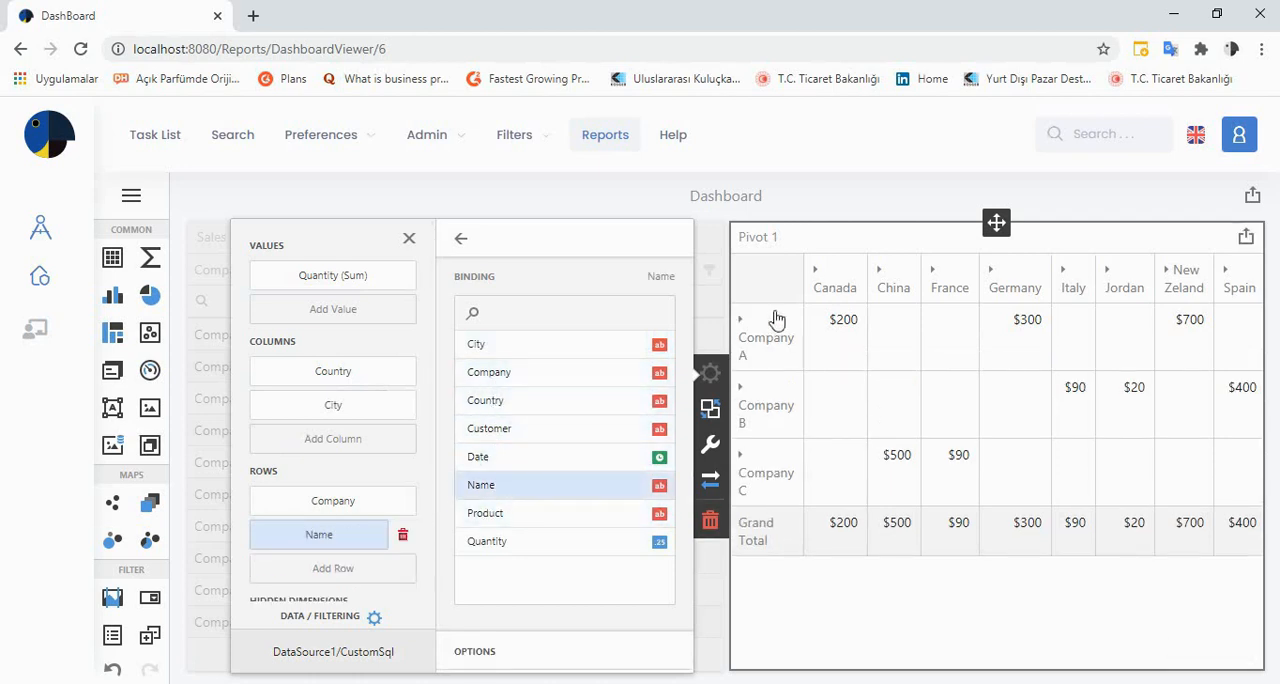
pyautogui.click(748, 327)
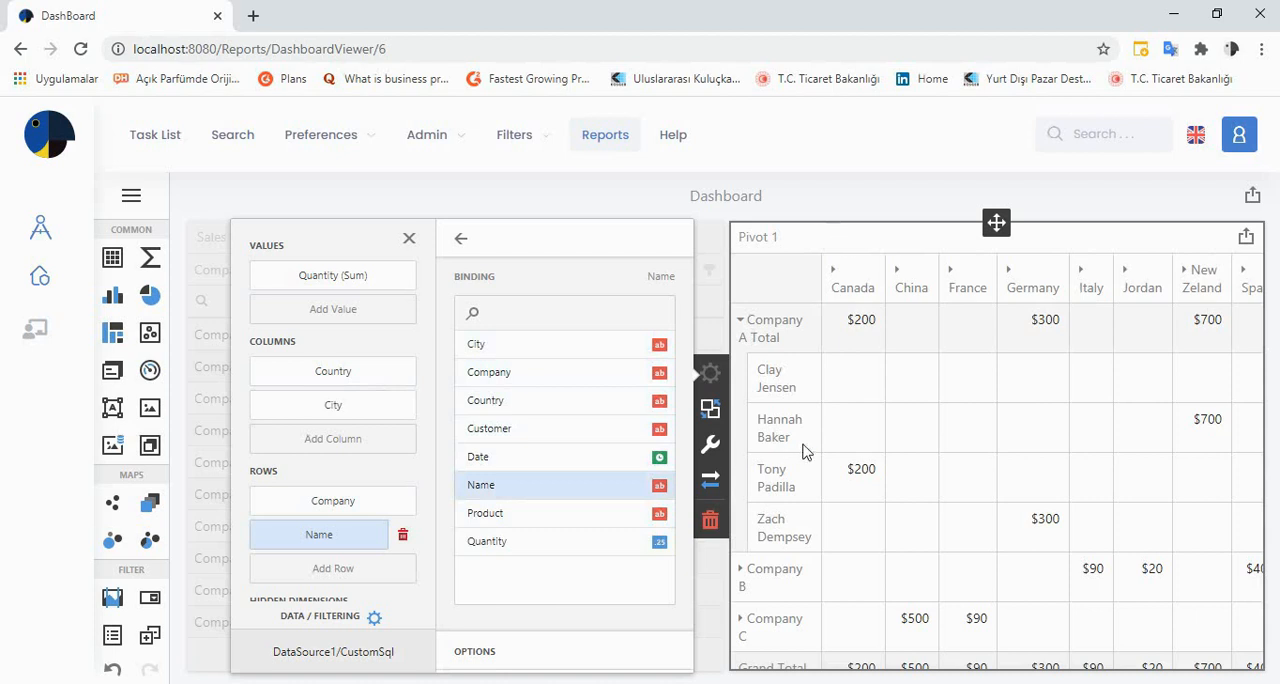
pyautogui.click(741, 321)
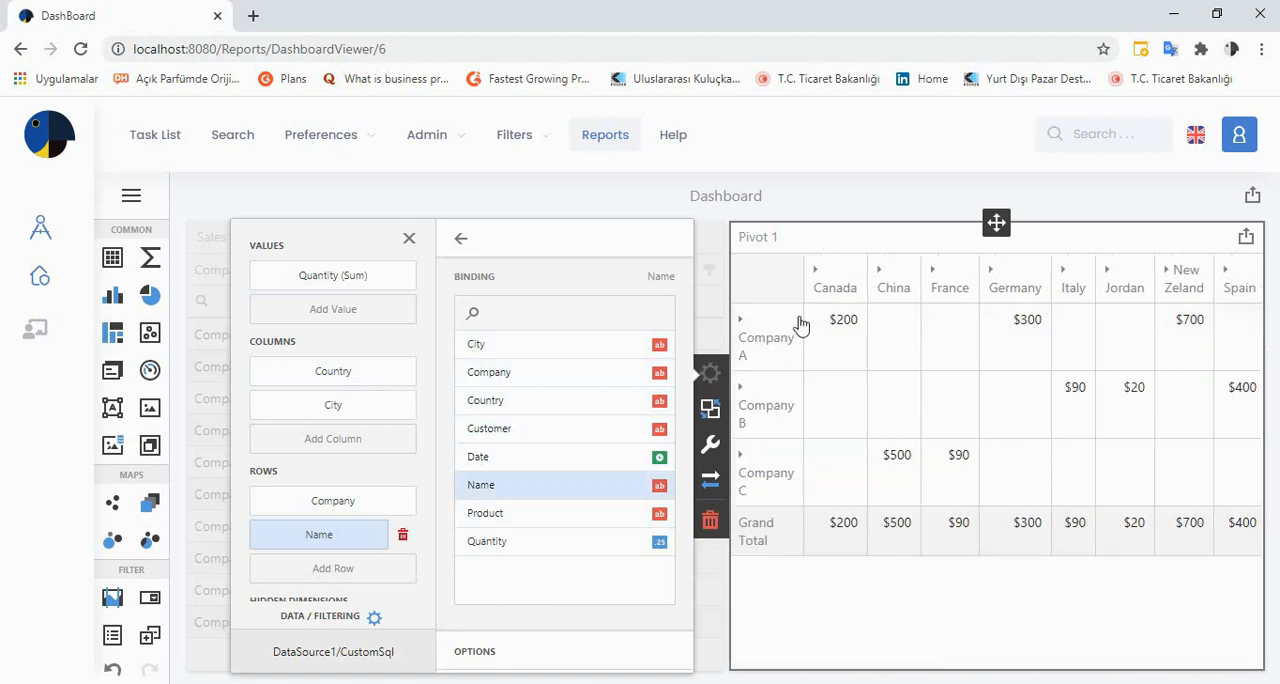
pyautogui.click(814, 270)
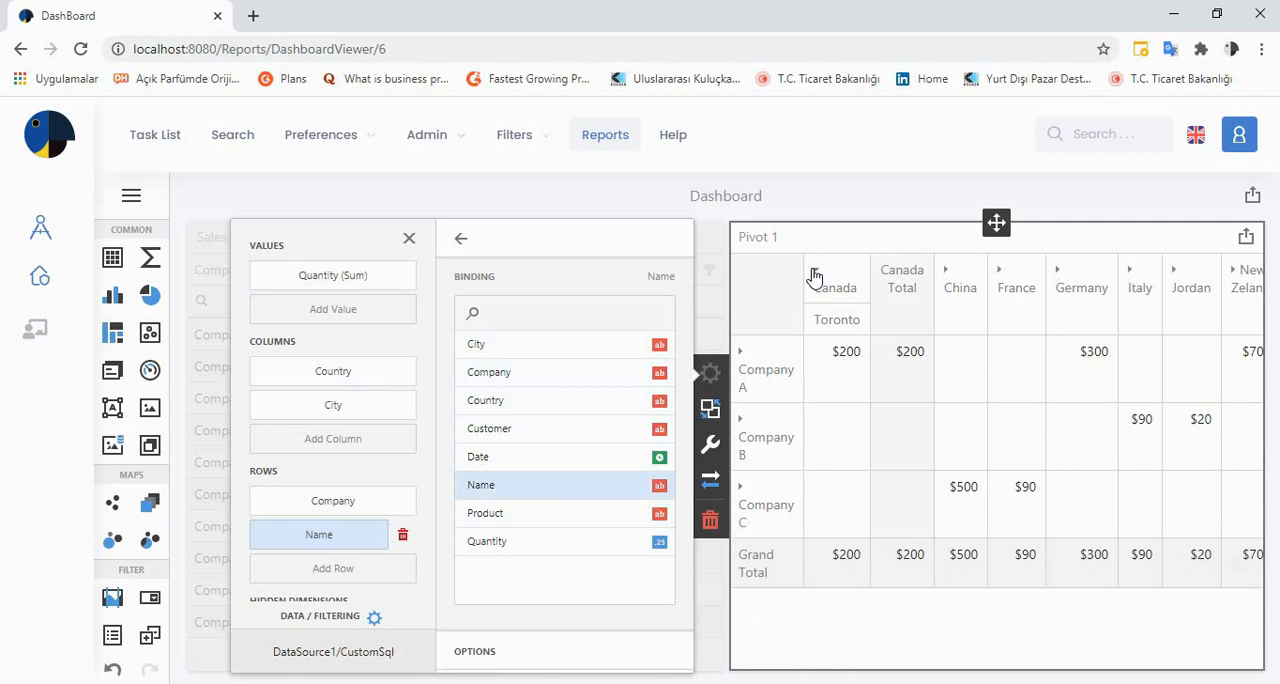
pyautogui.click(814, 270)
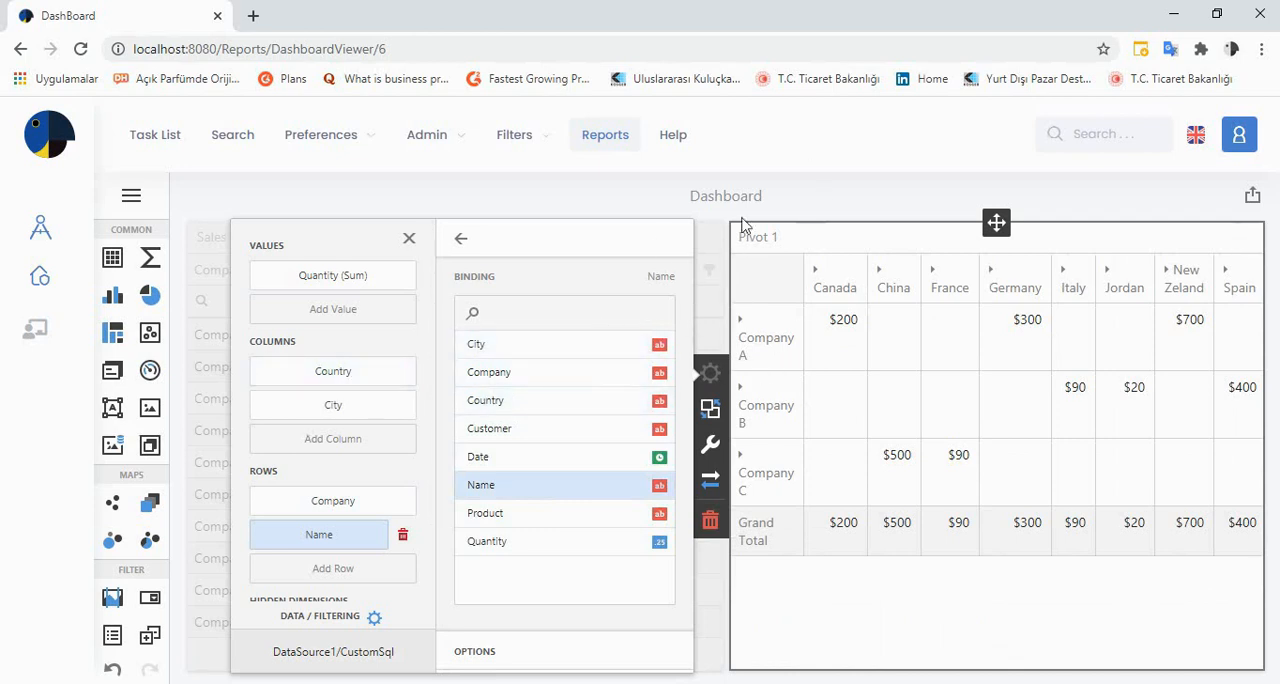
pyautogui.click(465, 245)
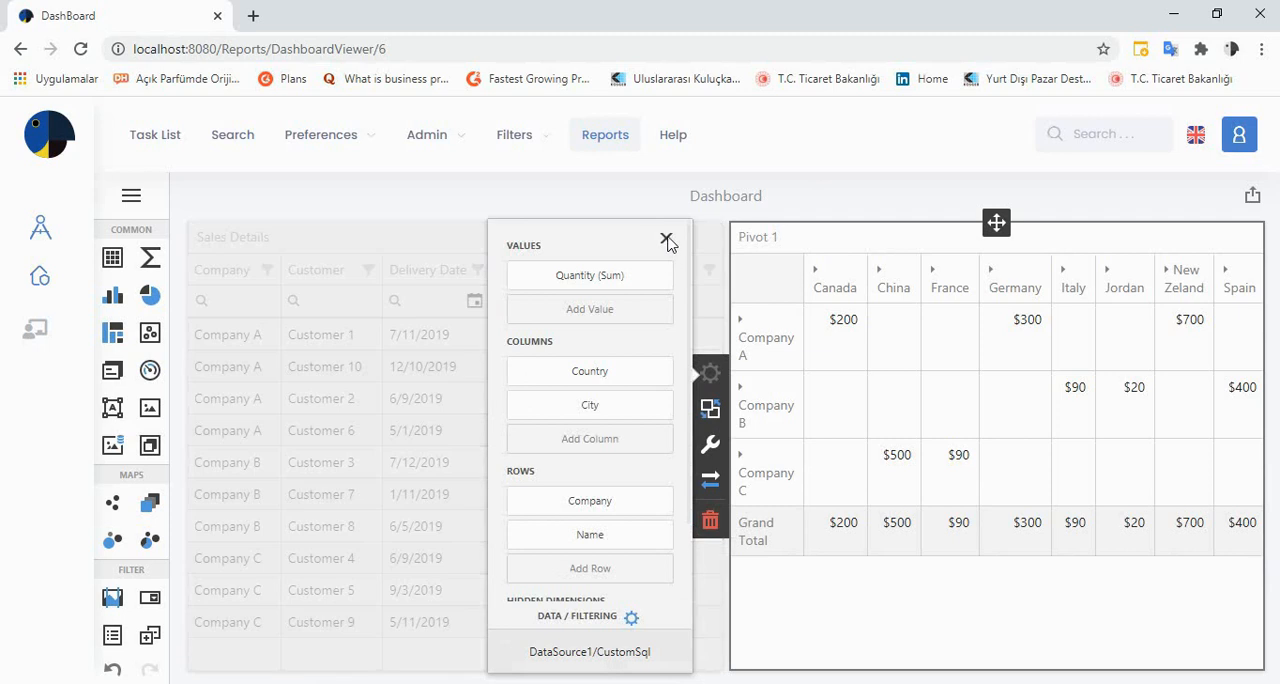
pyautogui.click(667, 242)
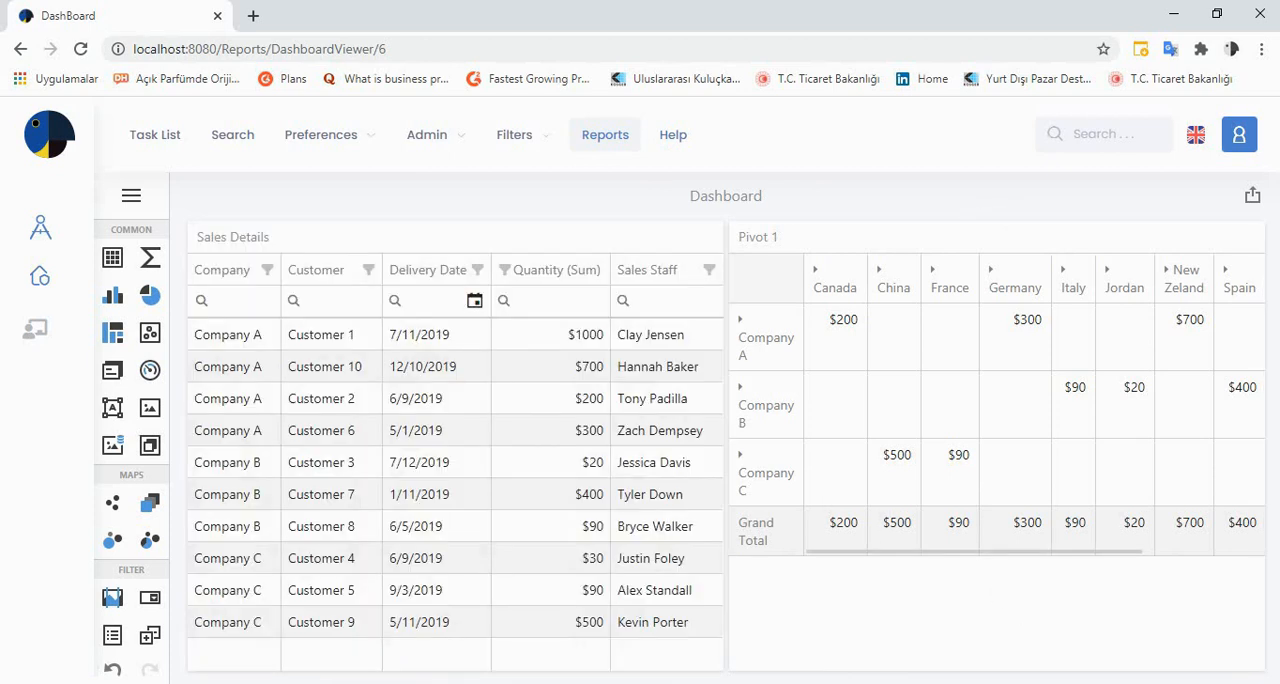
pyautogui.click(201, 301)
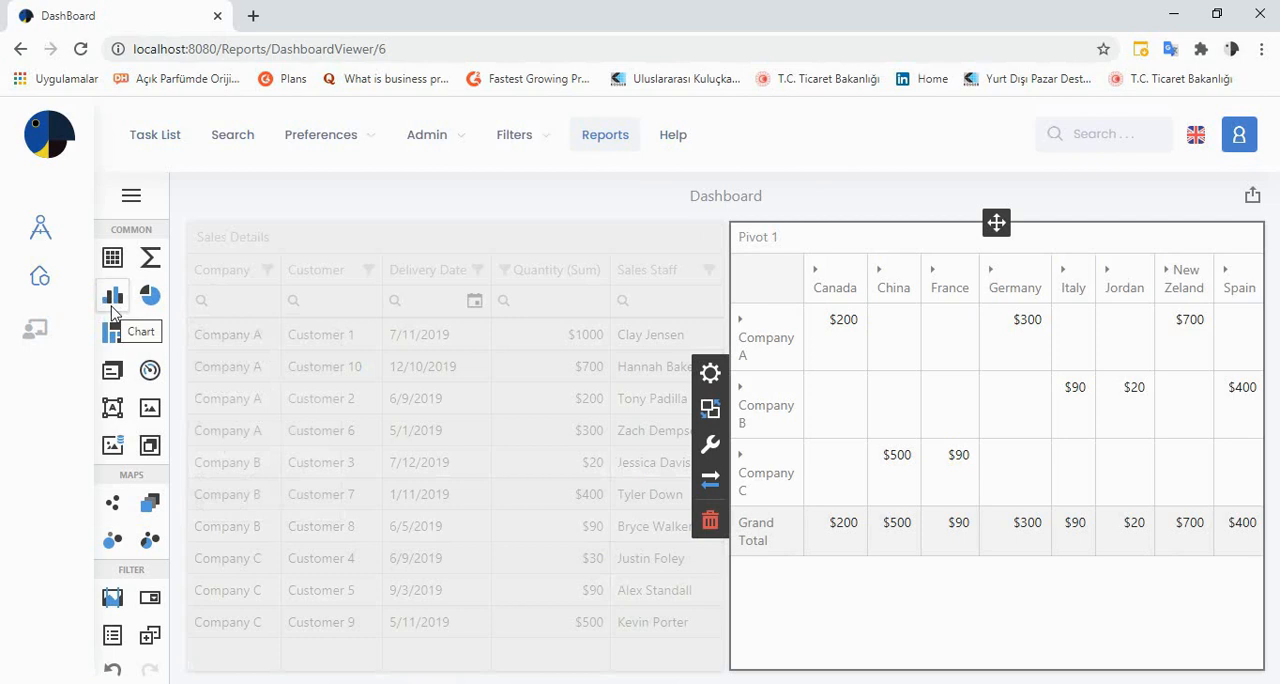
# Place a chart above the Sales Details grid and bind its values to Quantity
pyautogui.moveTo(114, 296); pyautogui.dragTo(280, 243)
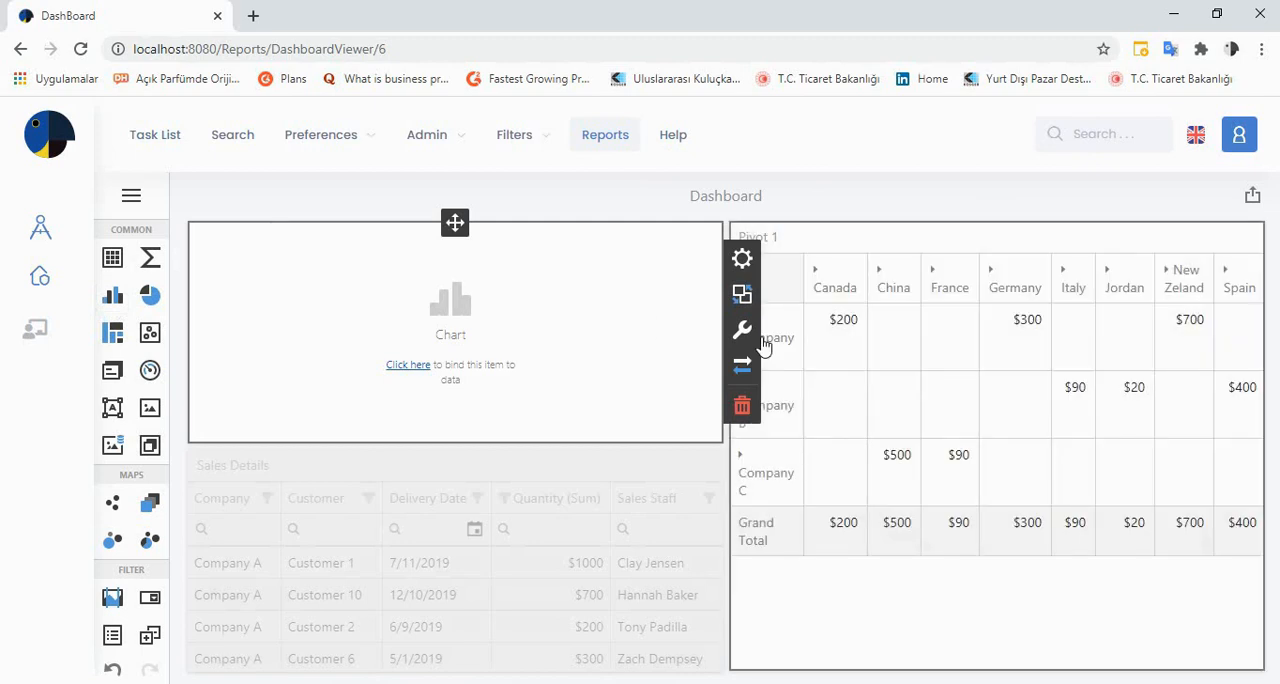
pyautogui.click(738, 261)
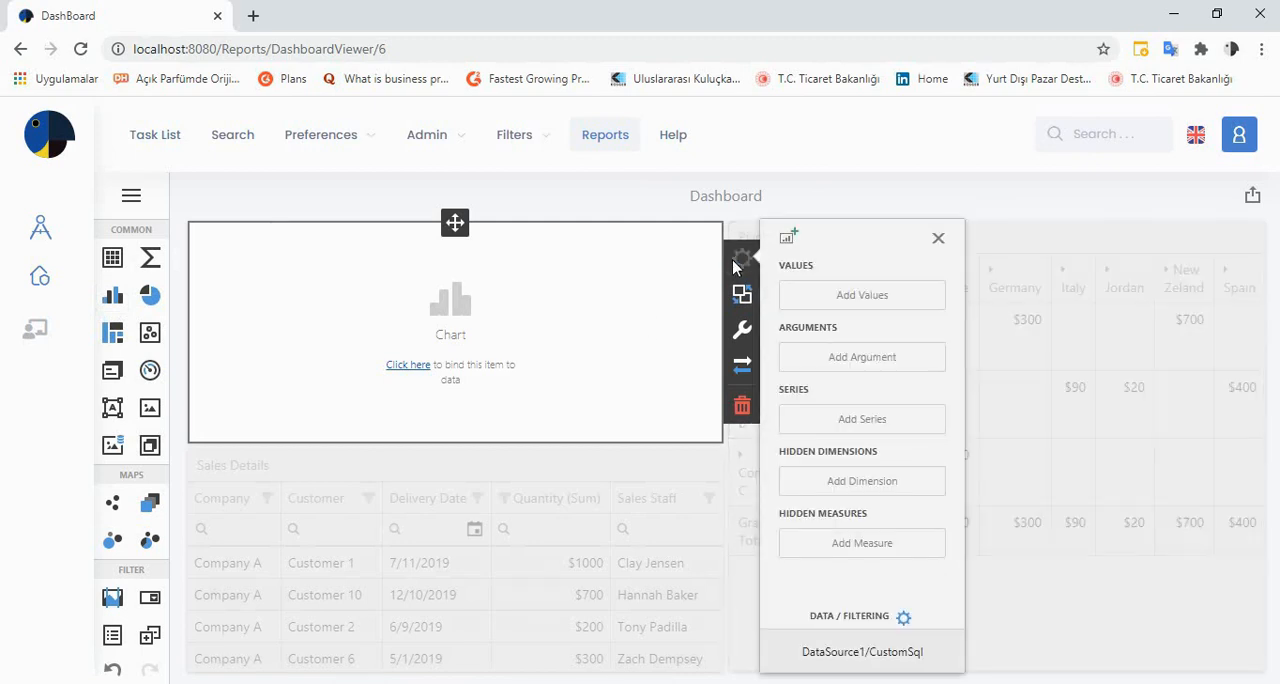
pyautogui.click(824, 304)
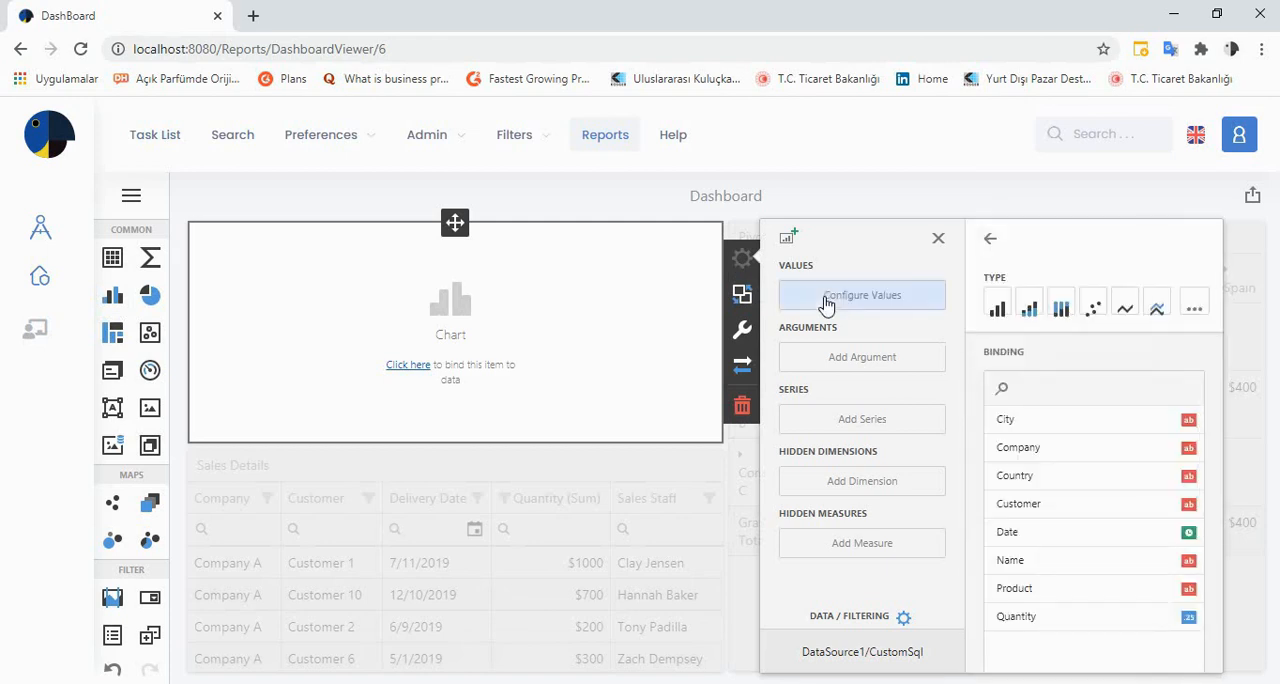
pyautogui.click(1016, 617)
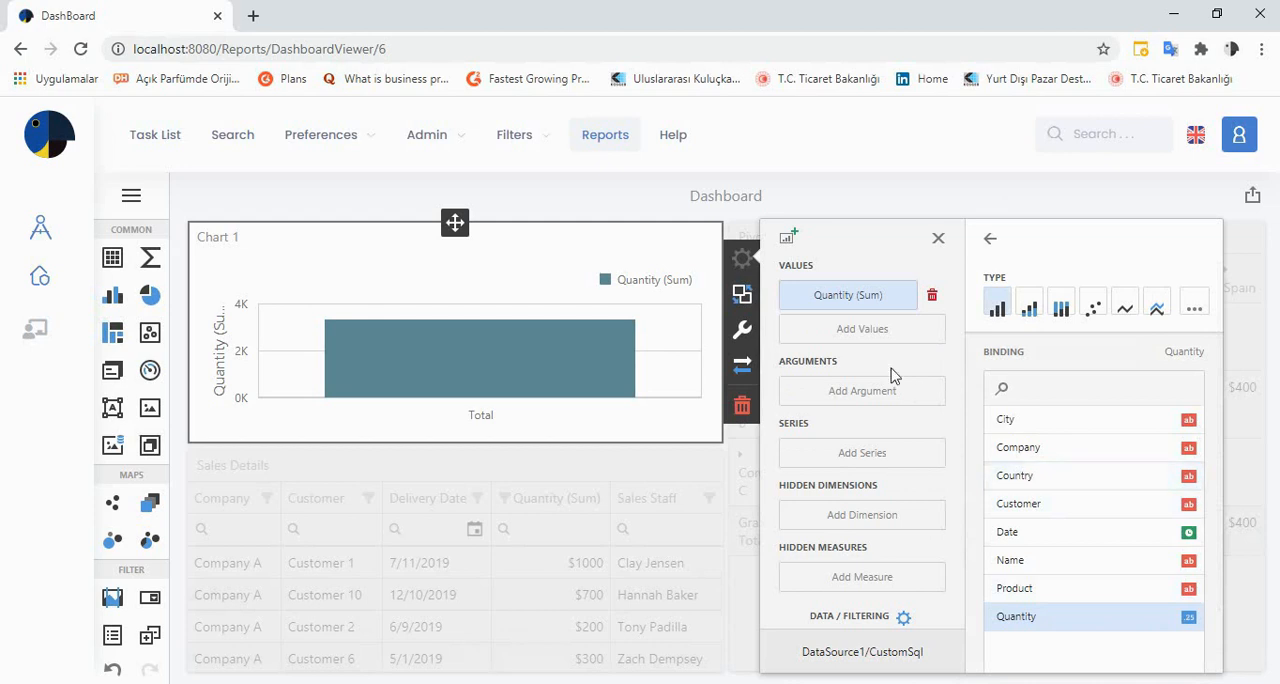
# Set Country as the chart's argument and check the USA and Spain bars
pyautogui.click(869, 393)
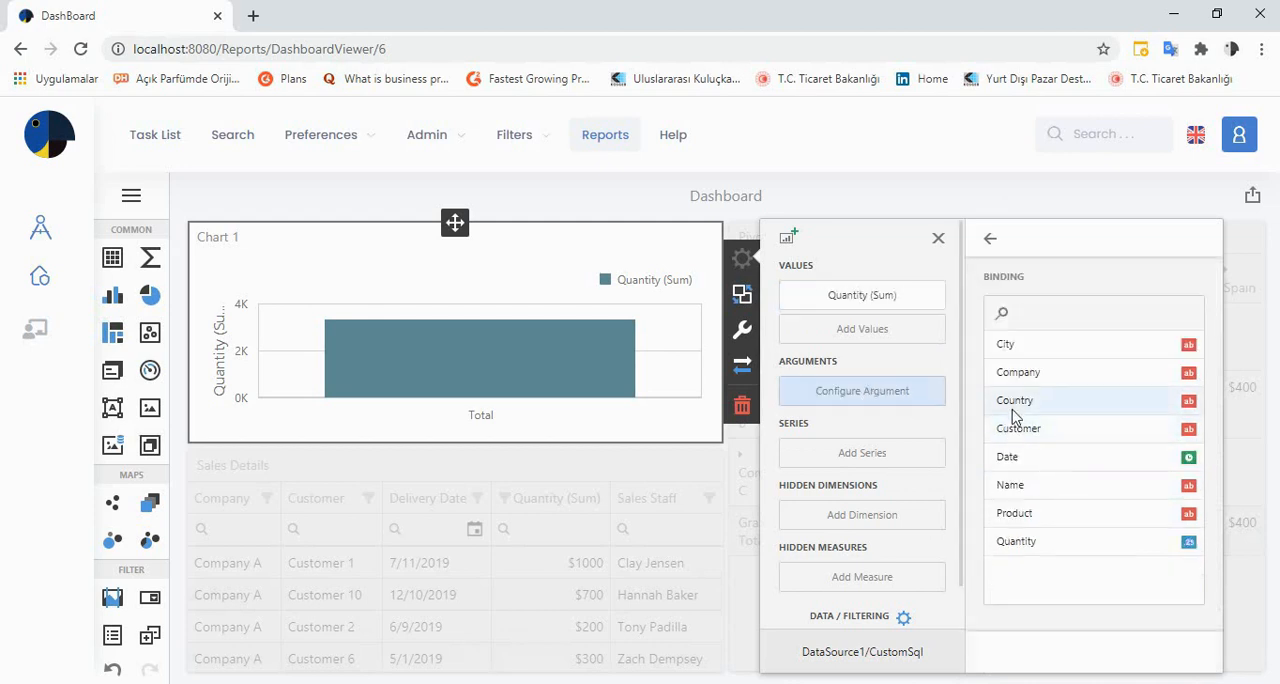
pyautogui.click(1014, 405)
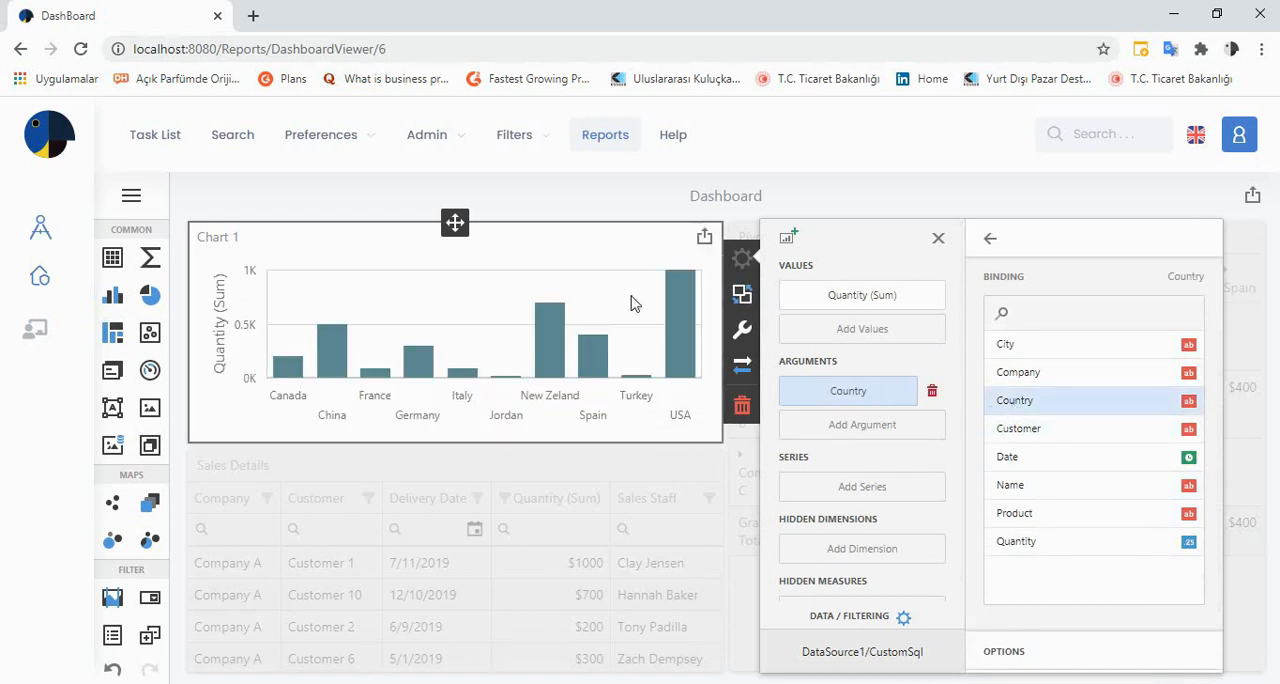
pyautogui.moveTo(677, 353)
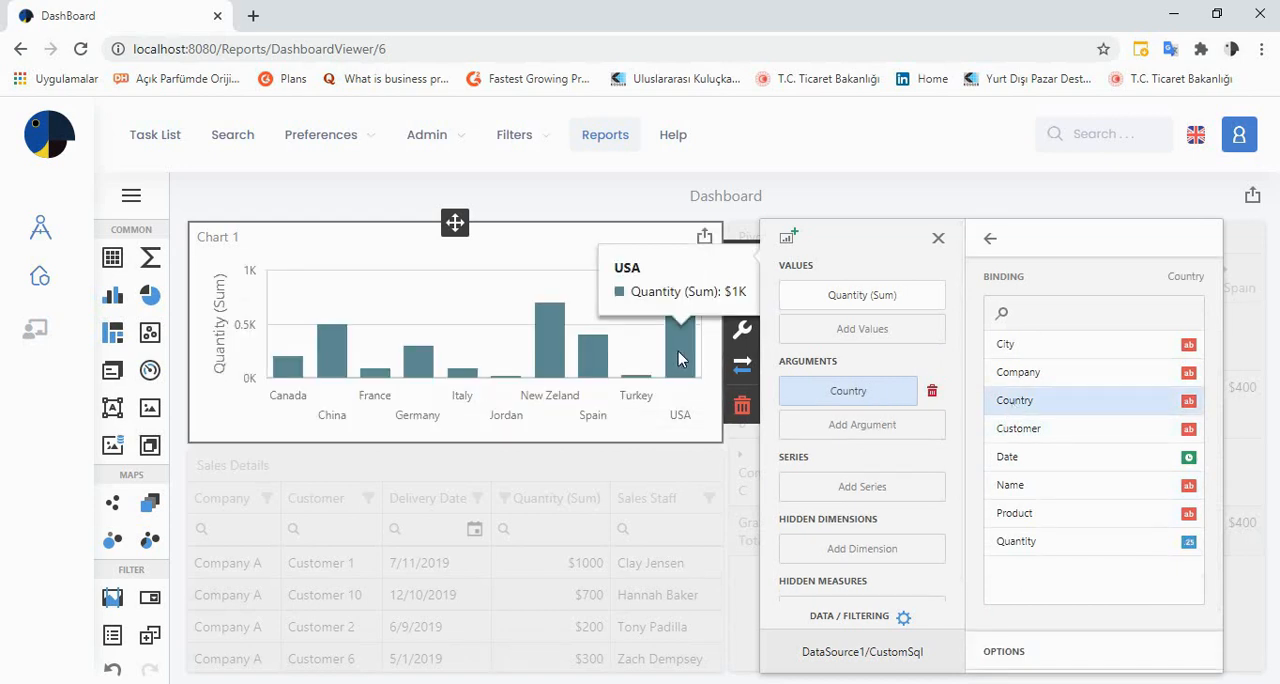
pyautogui.moveTo(633, 383)
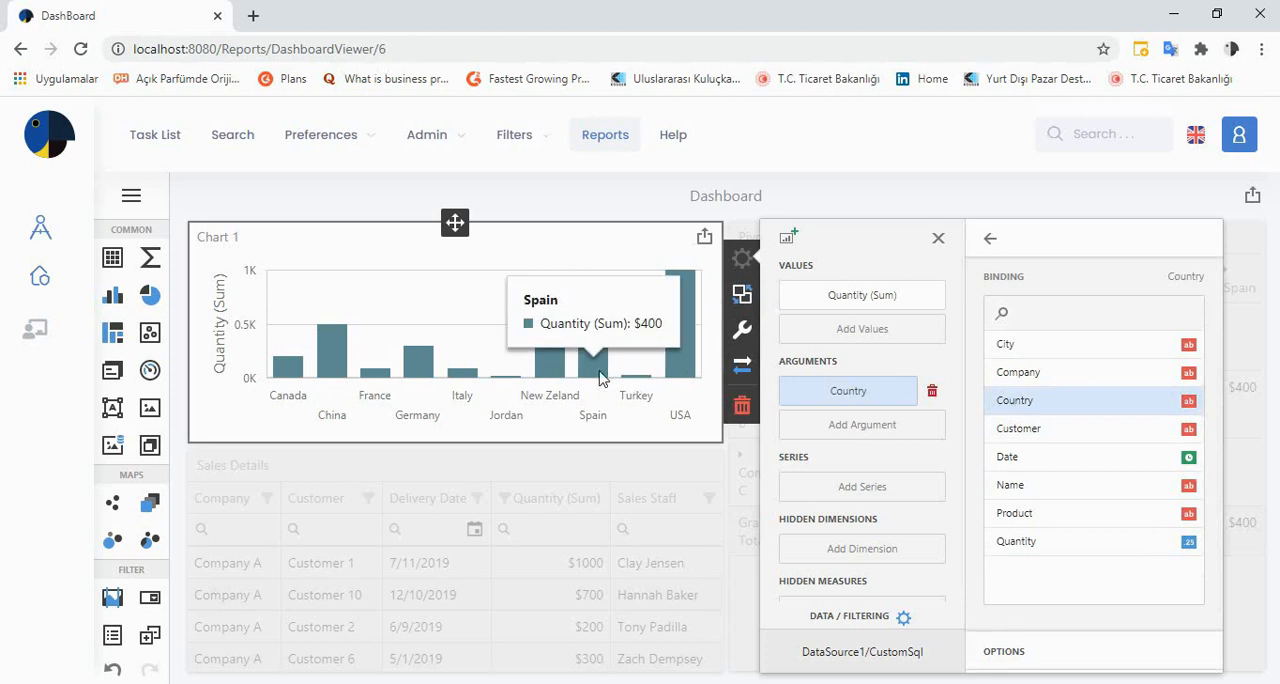
# Try Name as the chart's series and remove it again
pyautogui.click(851, 490)
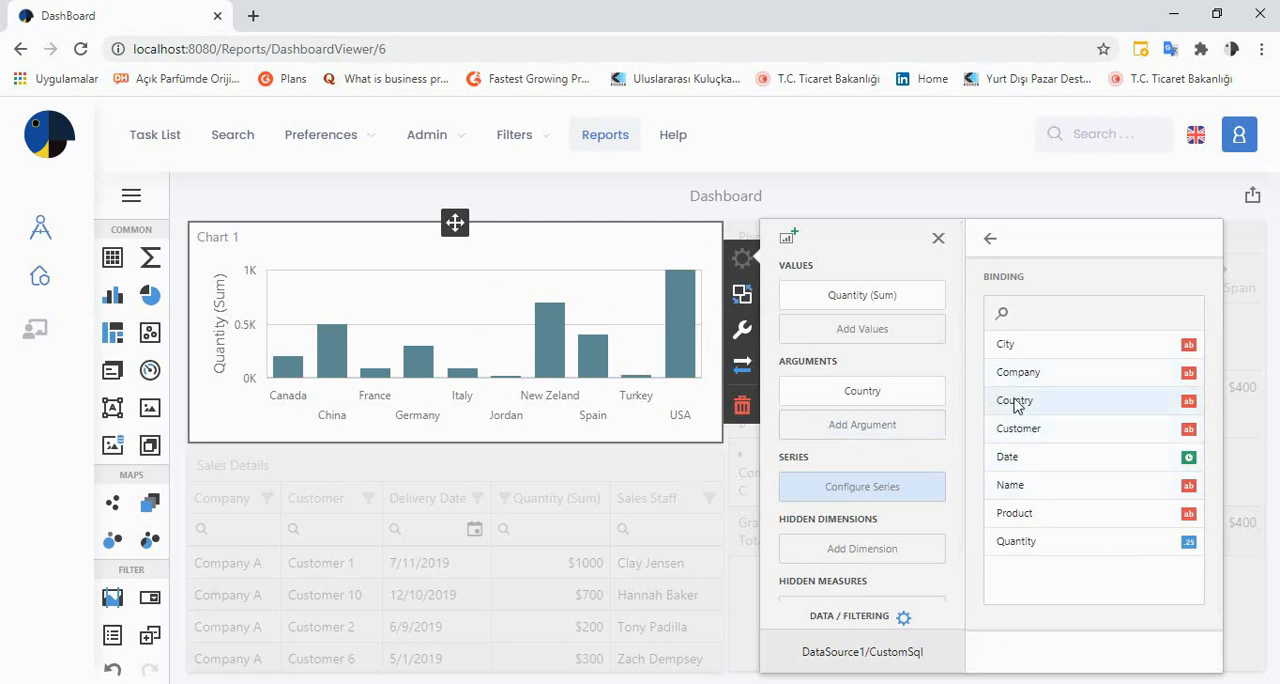
pyautogui.click(1012, 487)
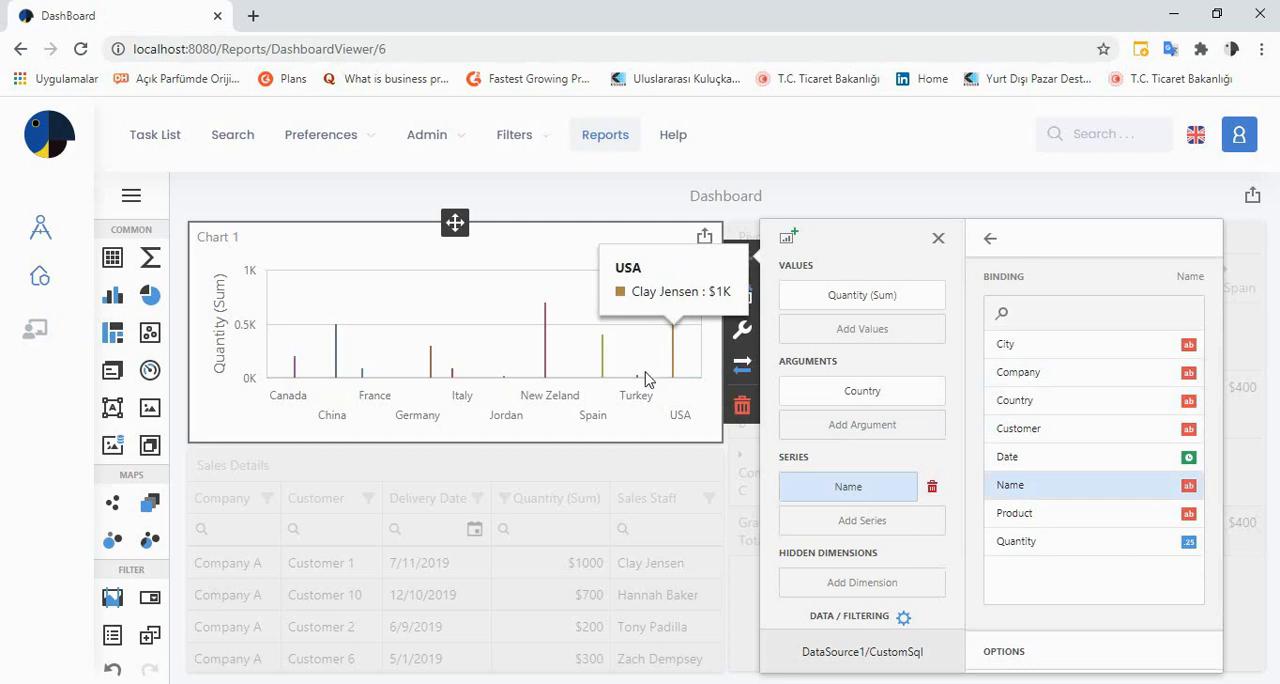
pyautogui.click(932, 487)
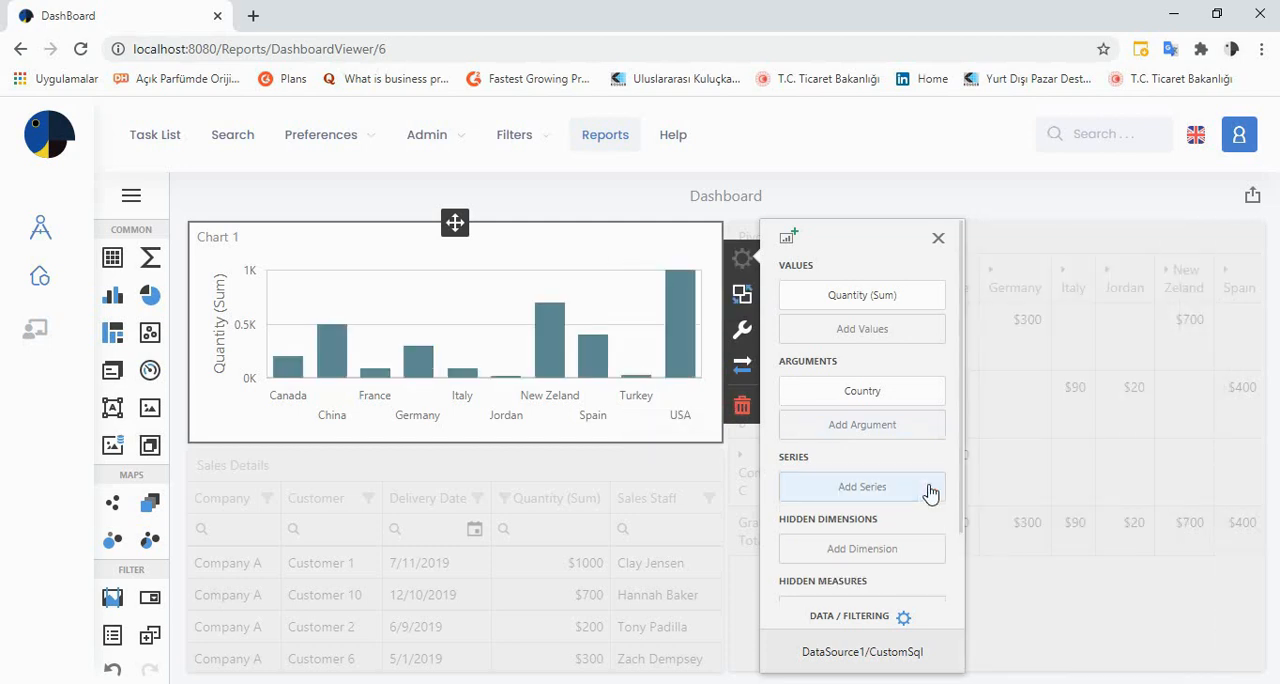
# Try City as a second argument under Country in the chart, remove it again, and close the chart's bindings
pyautogui.click(864, 397)
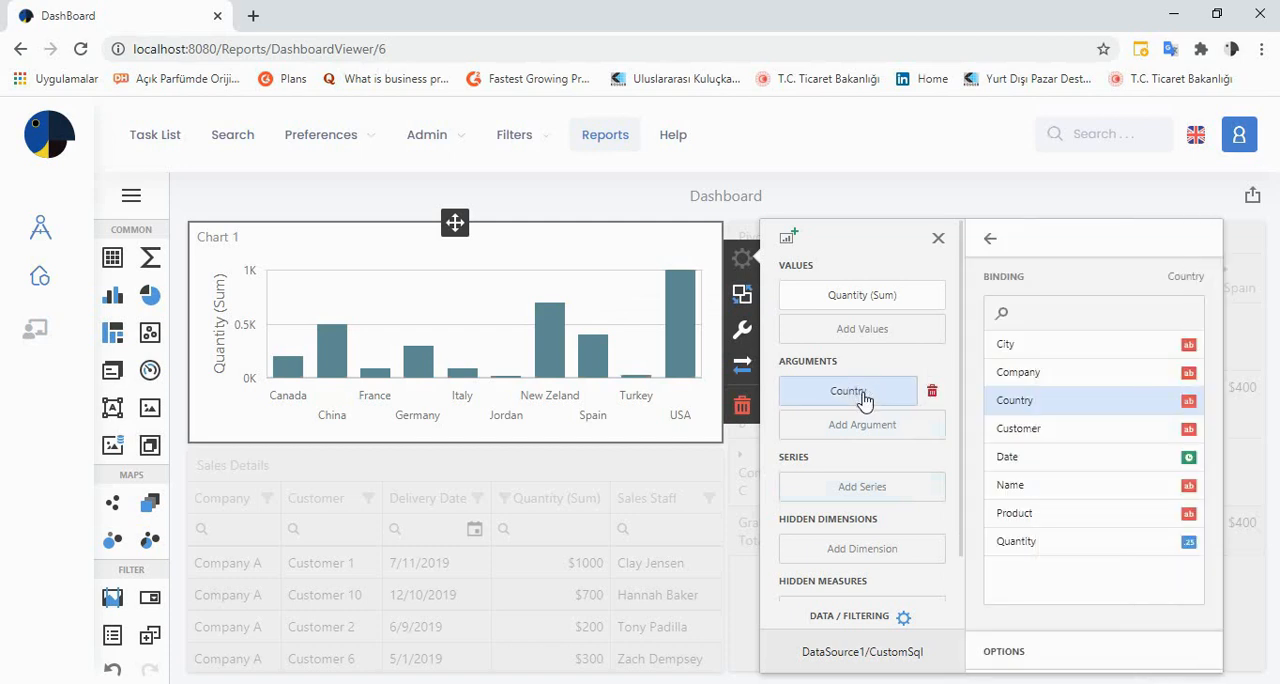
pyautogui.click(851, 428)
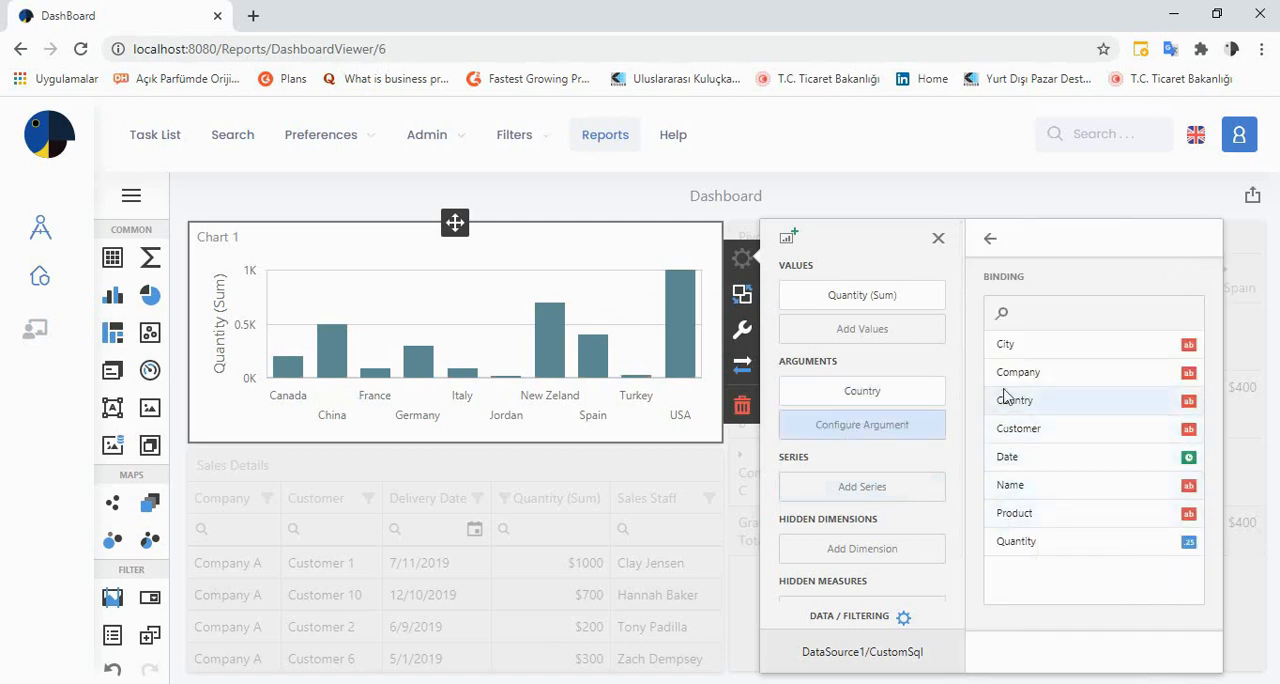
pyautogui.click(1005, 345)
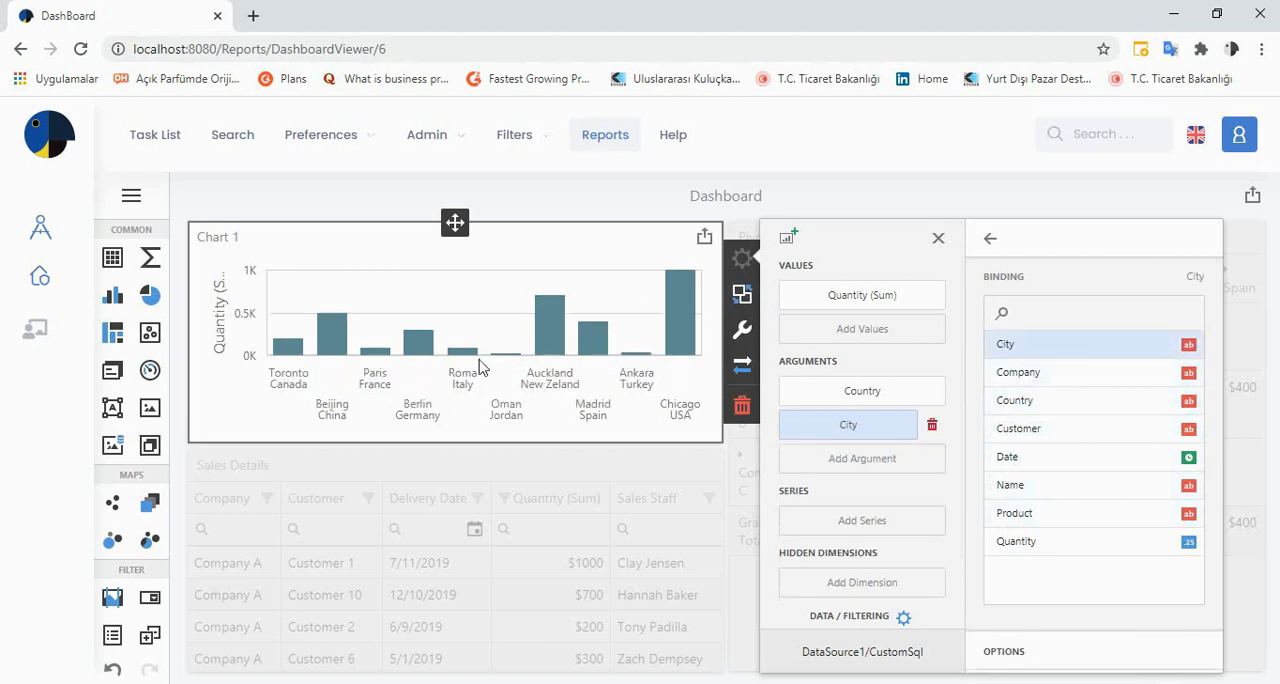
pyautogui.moveTo(557, 358)
pyautogui.click(931, 424)
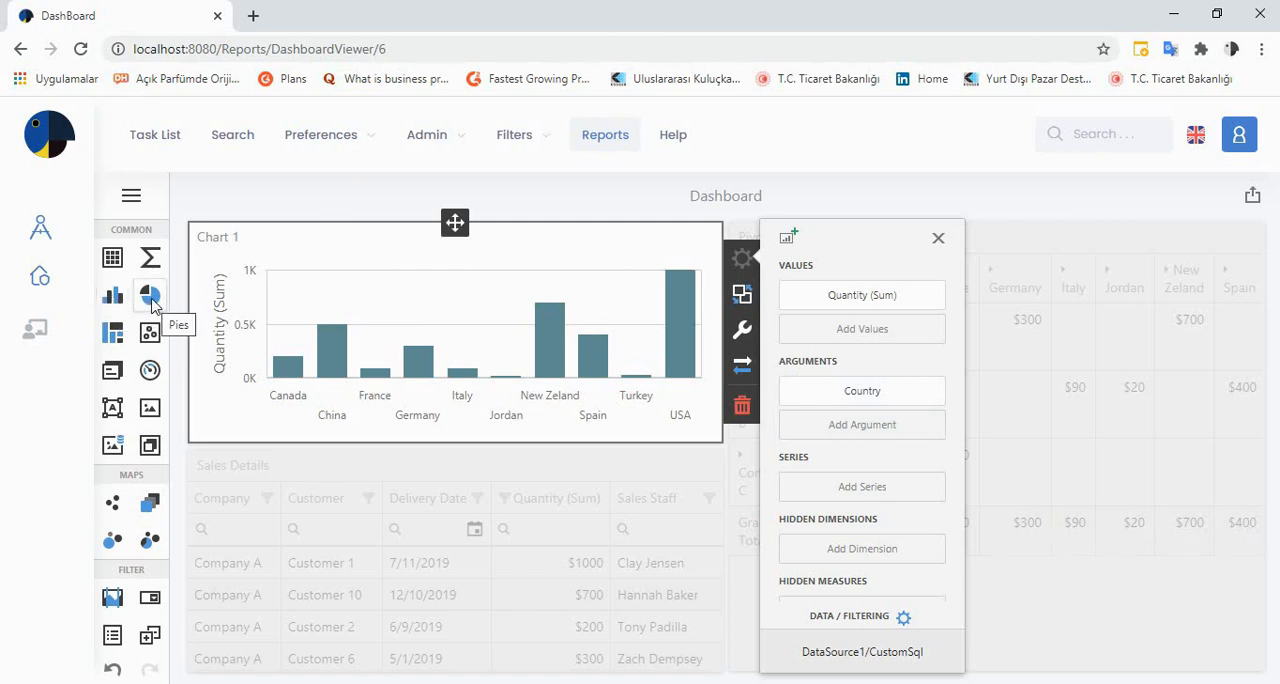
pyautogui.click(939, 240)
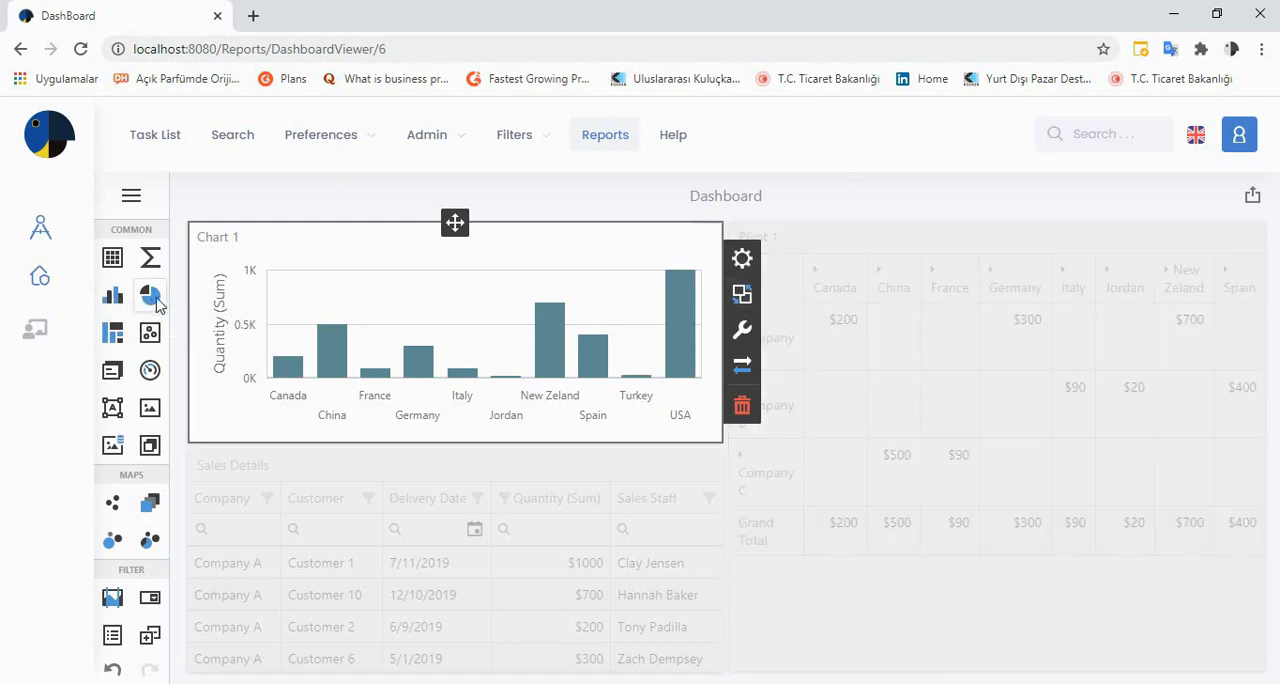
# Place a Pies item across the full width above the other dashboard items and bind its values to Quantity
pyautogui.moveTo(146, 302); pyautogui.dragTo(324, 221)
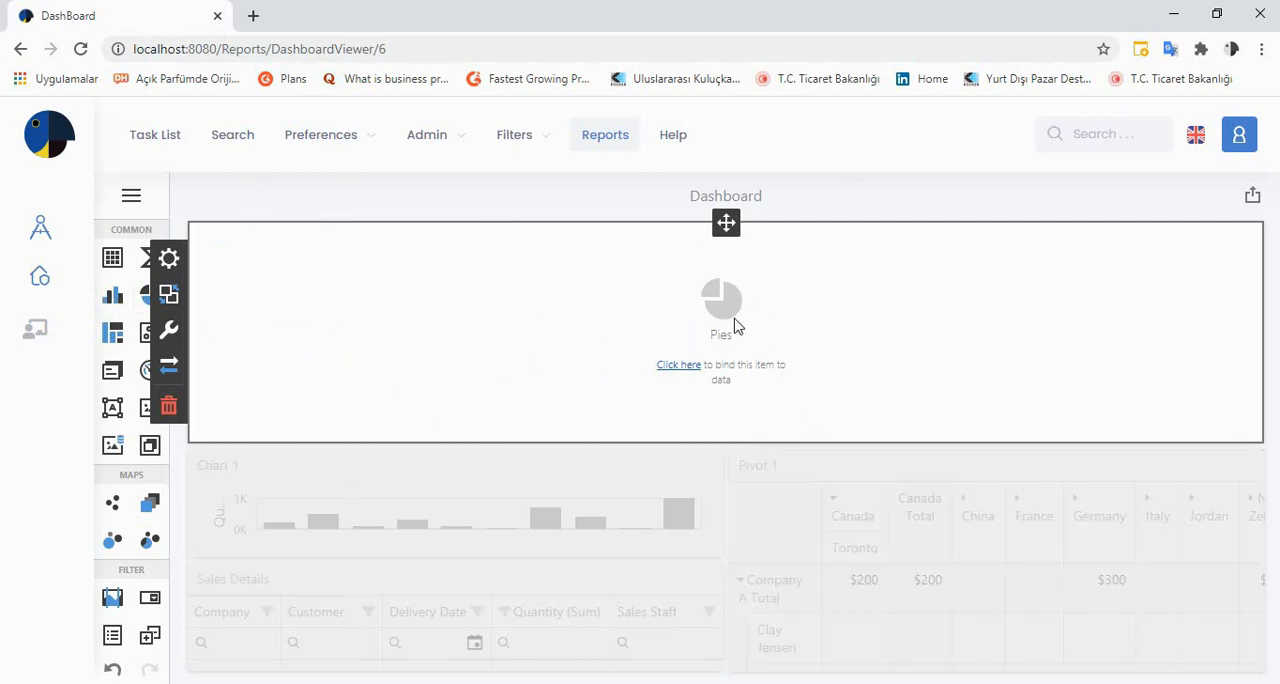
pyautogui.click(168, 262)
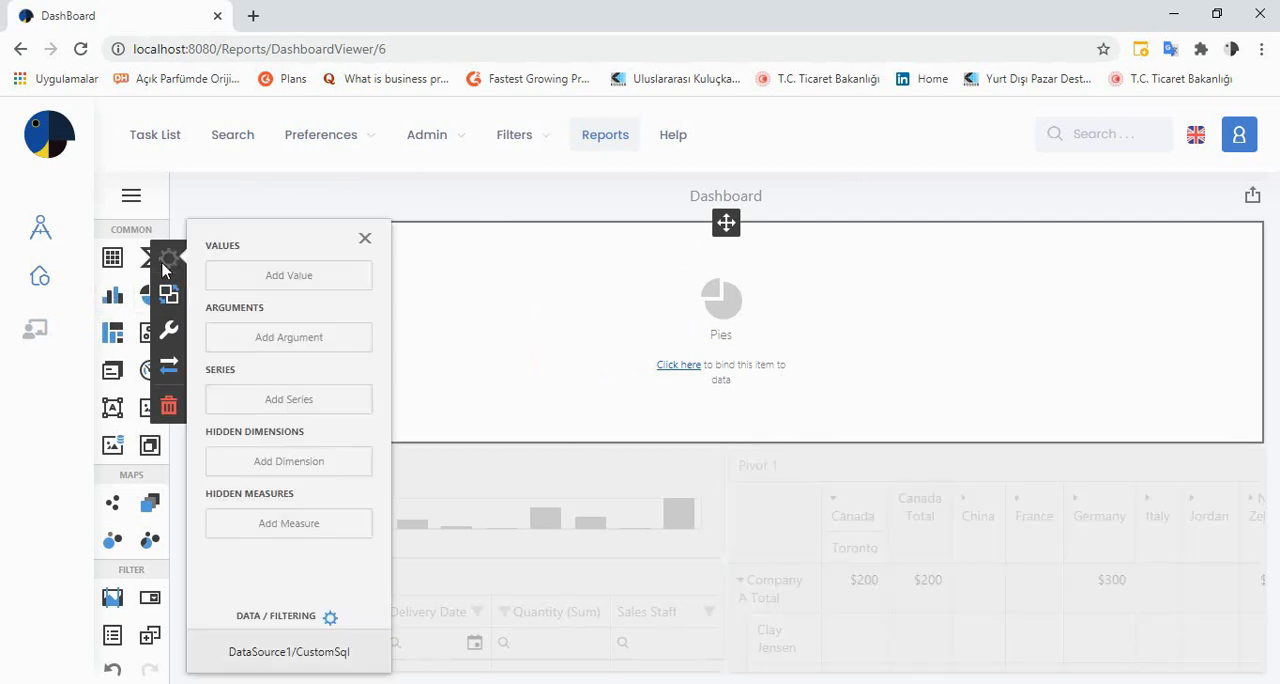
pyautogui.click(251, 286)
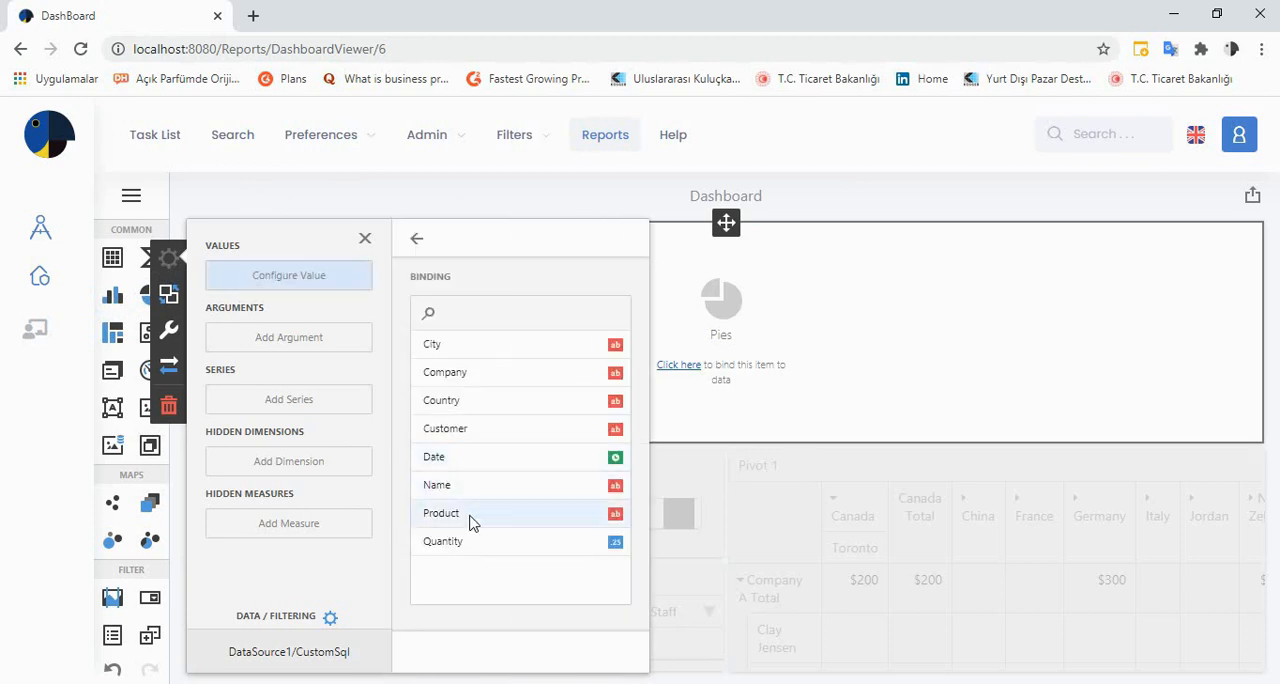
pyautogui.click(462, 548)
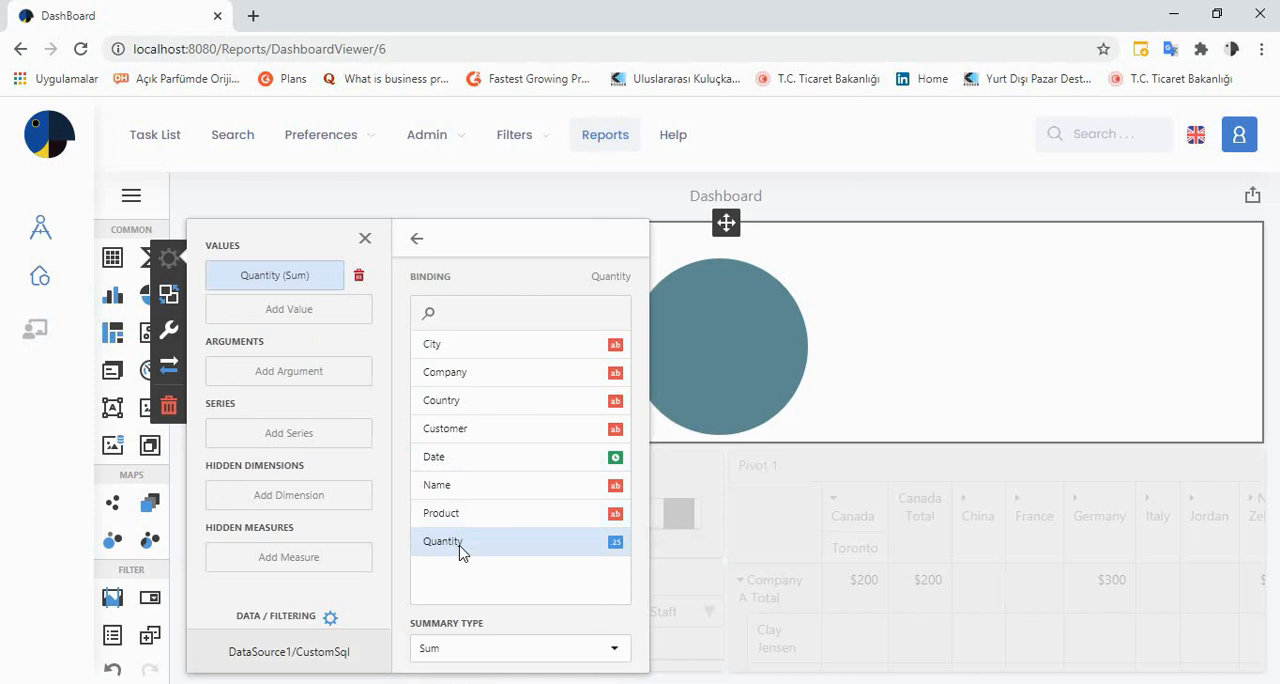
# Set the pie's argument to Country, trying Customer in its place before returning to Country
pyautogui.click(313, 376)
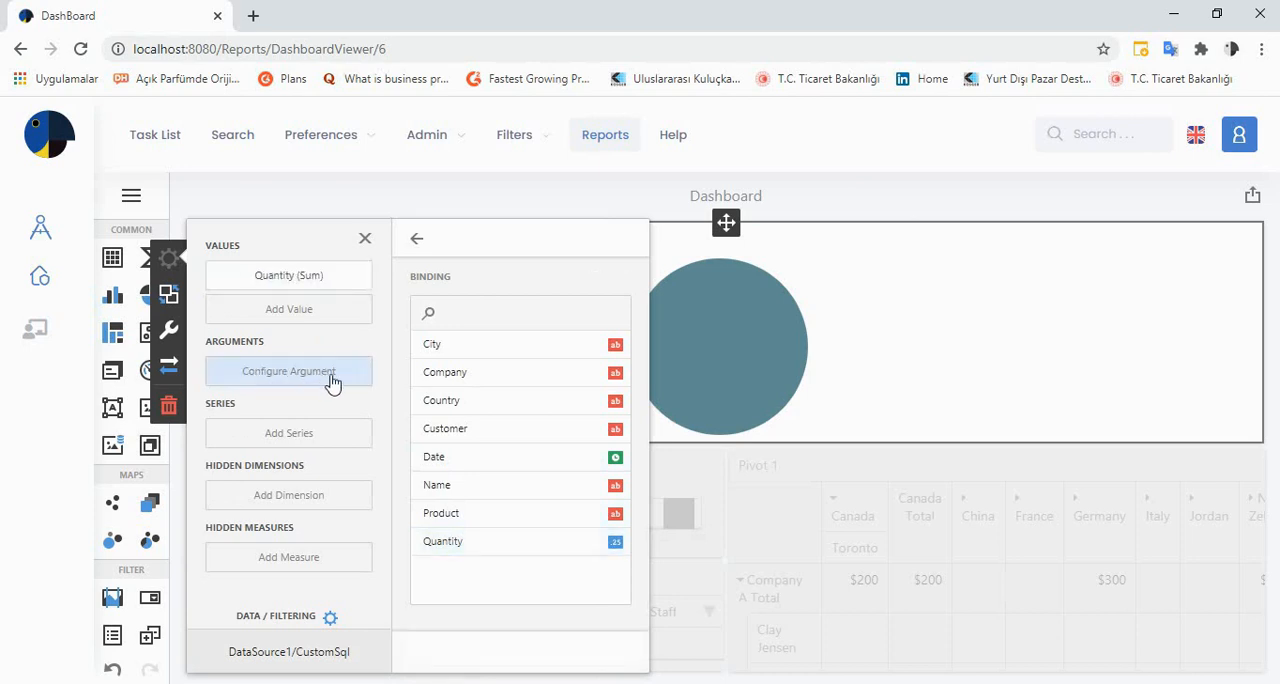
pyautogui.click(446, 403)
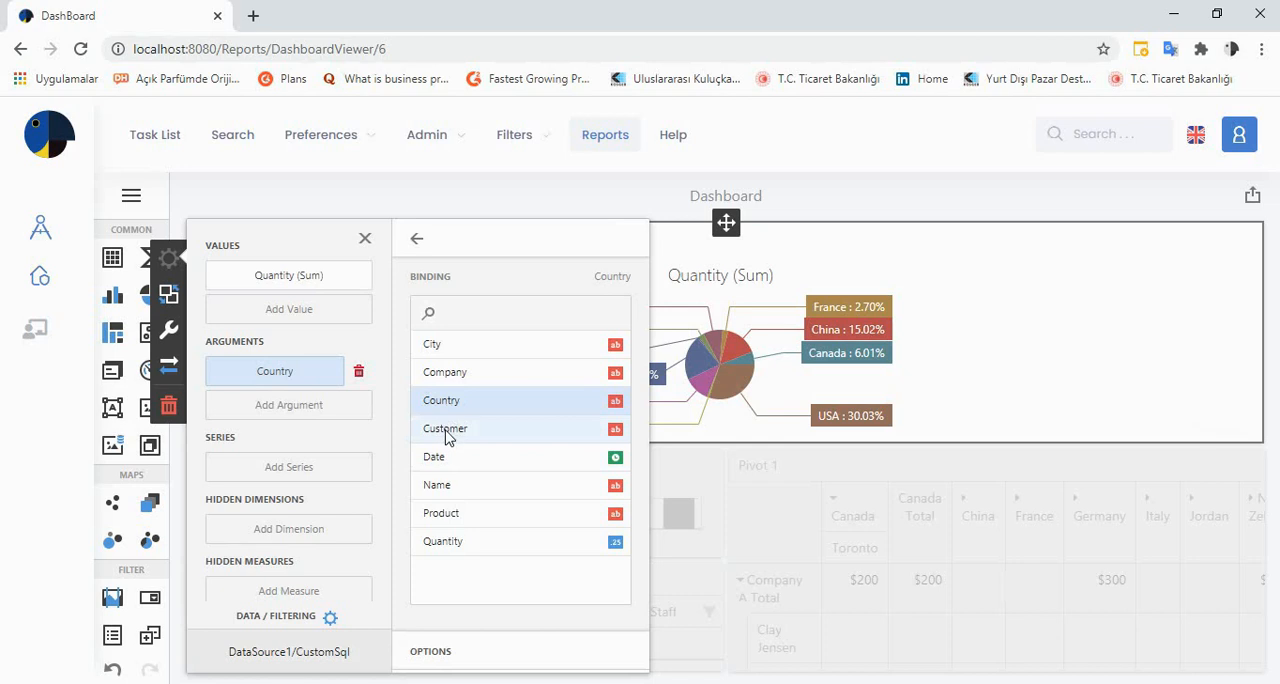
pyautogui.click(445, 437)
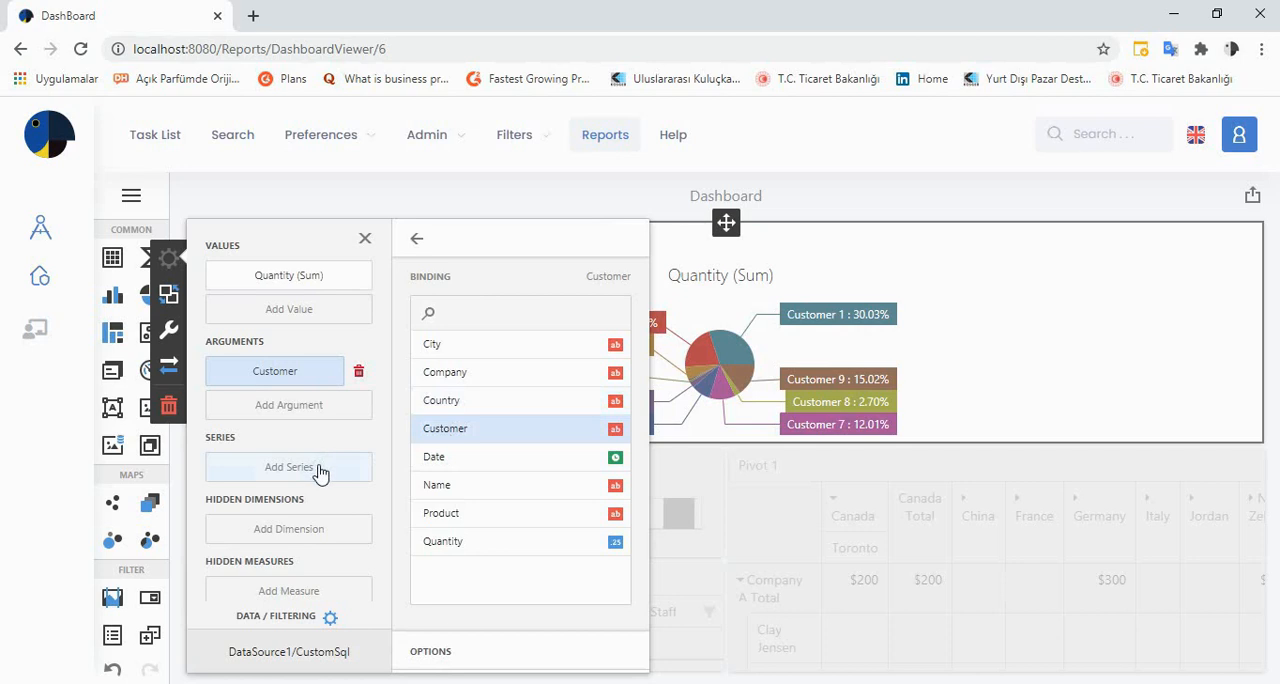
pyautogui.click(445, 405)
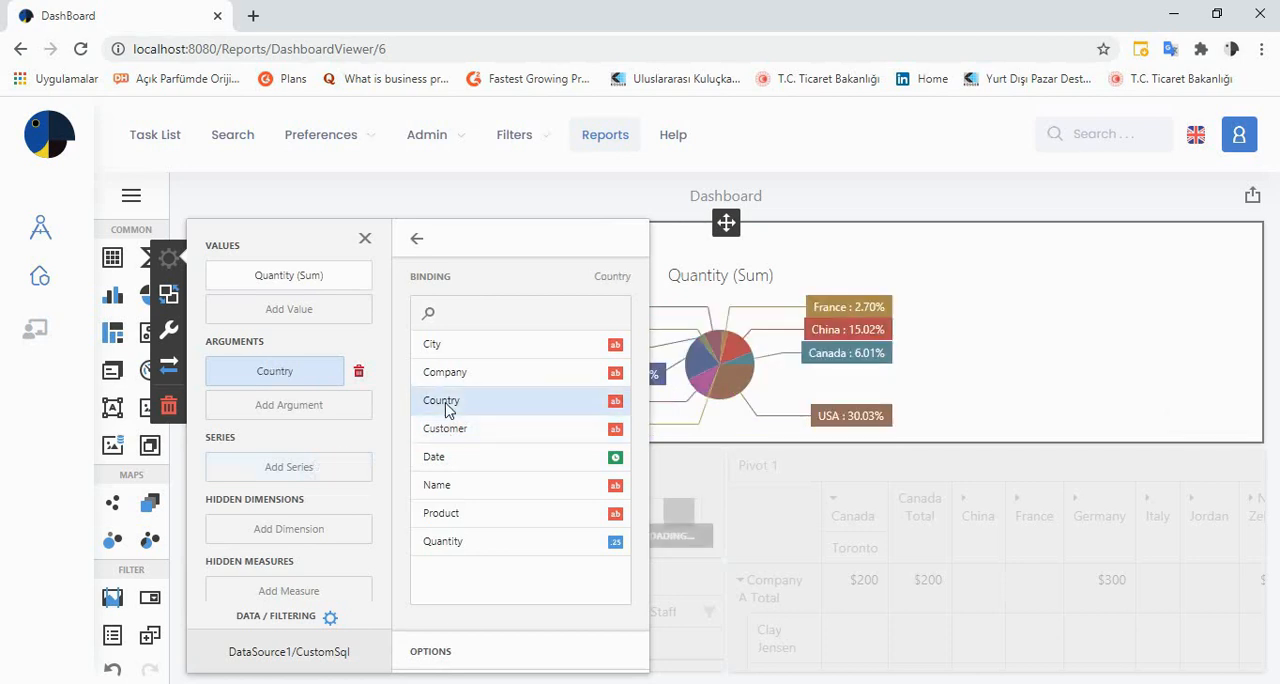
# Try Country and Company as the pie's series, check the slices of the per-company pies, and remove the series
pyautogui.click(300, 476)
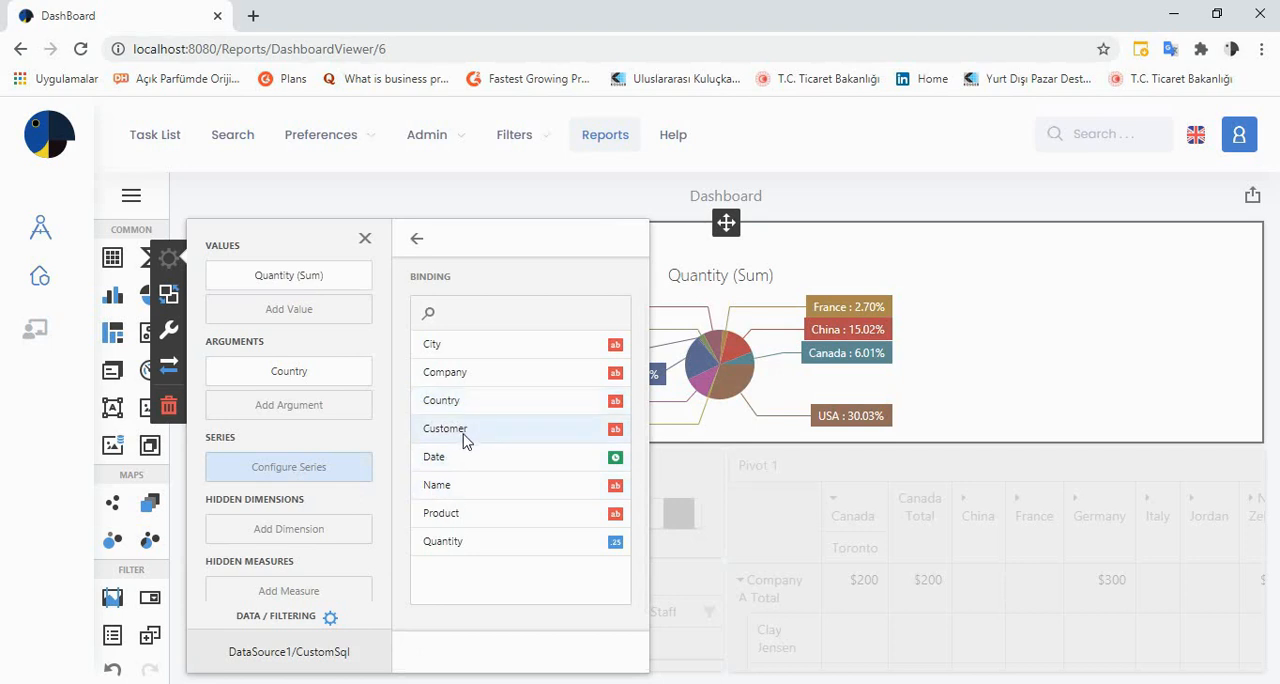
pyautogui.click(463, 402)
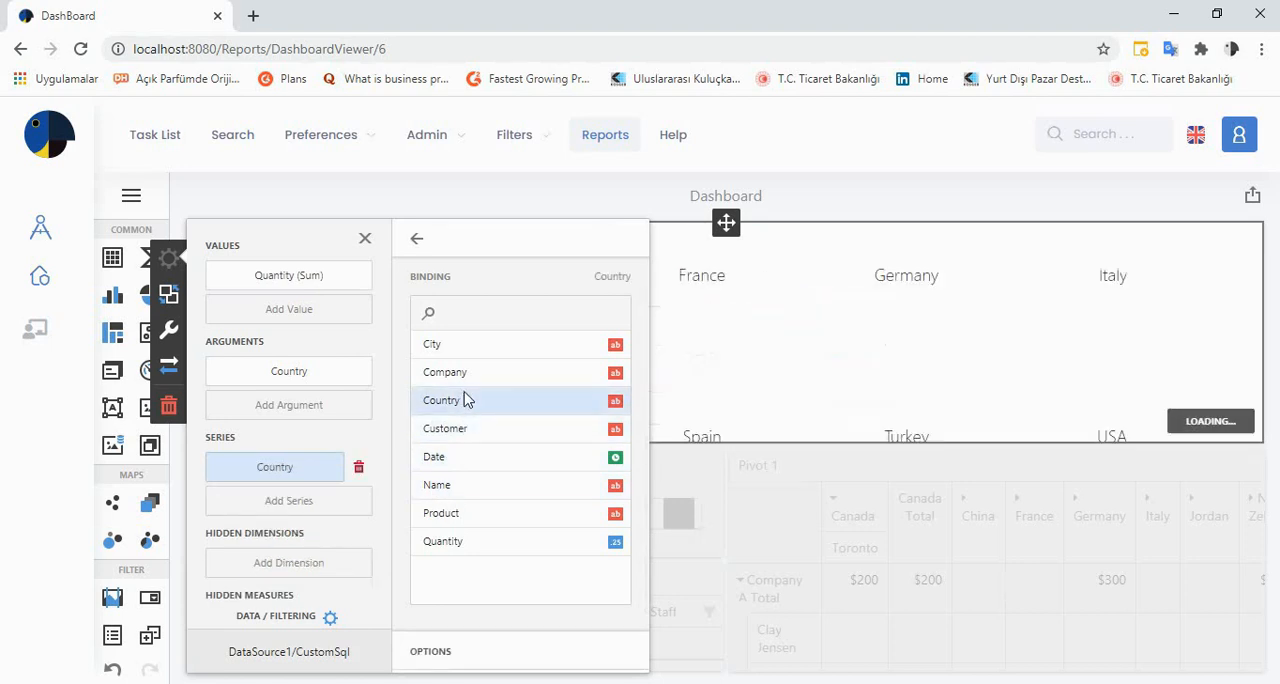
pyautogui.click(466, 380)
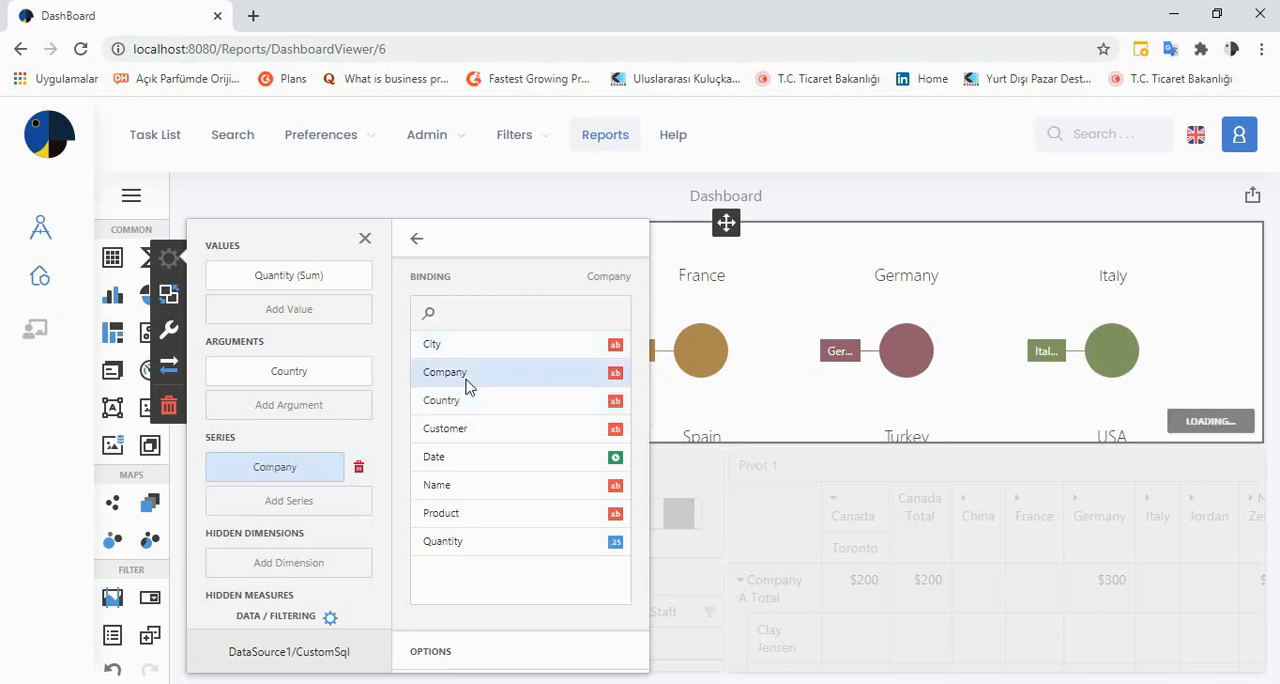
pyautogui.click(417, 240)
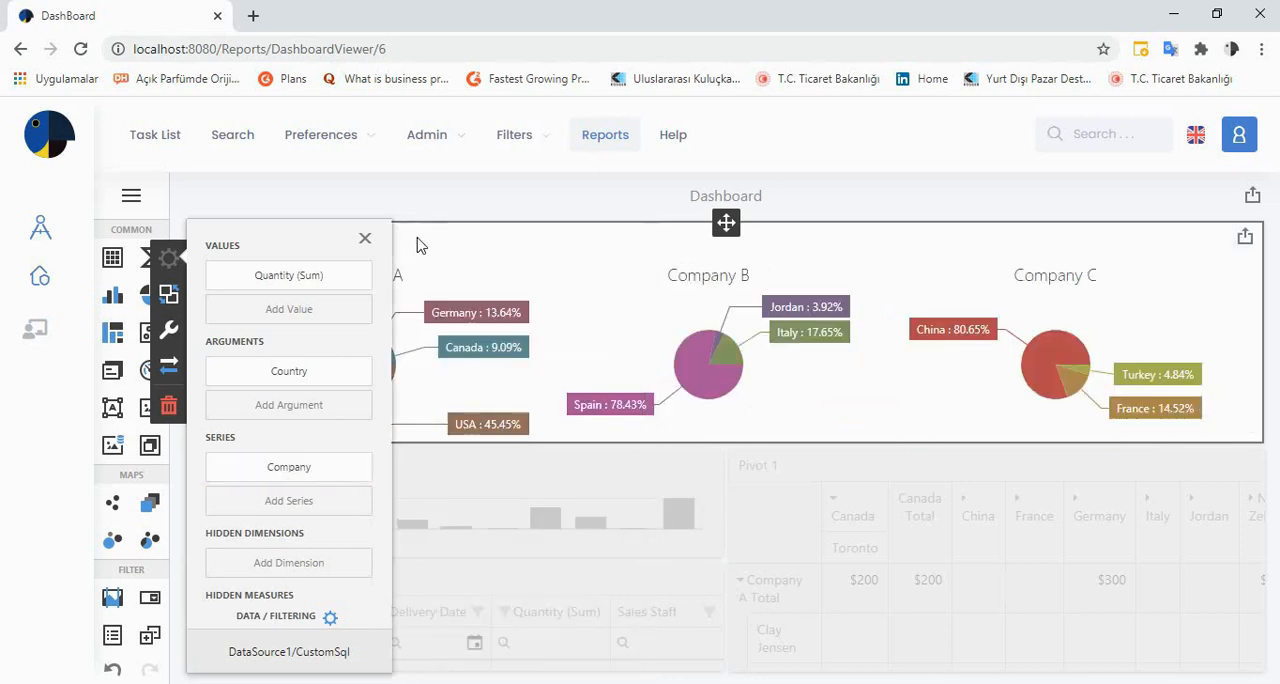
pyautogui.click(364, 242)
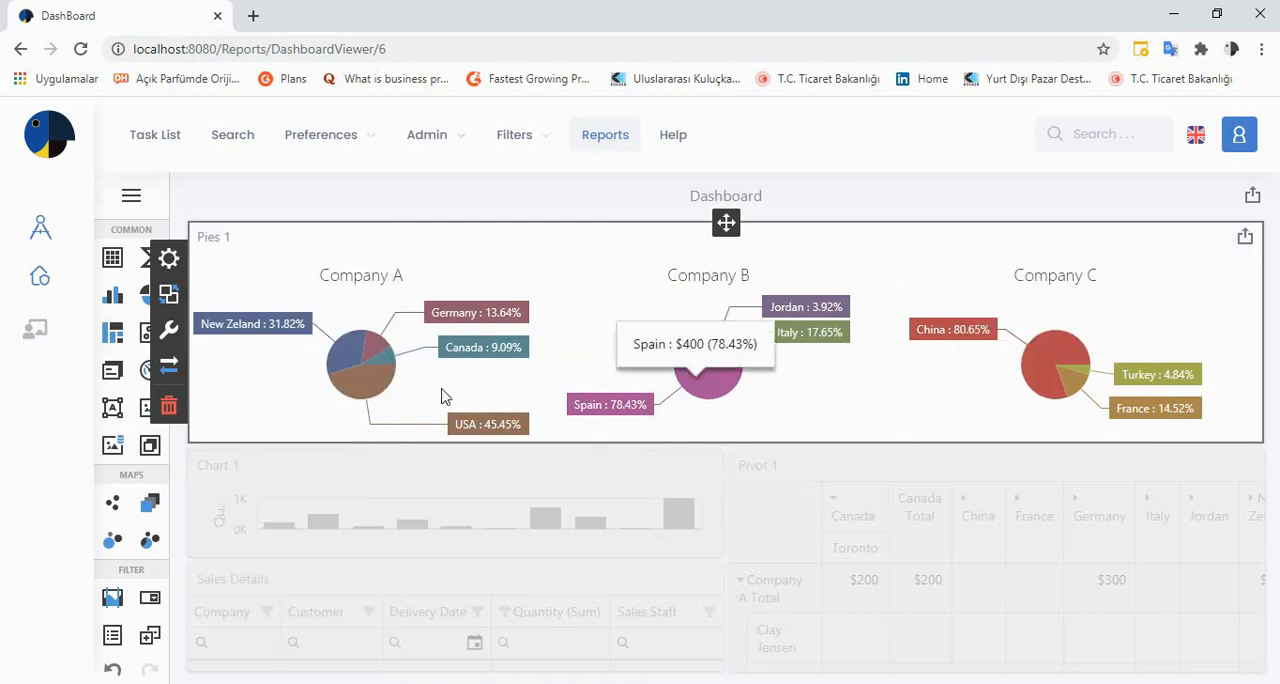
pyautogui.moveTo(840, 340)
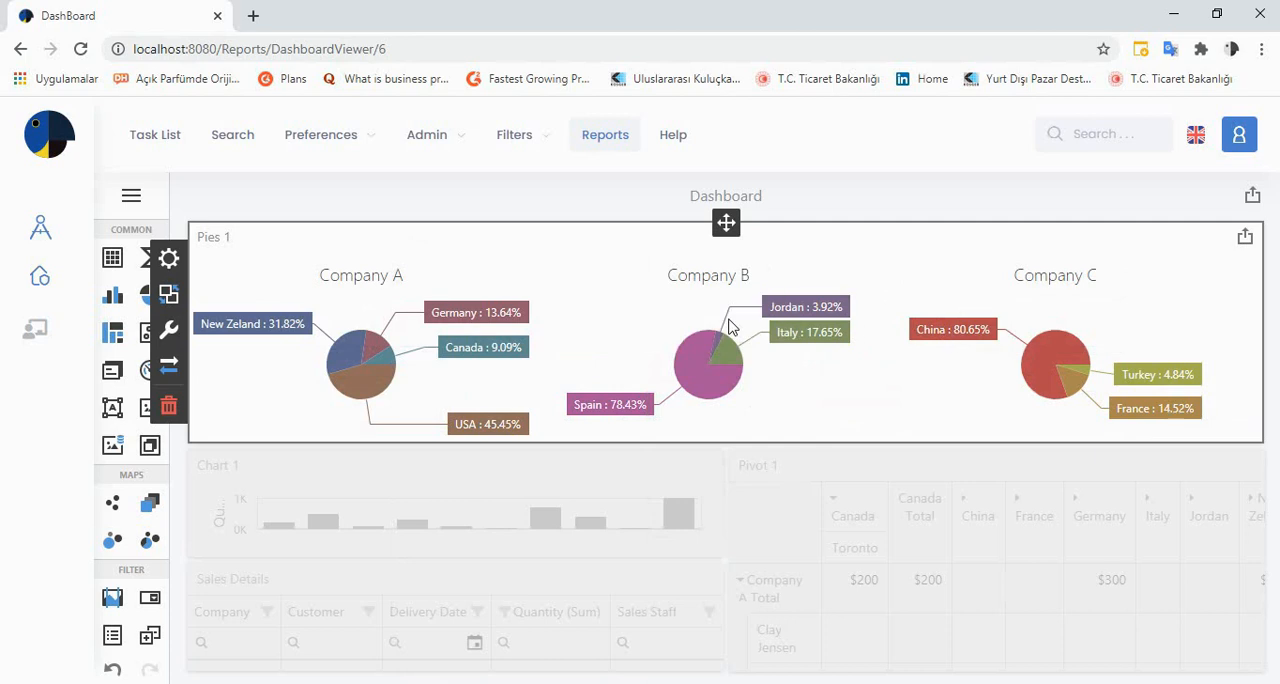
pyautogui.click(169, 260)
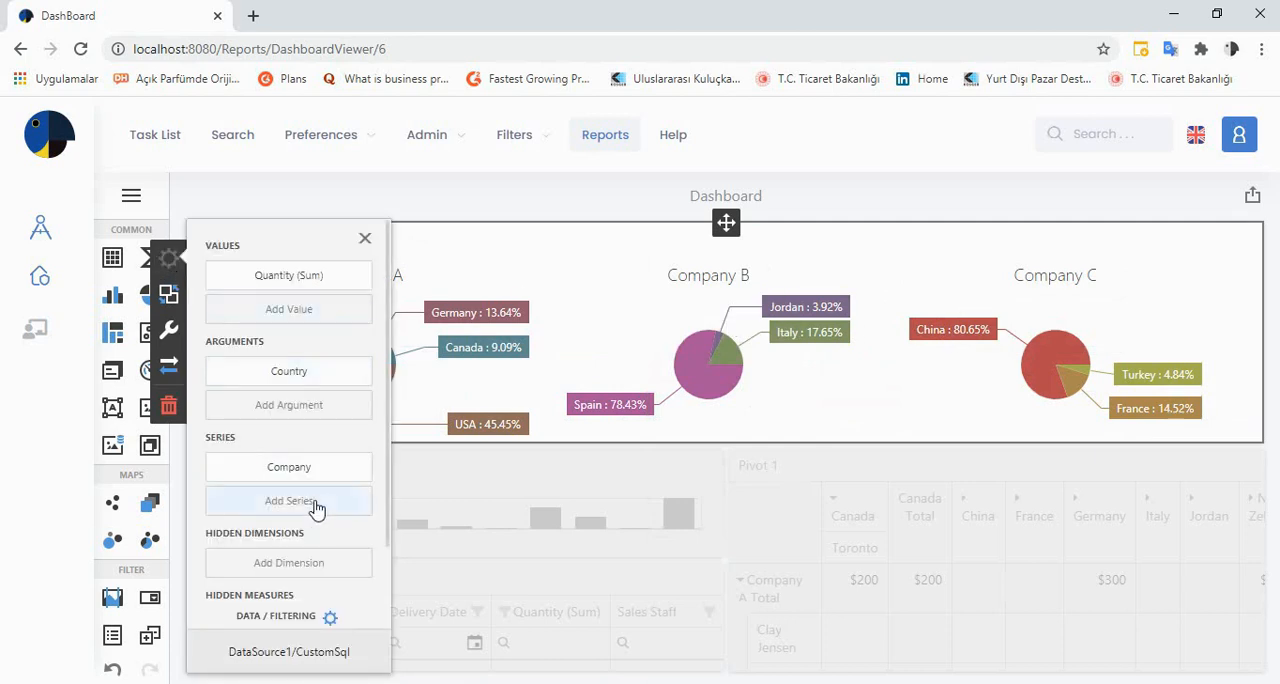
pyautogui.click(314, 472)
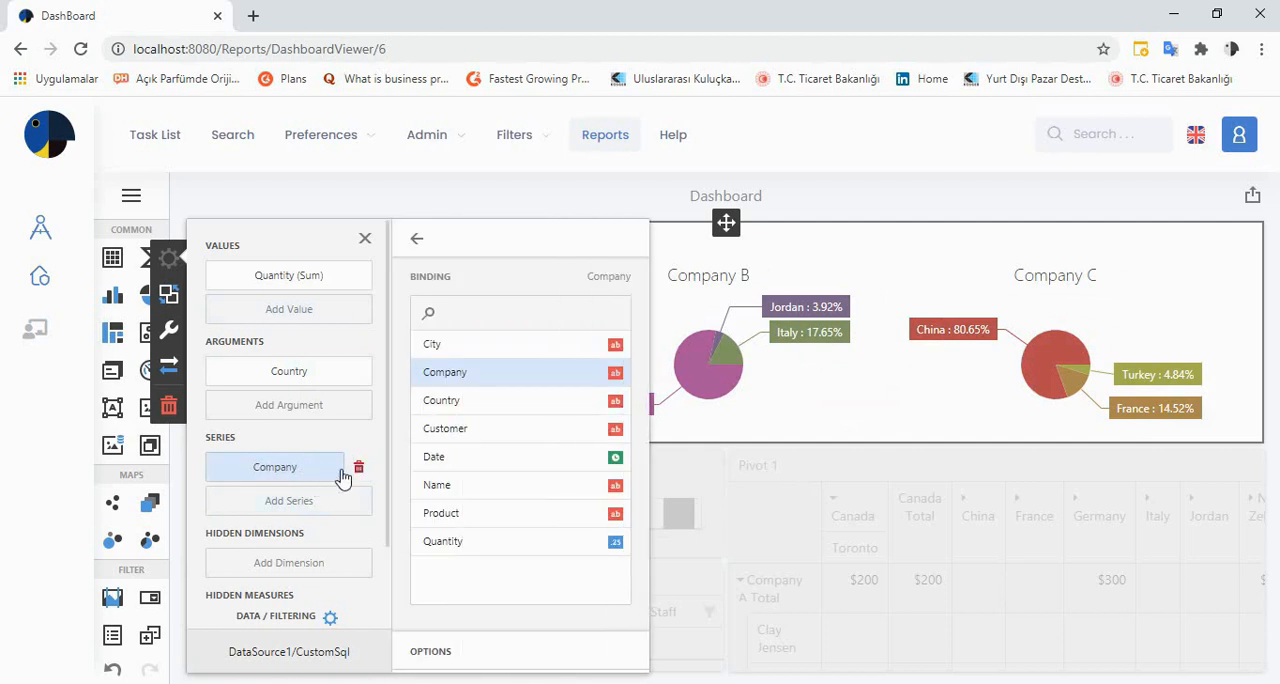
pyautogui.click(358, 469)
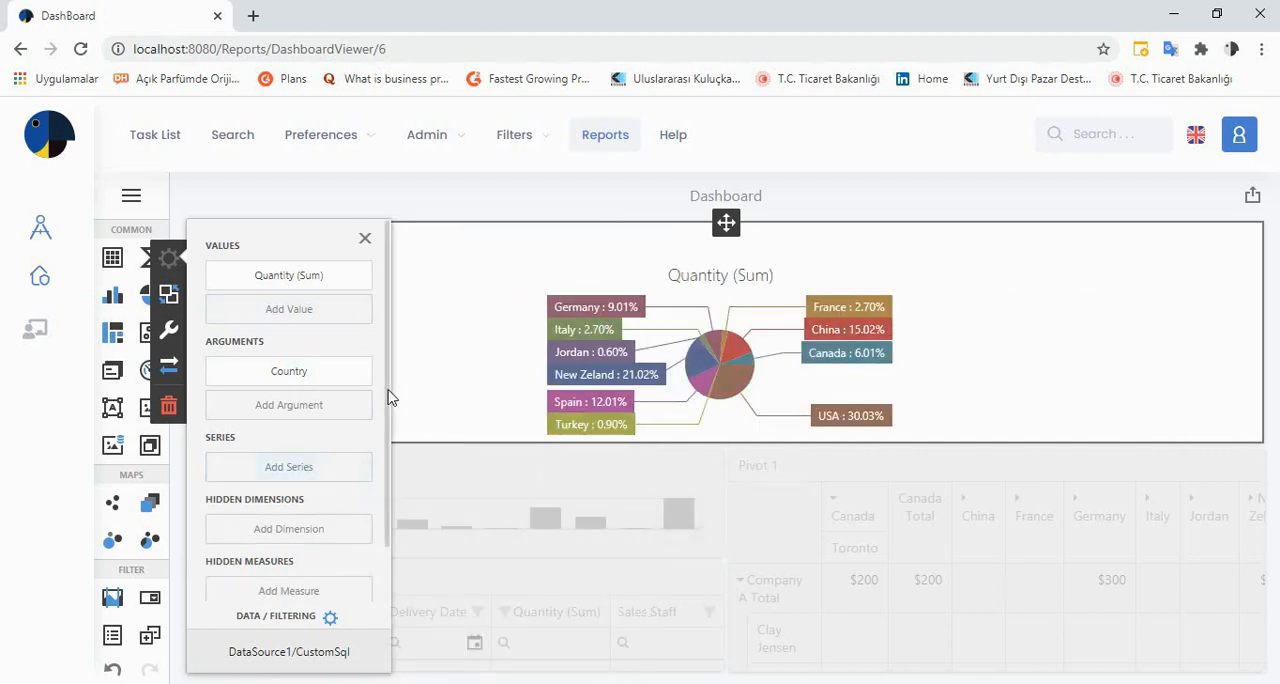
# View the pie's data source and filtering settings, close its bindings, and check the USA and France shares
pyautogui.scroll(-1, 390, 440)
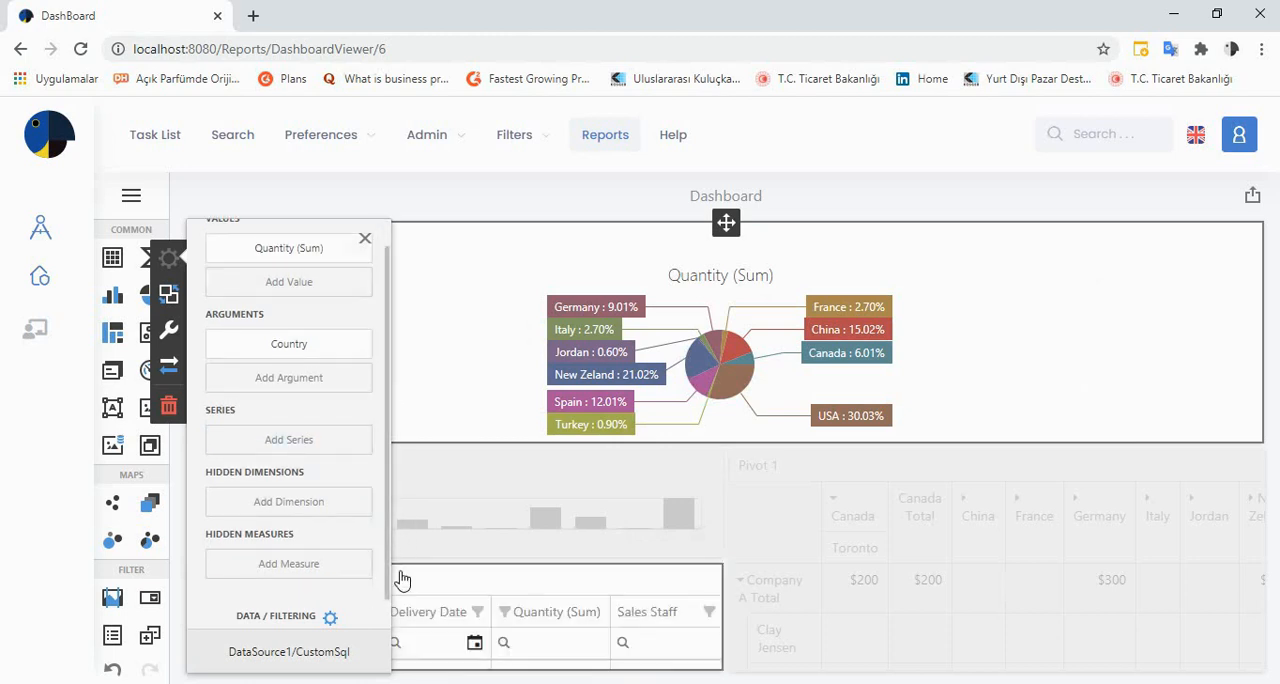
pyautogui.click(290, 655)
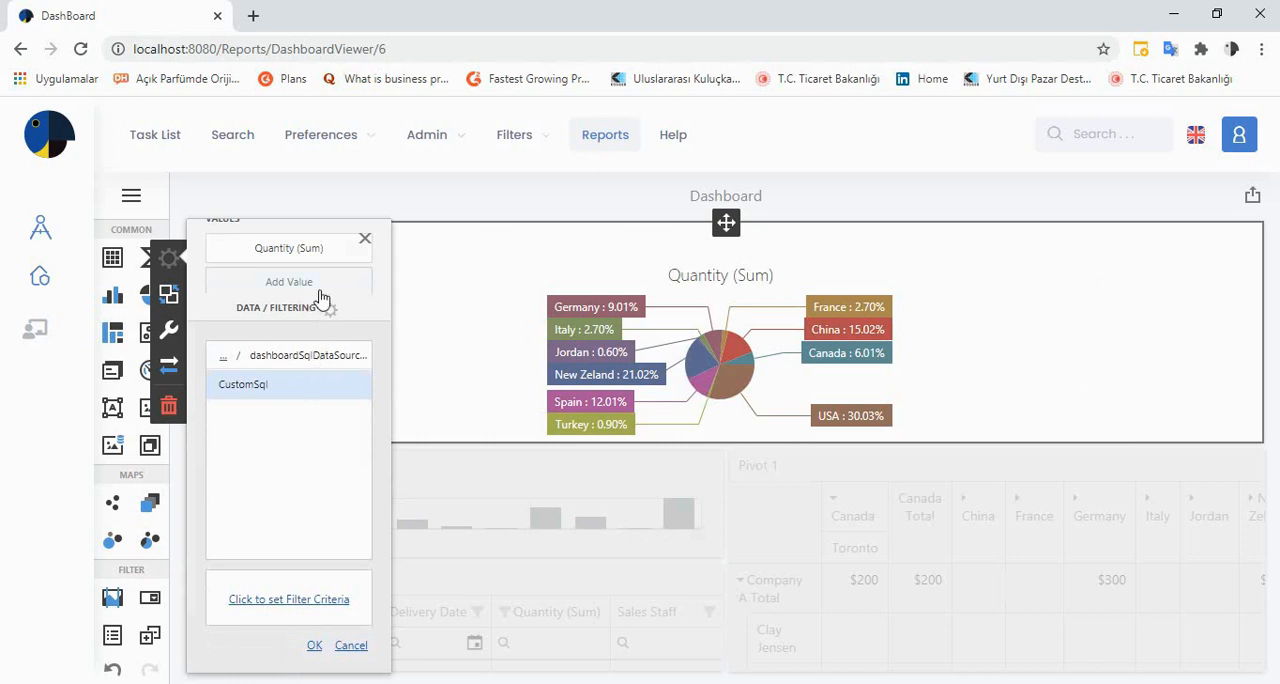
pyautogui.click(361, 243)
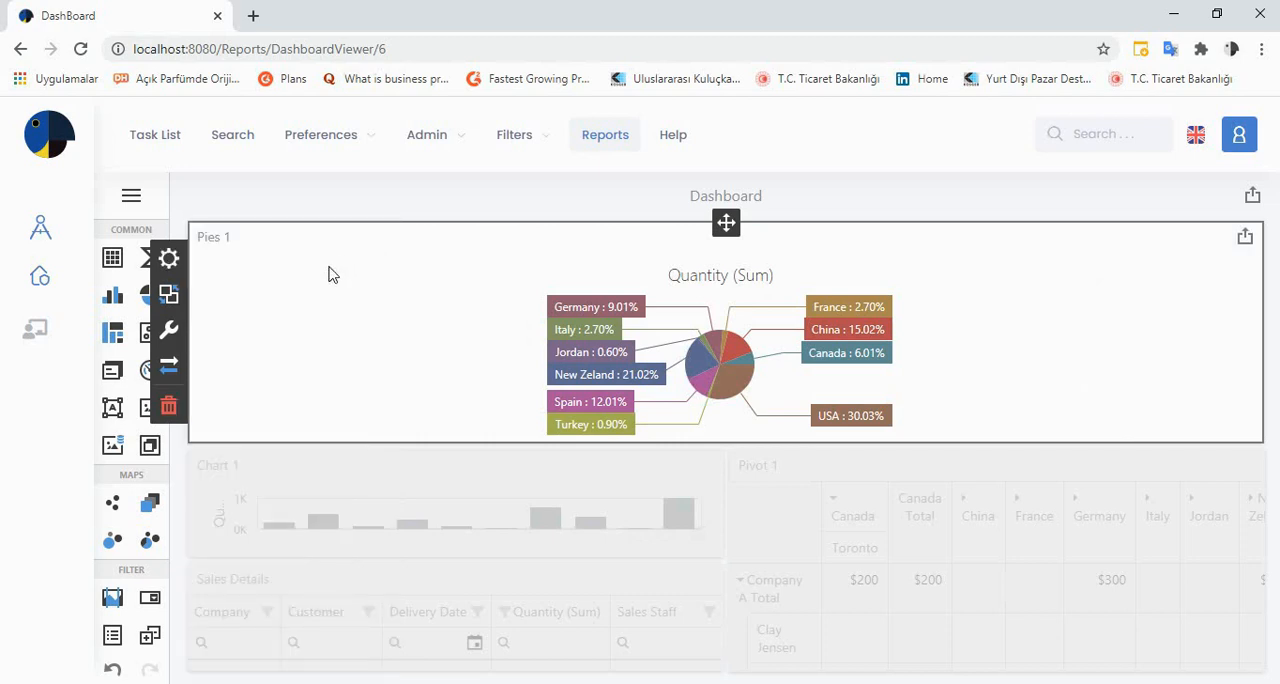
pyautogui.moveTo(731, 390)
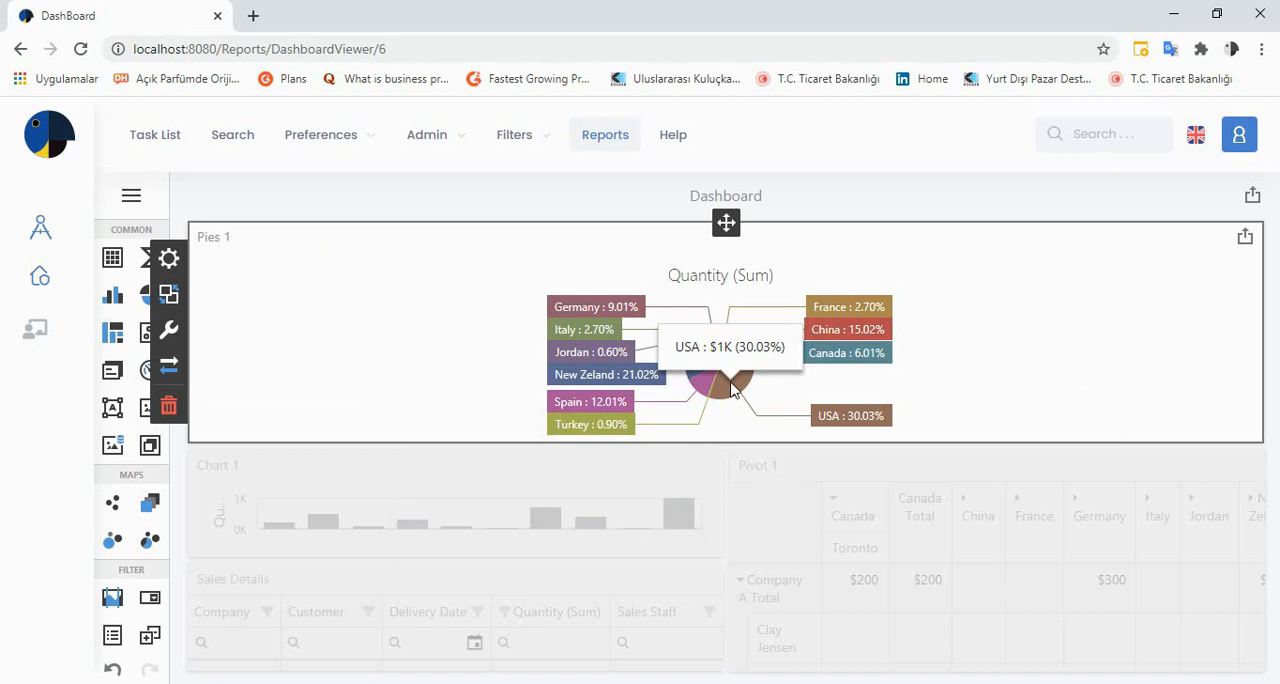
pyautogui.moveTo(829, 311)
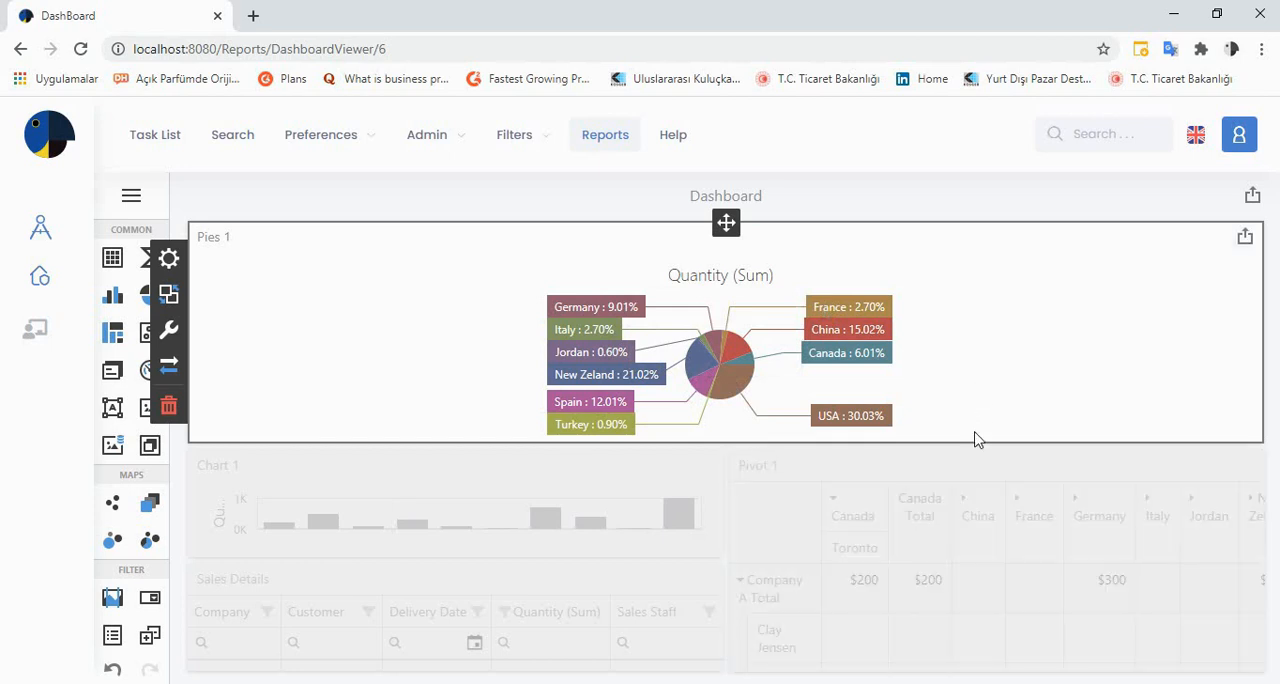
# Move the pie item directly below the pivot, beside the Sales Details grid, and deselect it
pyautogui.moveTo(727, 222); pyautogui.dragTo(862, 399)
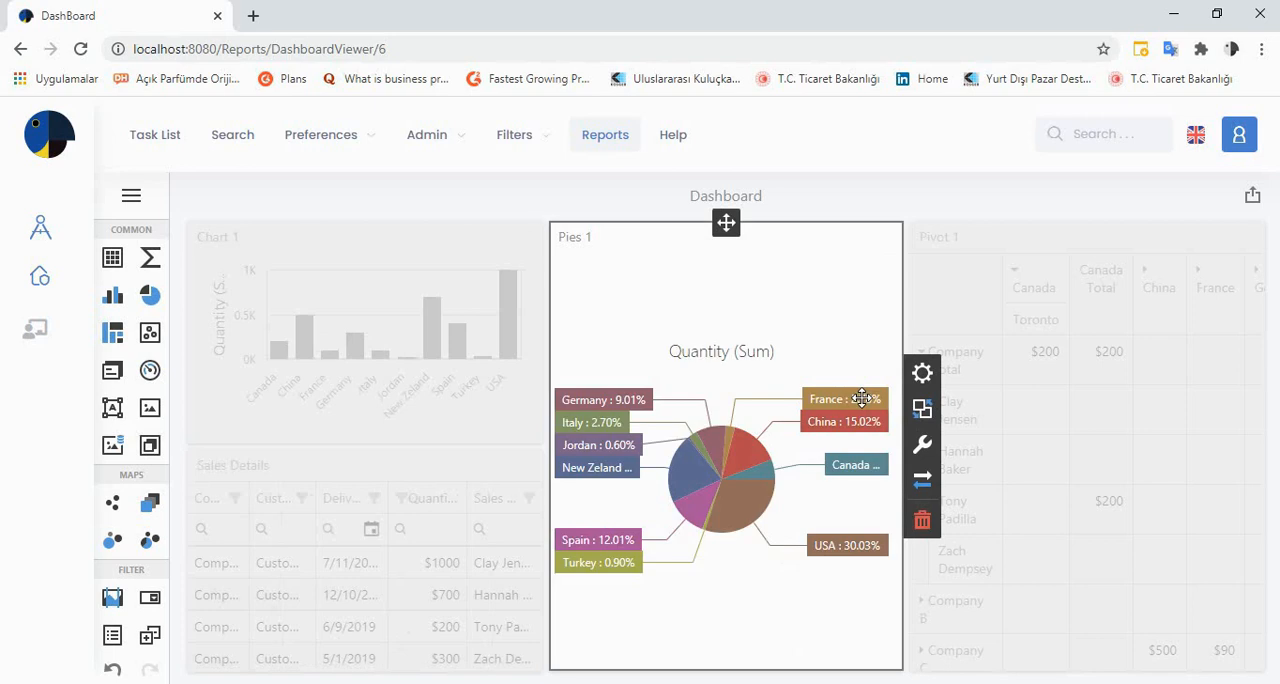
pyautogui.moveTo(727, 222); pyautogui.dragTo(994, 334)
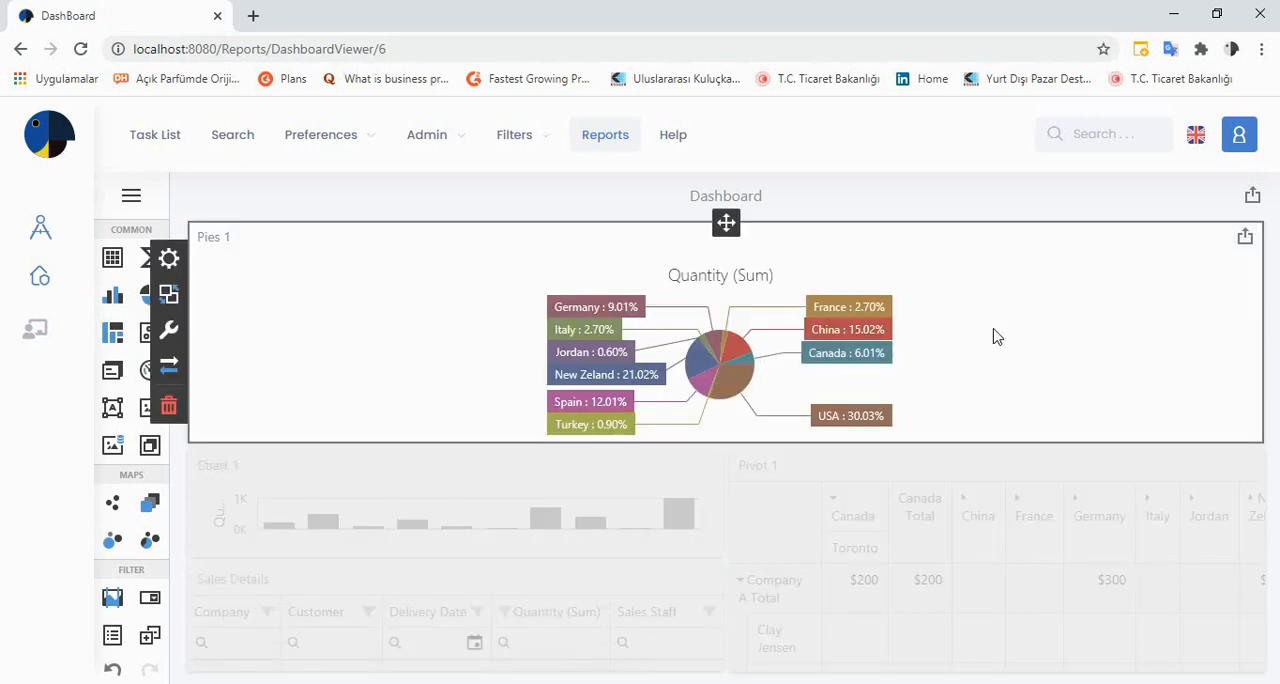
pyautogui.moveTo(727, 222); pyautogui.dragTo(974, 660)
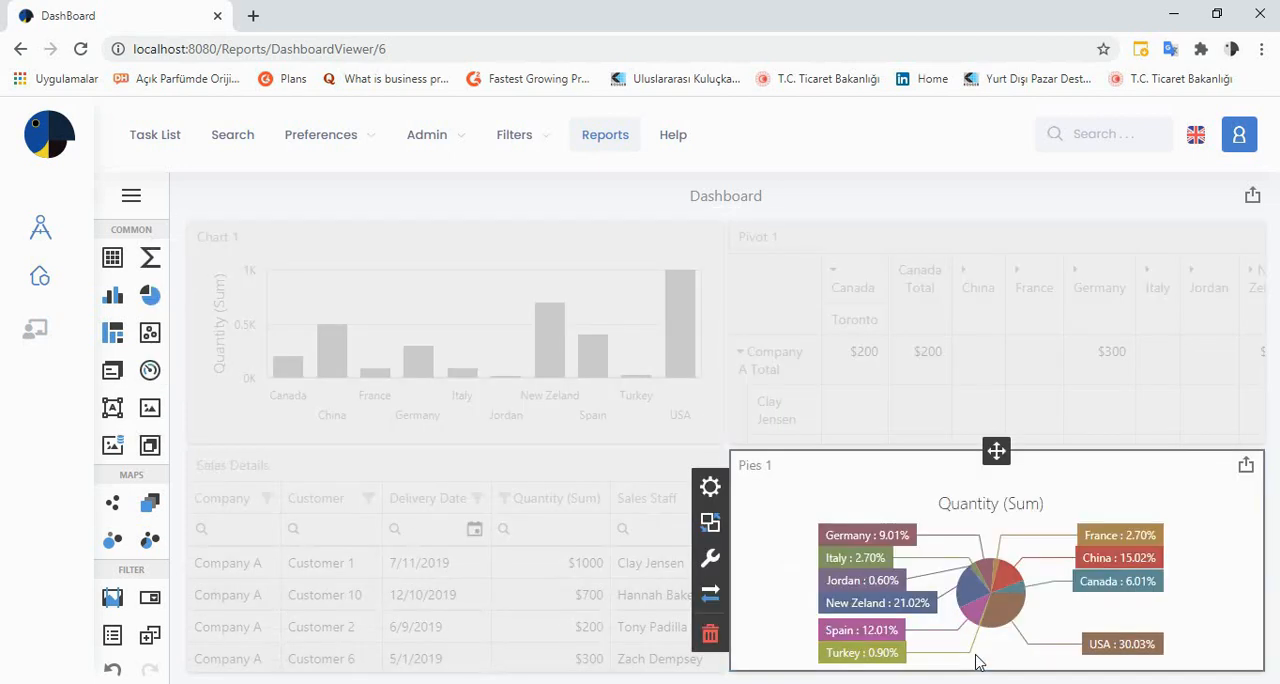
pyautogui.click(787, 194)
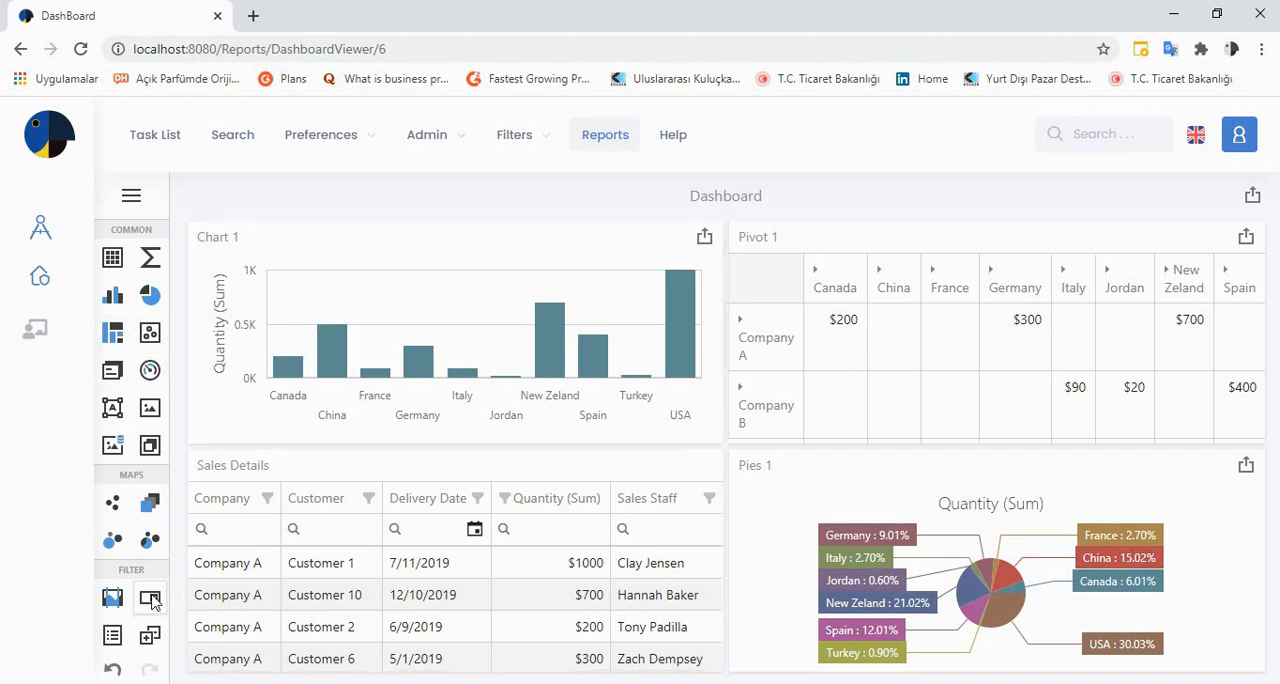
# Place a Combo Box filter above the quantity chart and bind its dimension to Company
pyautogui.moveTo(150, 598); pyautogui.dragTo(276, 249)
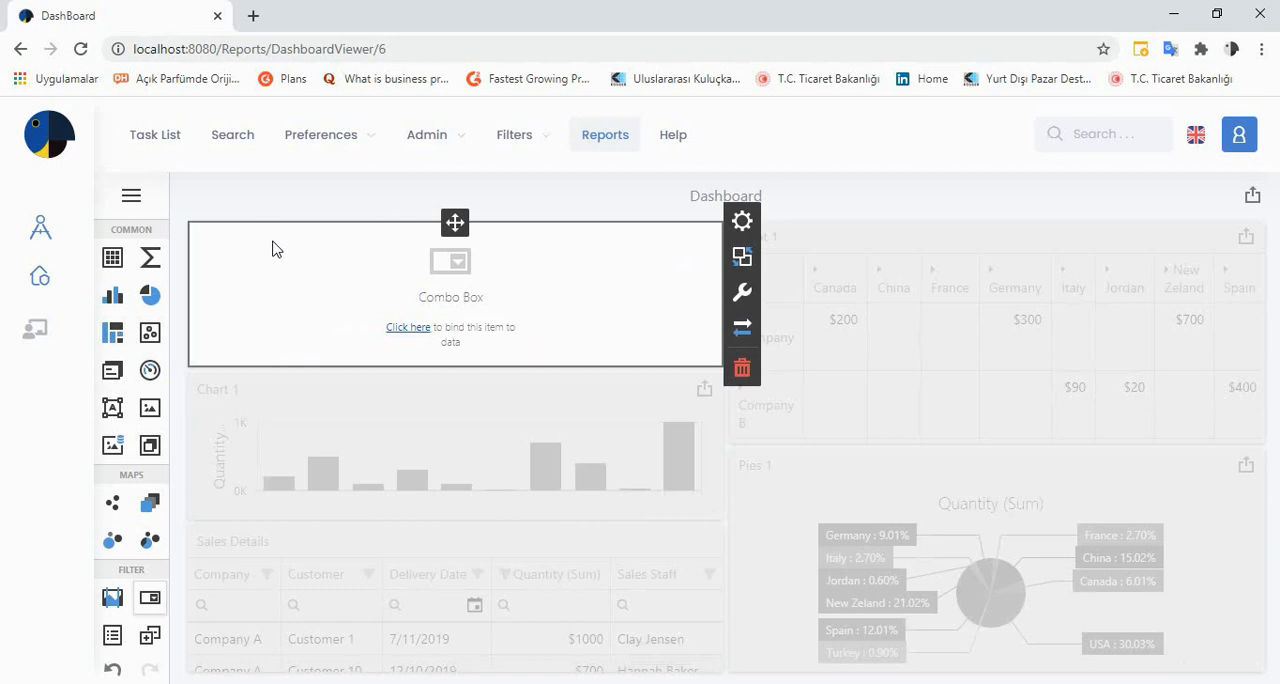
pyautogui.click(742, 221)
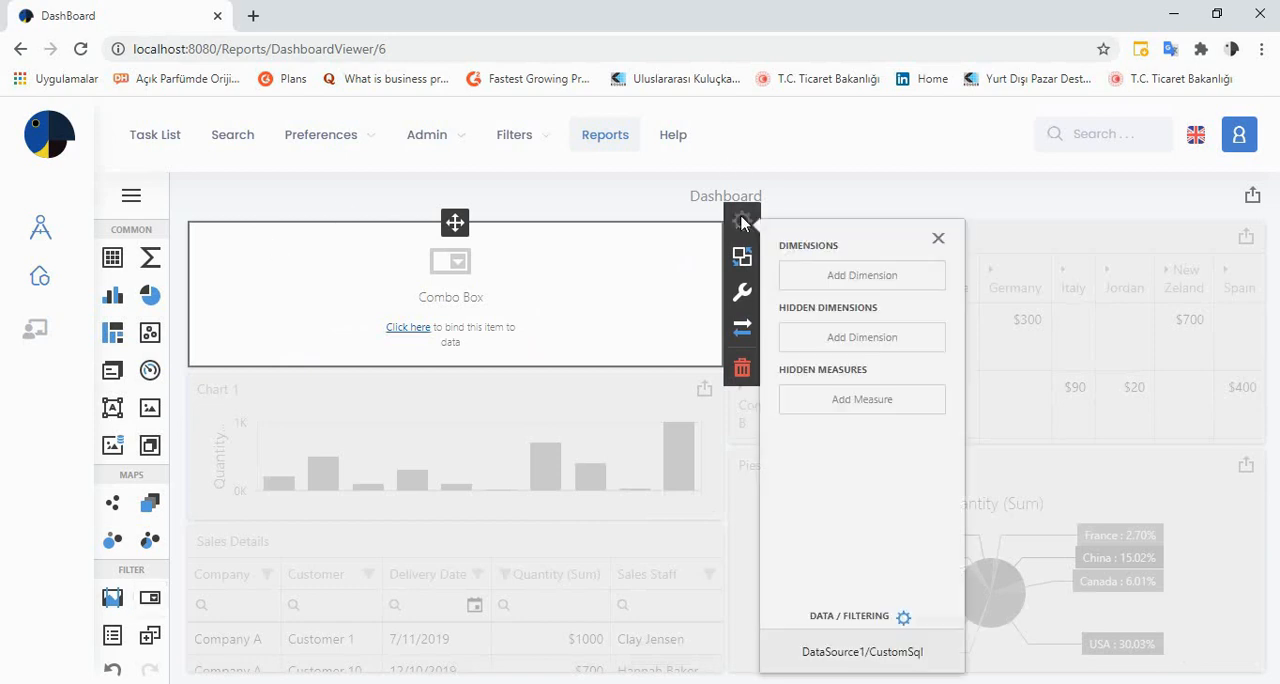
pyautogui.click(806, 280)
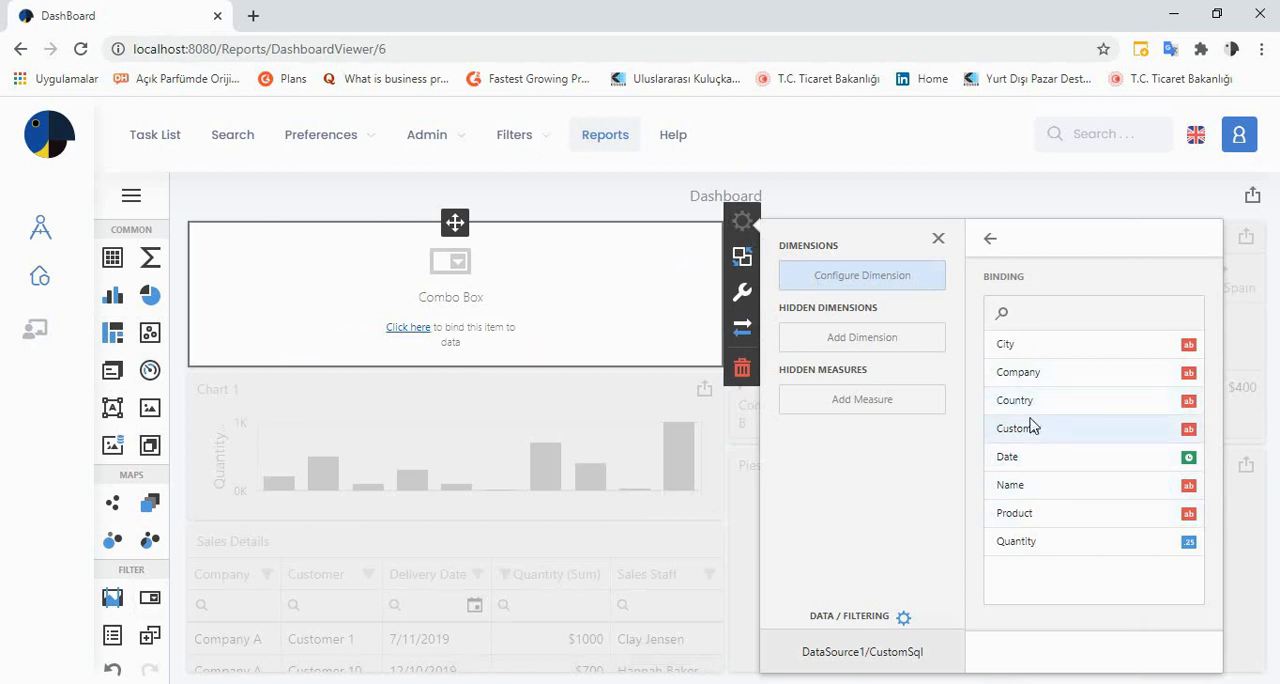
pyautogui.click(1054, 374)
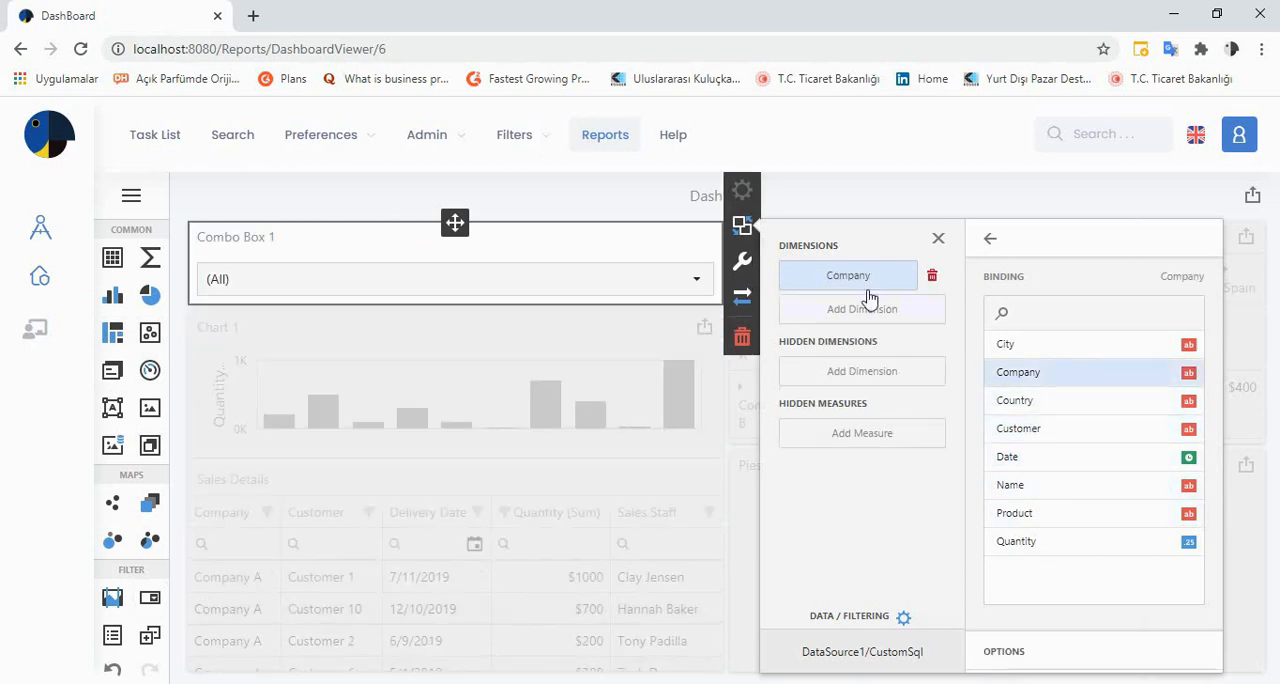
# Set the combo box filter's caption to Company Name, enable its search, and close its options
pyautogui.click(740, 263)
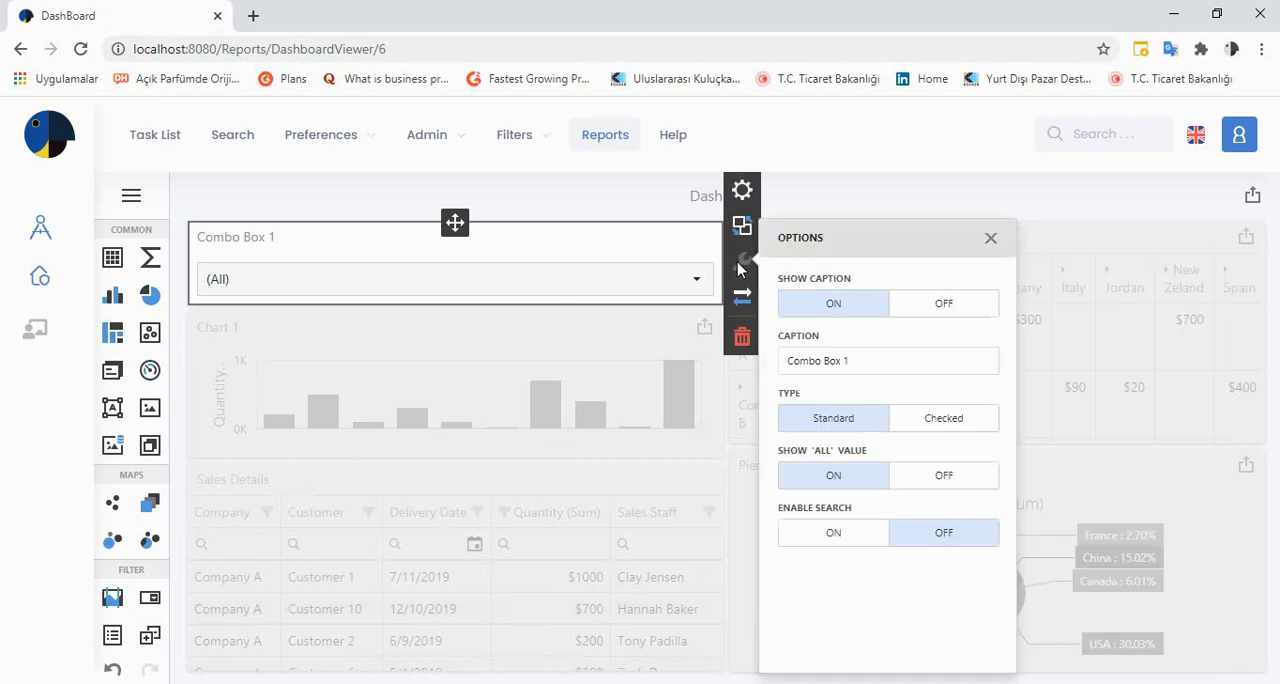
pyautogui.click(863, 361)
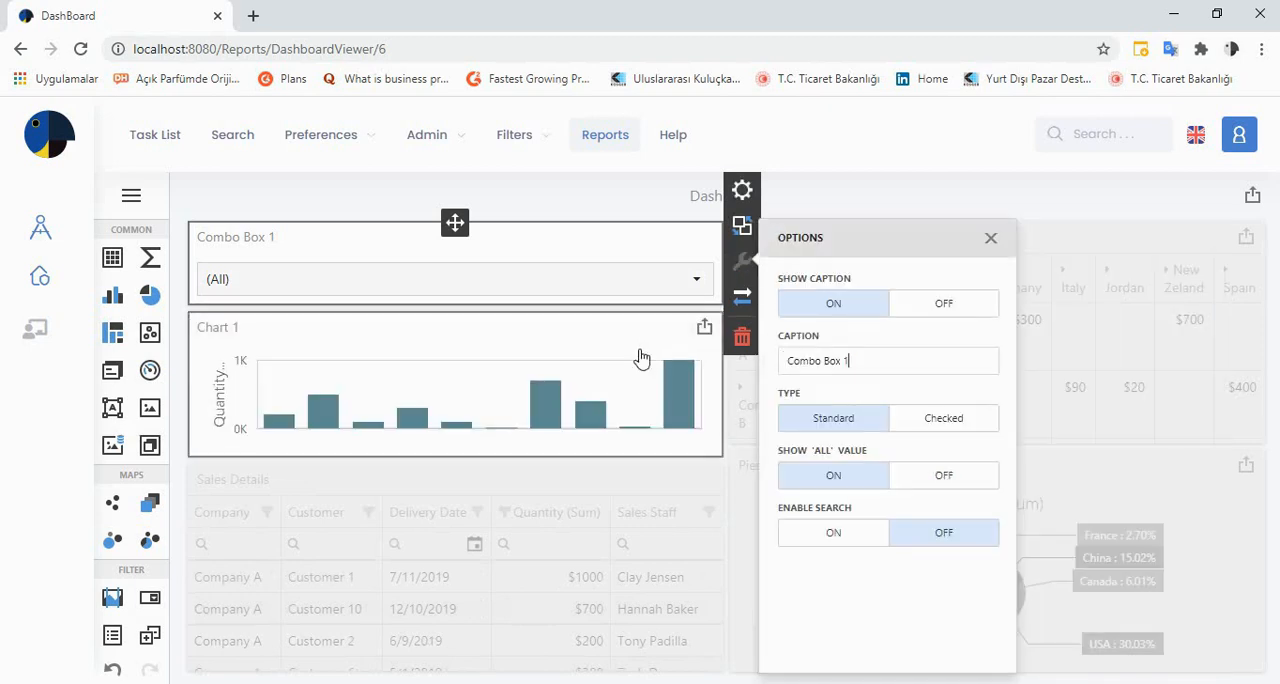
pyautogui.moveTo(850, 361); pyautogui.dragTo(748, 370)
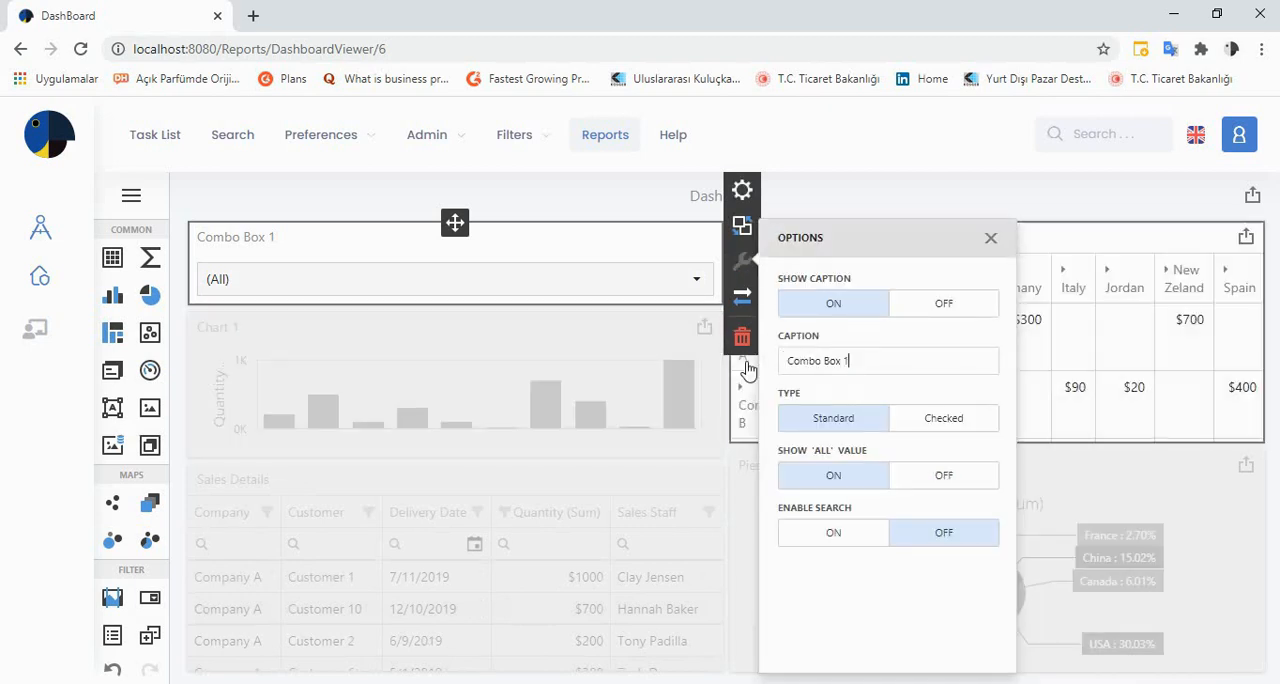
pyautogui.press('BackSpace')
pyautogui.press('BackSpace')
pyautogui.press('BackSpace')
pyautogui.press('BackSpace')
pyautogui.press('BackSpace')
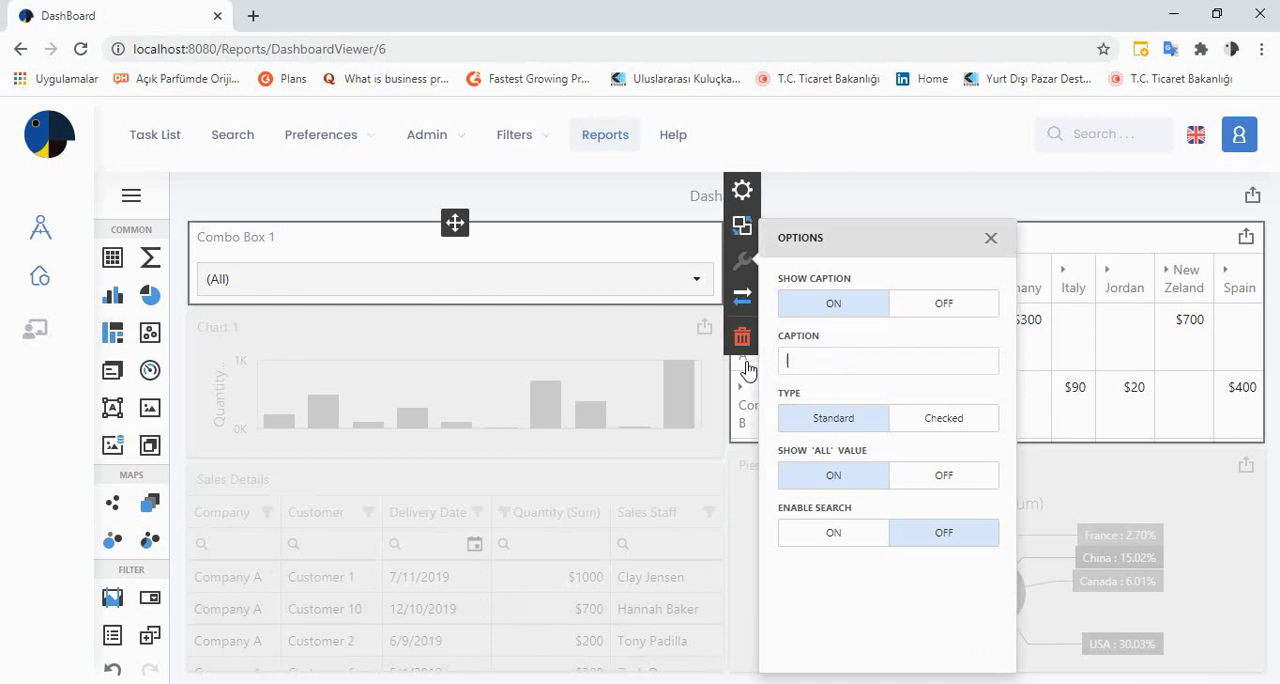
pyautogui.write('Company Name')
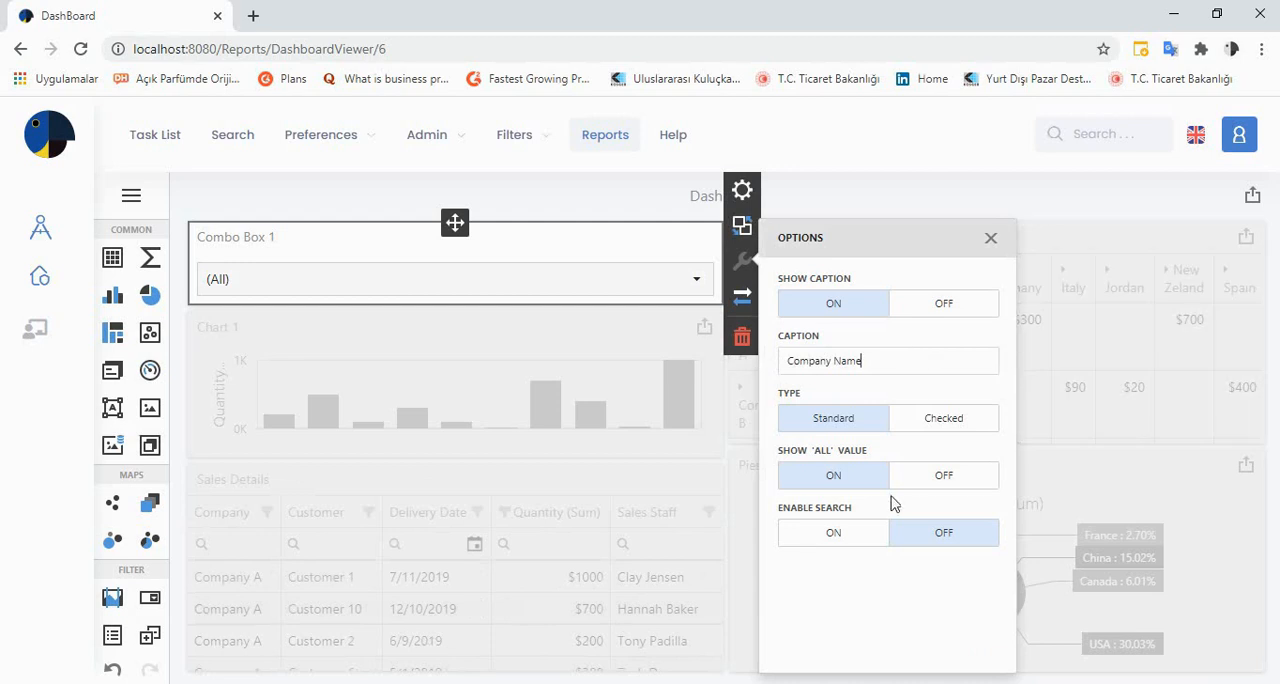
pyautogui.click(848, 546)
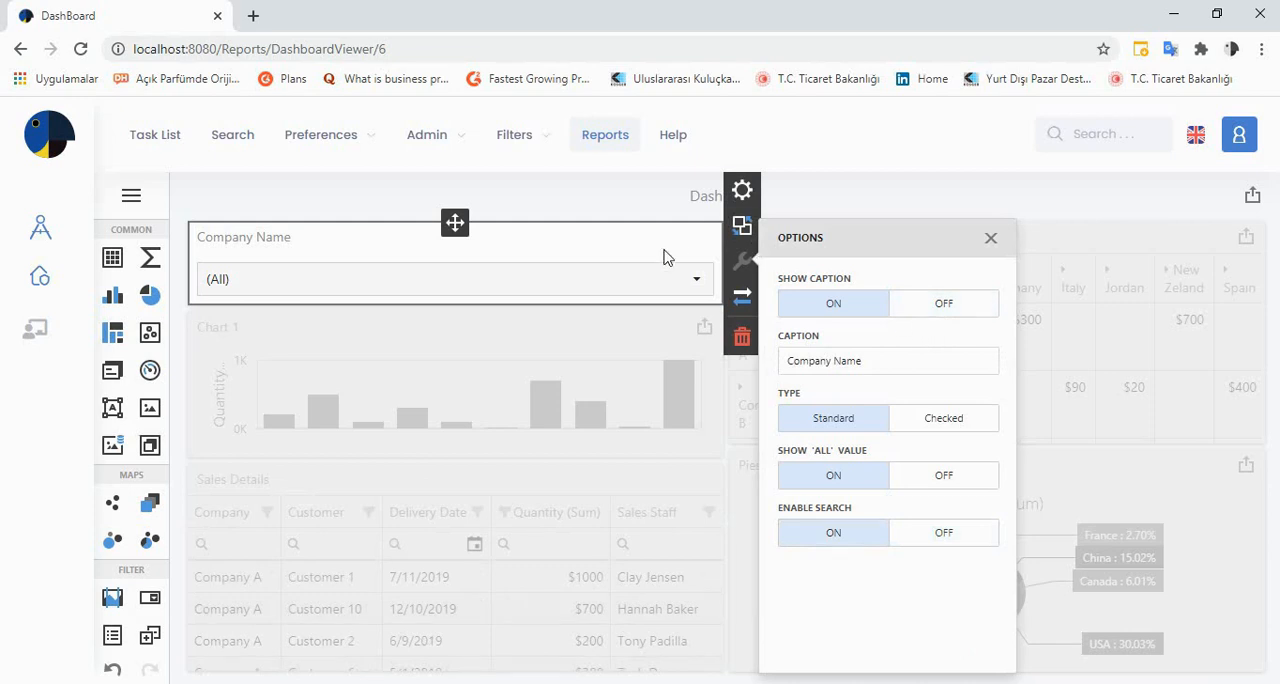
pyautogui.click(697, 281)
pyautogui.click(699, 287)
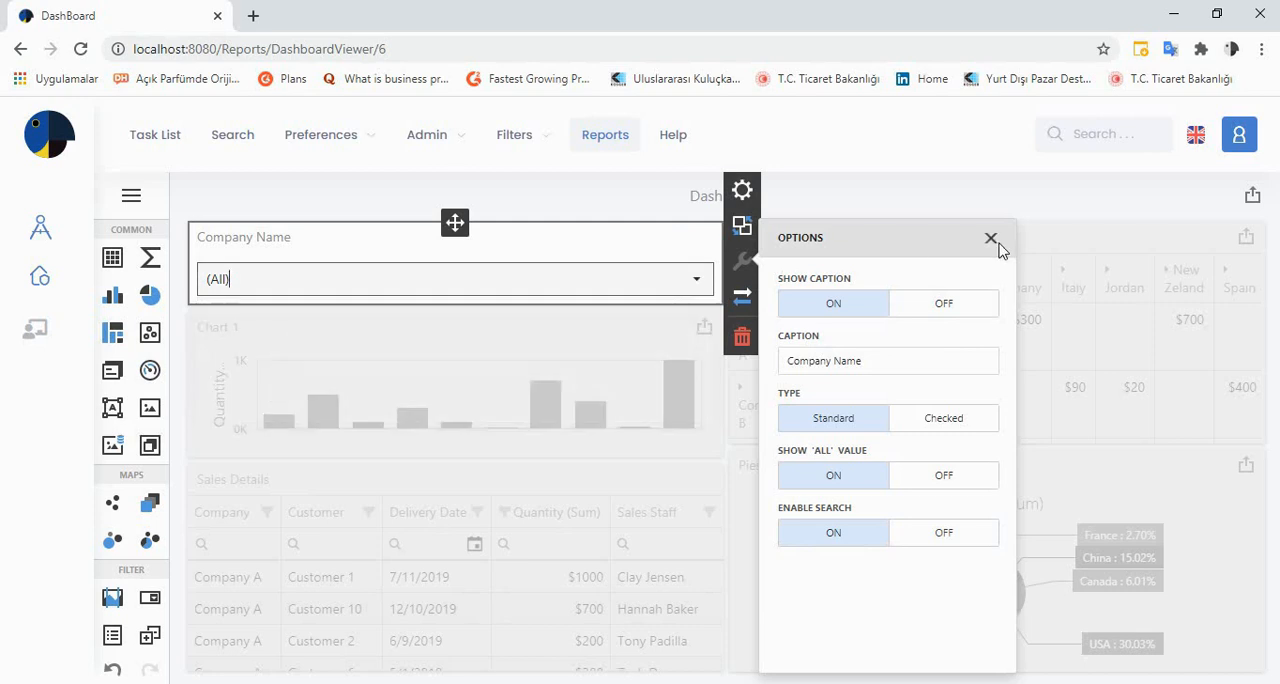
pyautogui.click(992, 240)
# Test the company filter with Company A, Company B and Company C in turn, and reset it to (All)
pyautogui.click(681, 286)
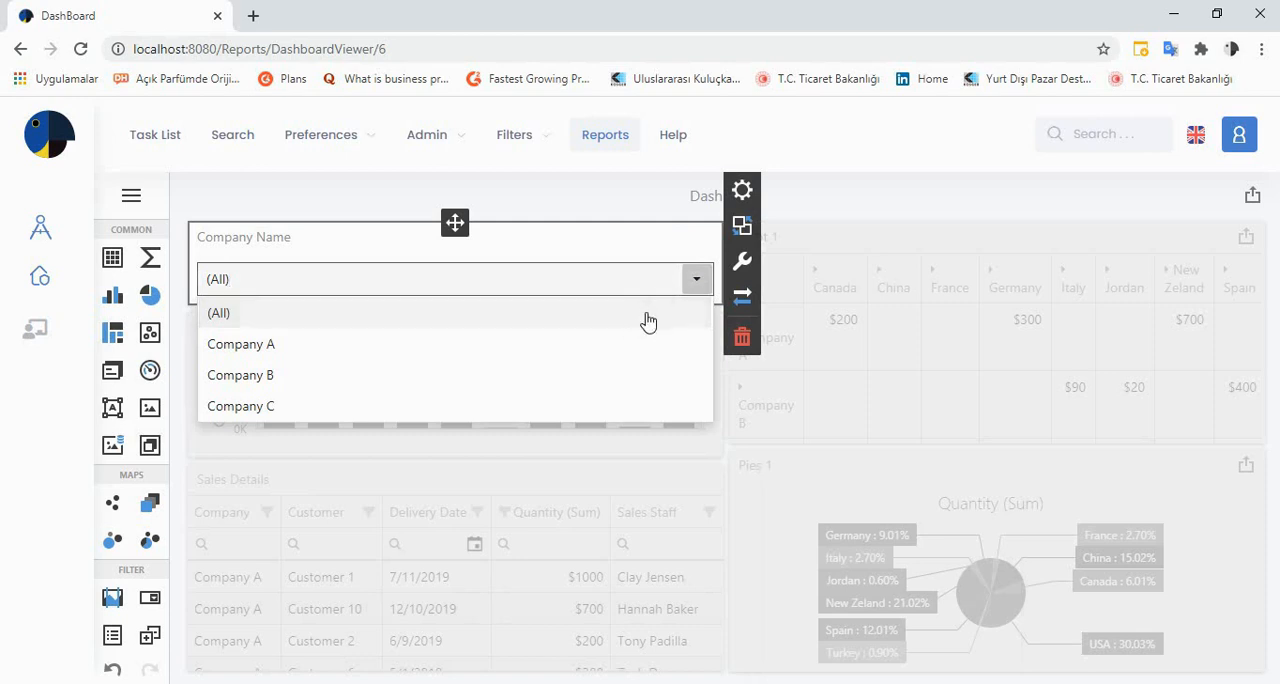
pyautogui.click(601, 347)
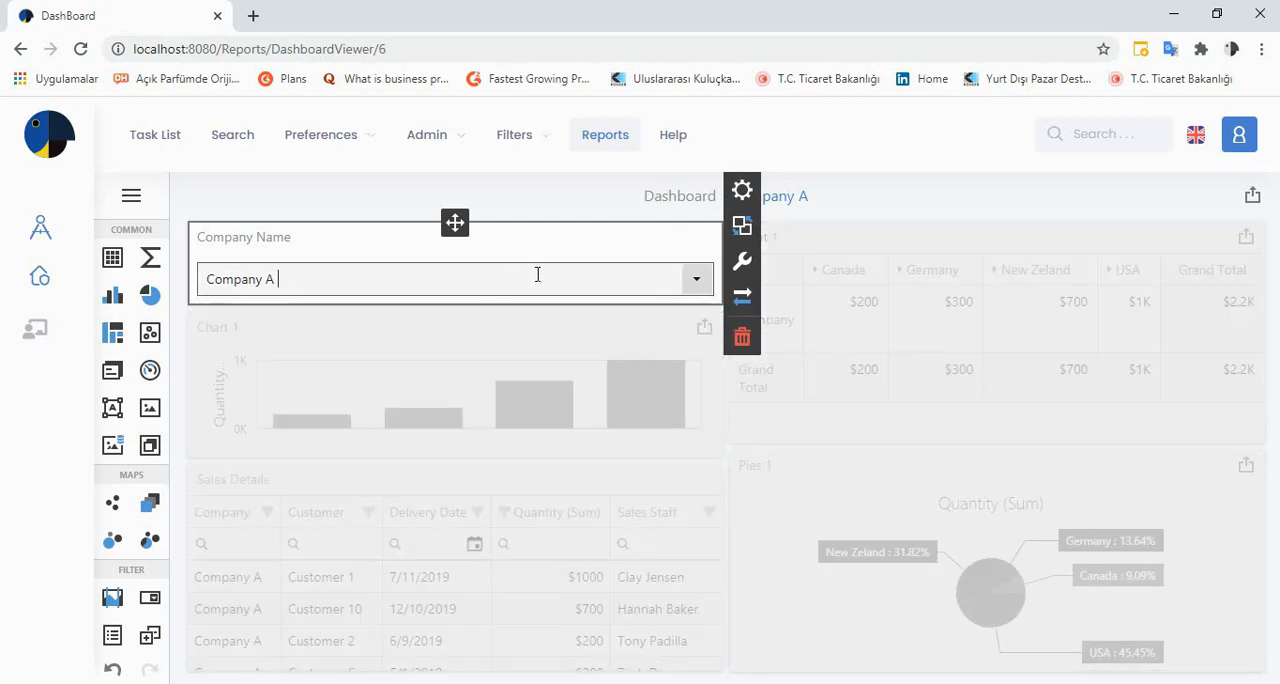
pyautogui.click(695, 283)
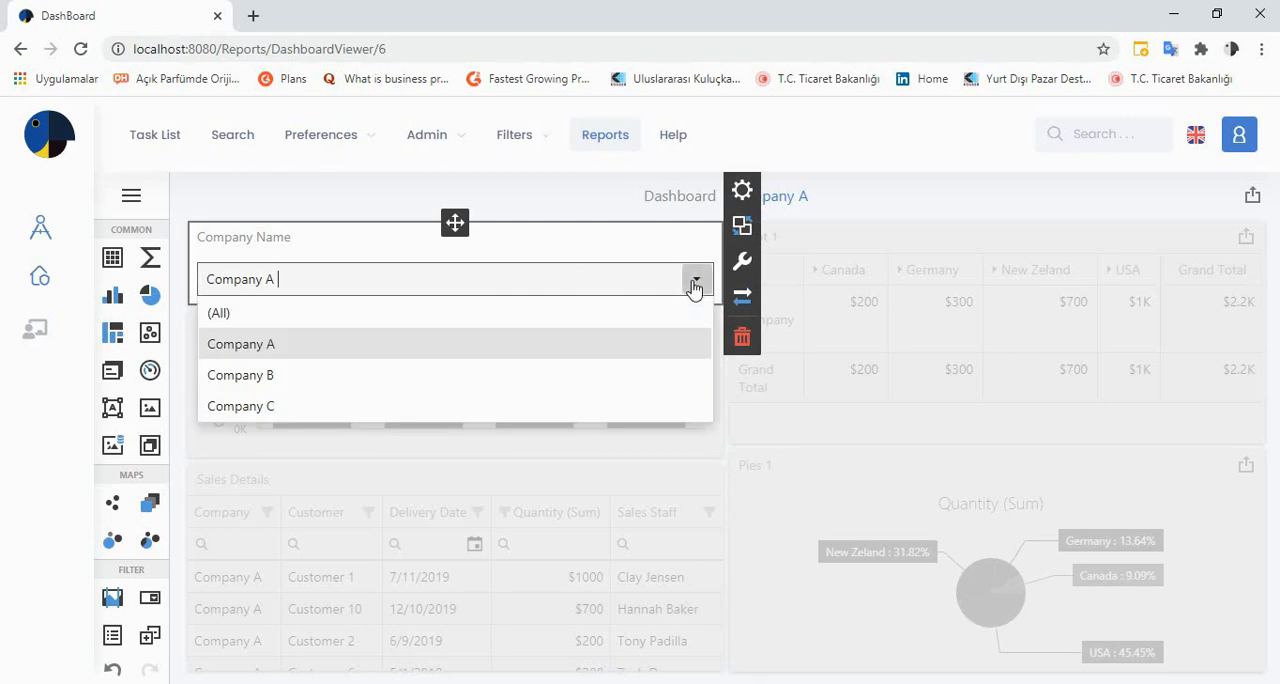
pyautogui.click(612, 375)
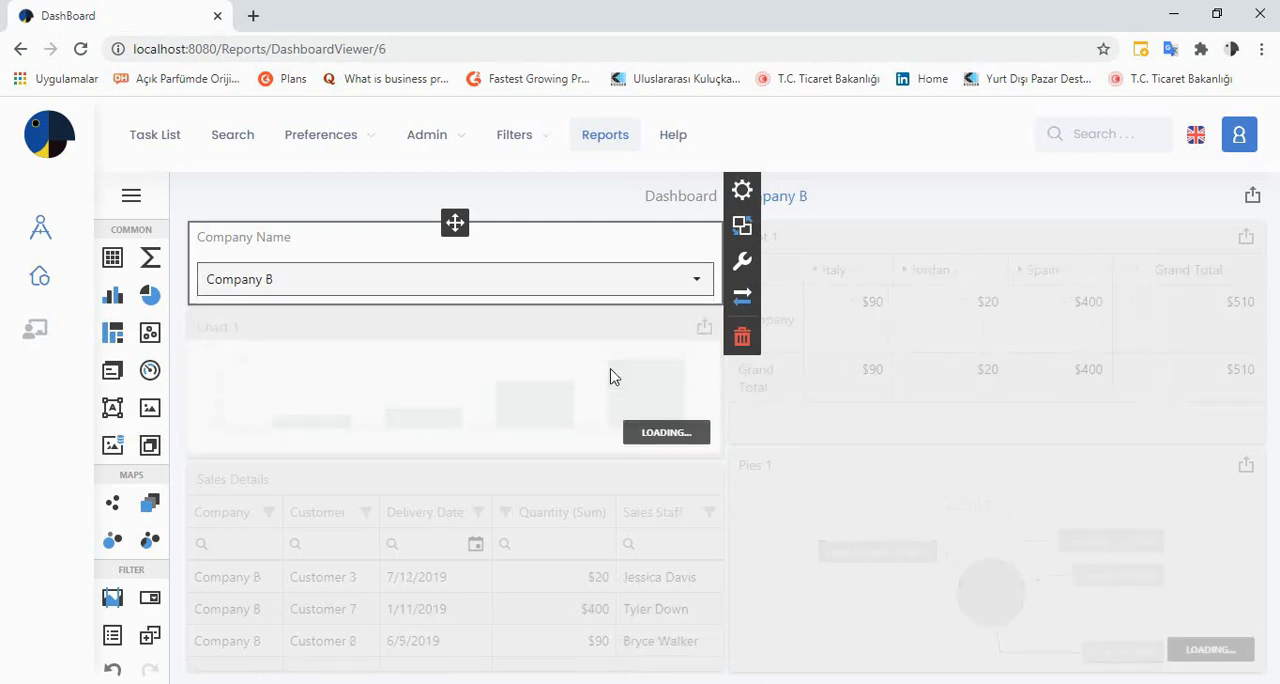
pyautogui.click(698, 283)
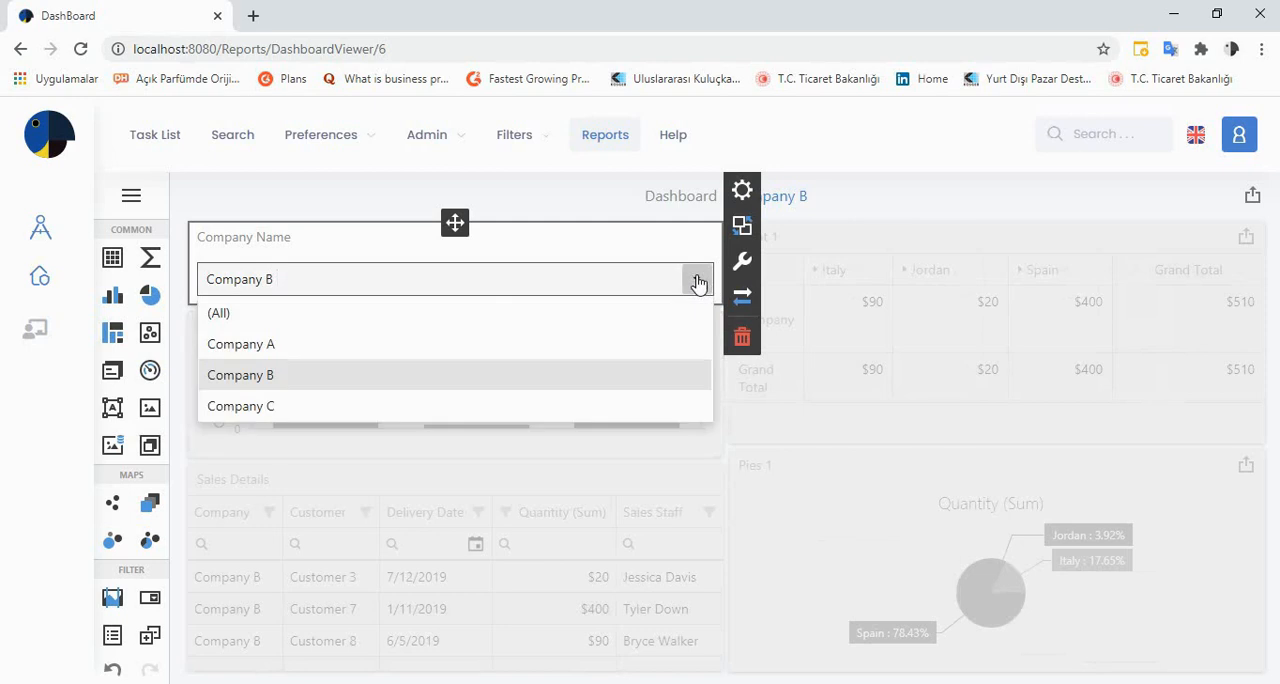
pyautogui.click(584, 410)
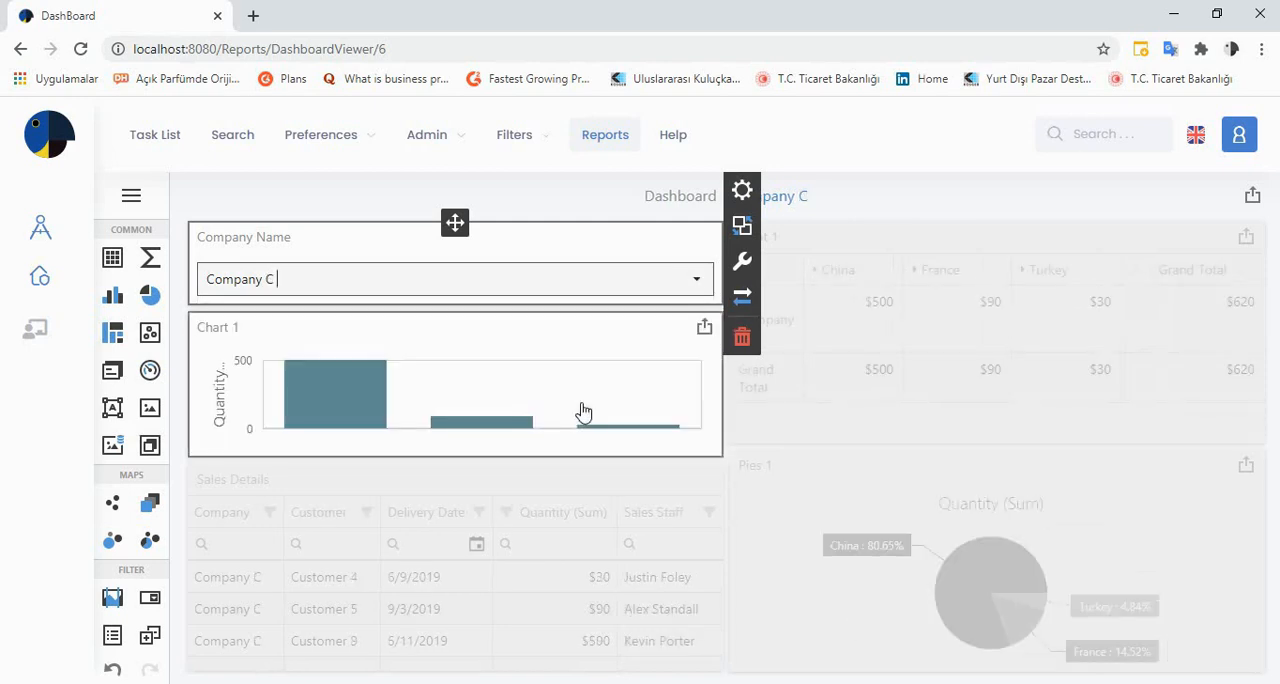
pyautogui.click(696, 282)
pyautogui.click(610, 314)
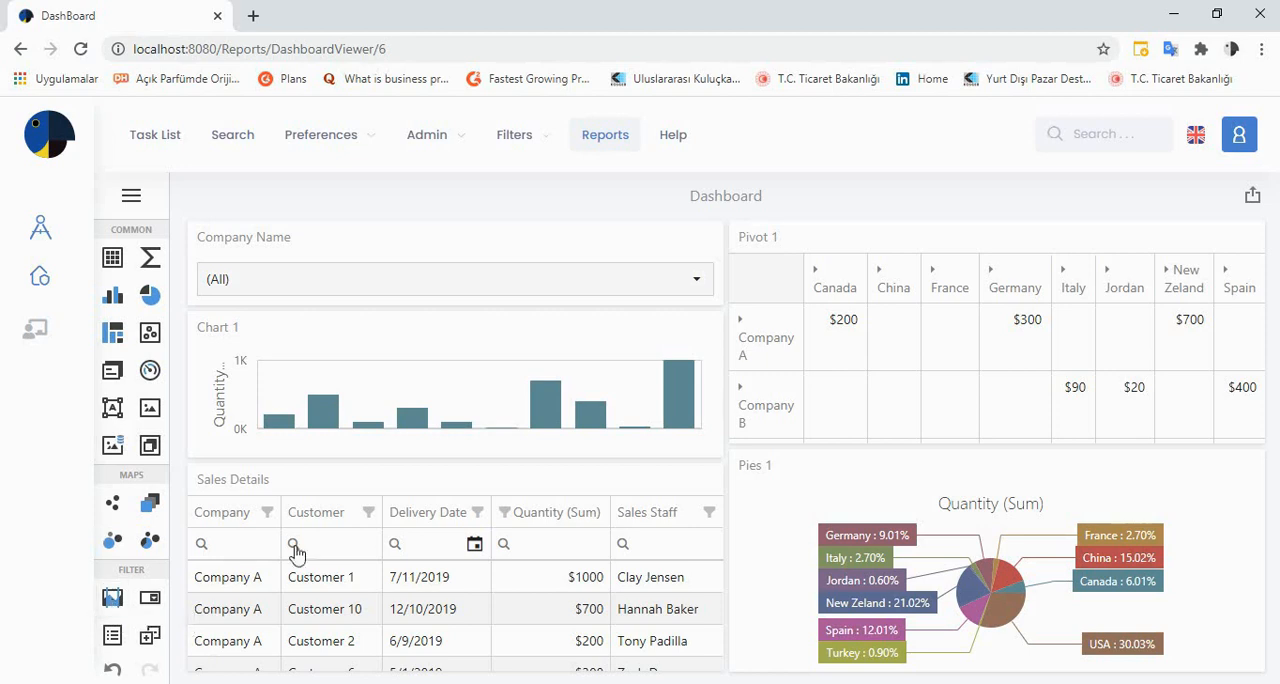
# Try the Single master filter mode on the pie, filter the dashboard by Germany, and deselect the pie
pyautogui.click(864, 491)
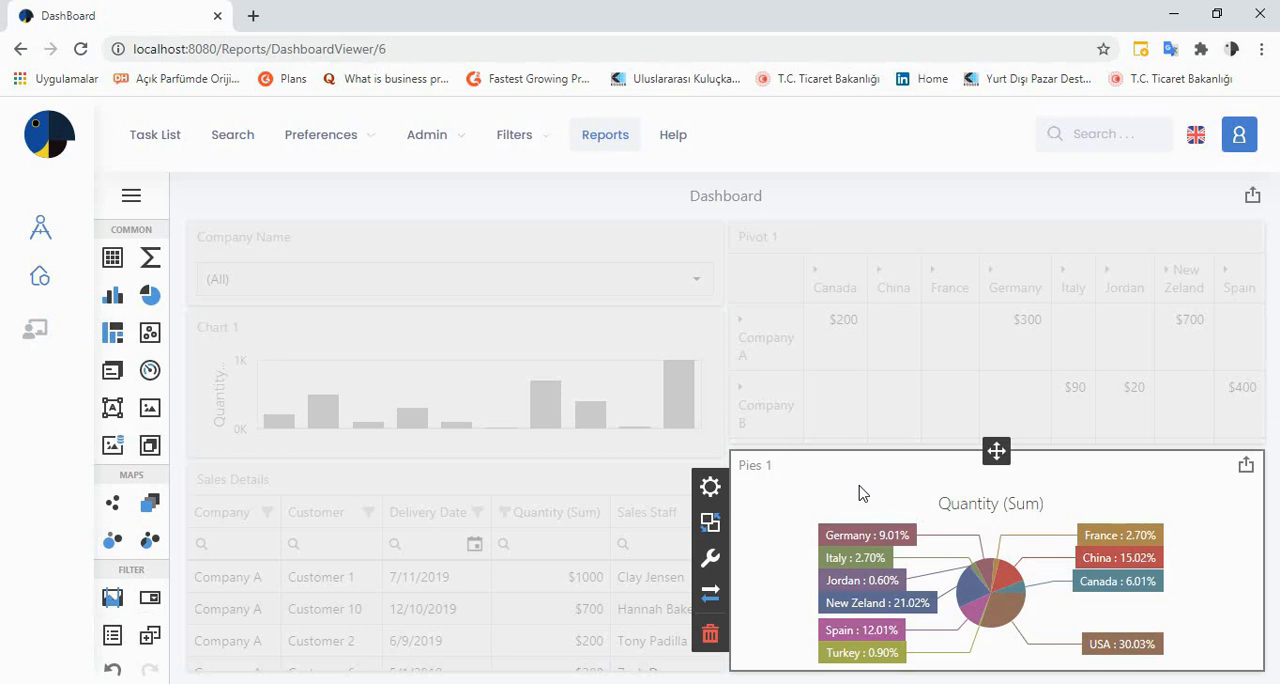
pyautogui.click(710, 523)
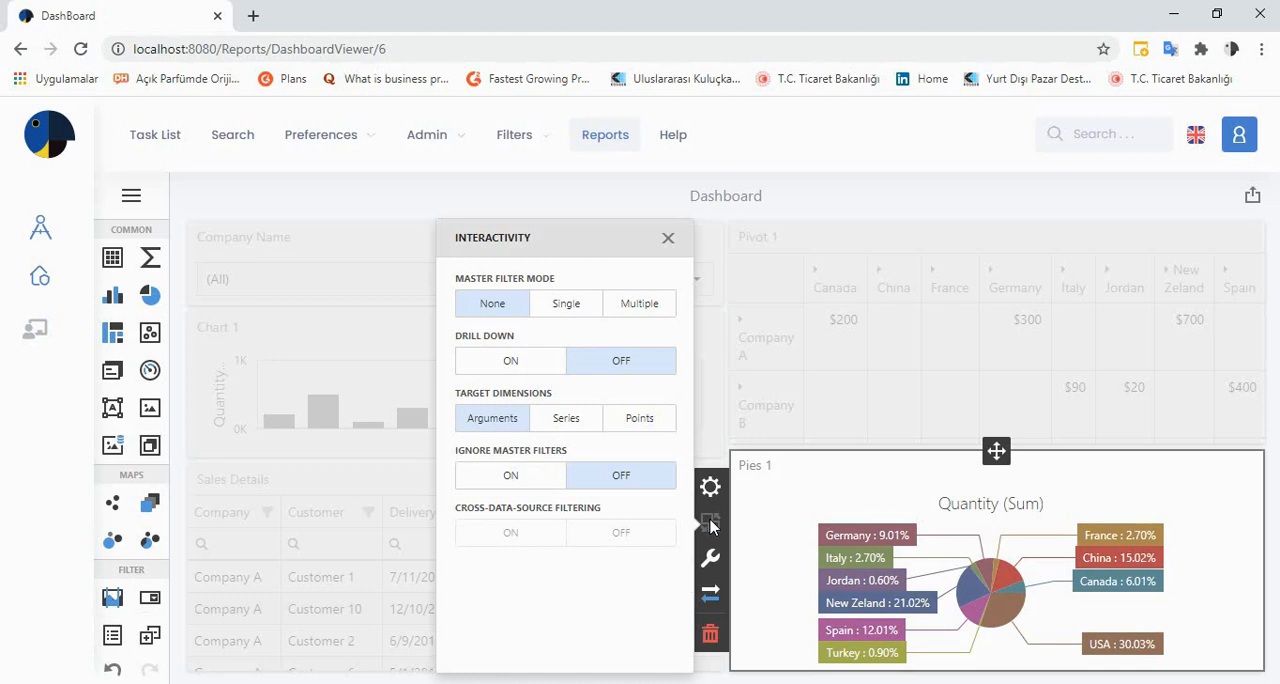
pyautogui.click(567, 306)
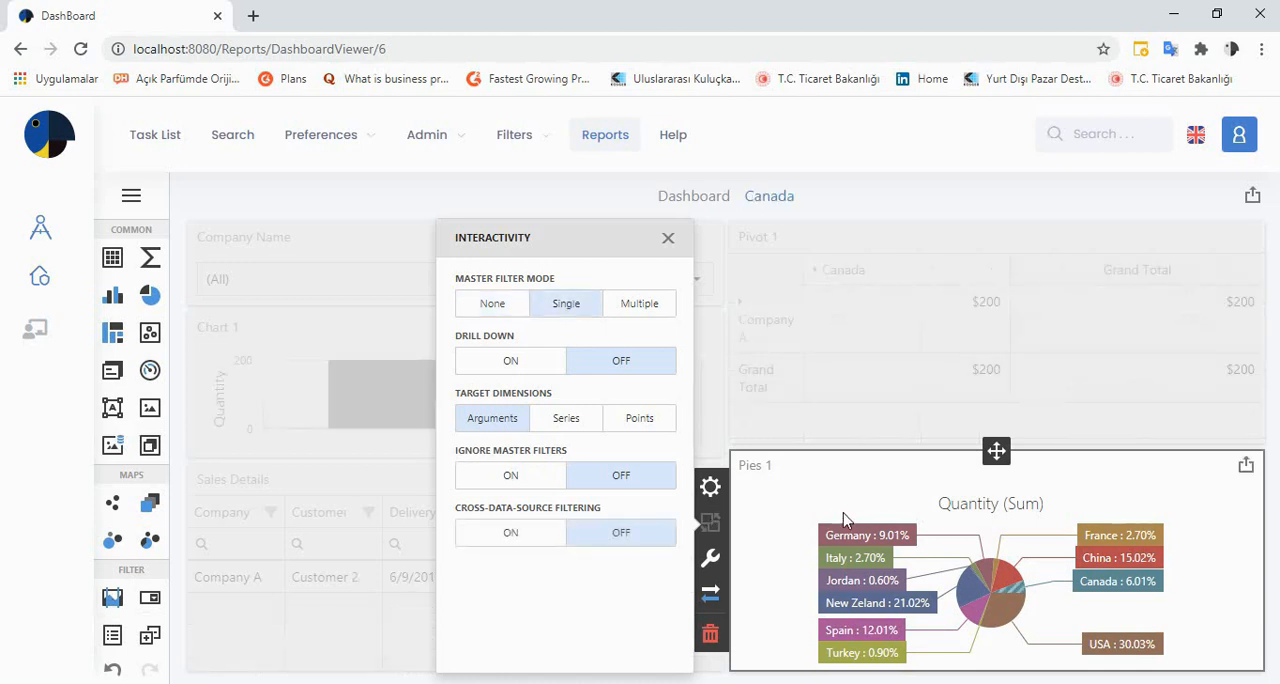
pyautogui.click(851, 540)
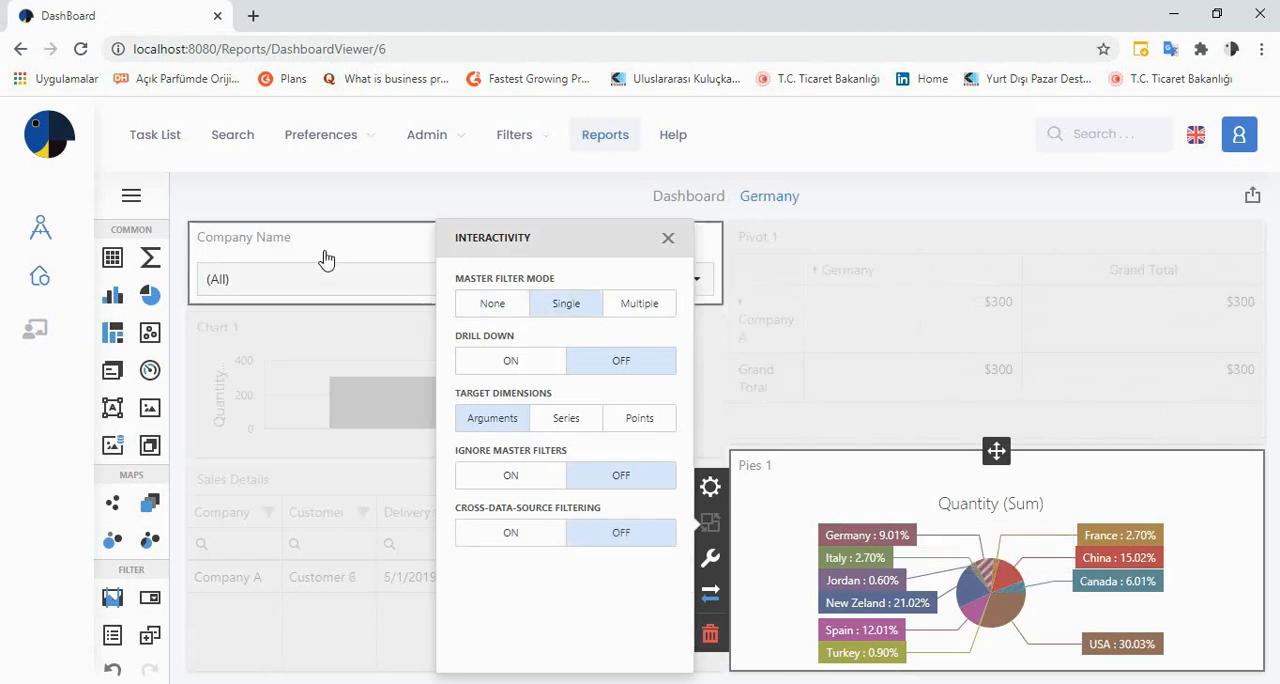
pyautogui.click(834, 197)
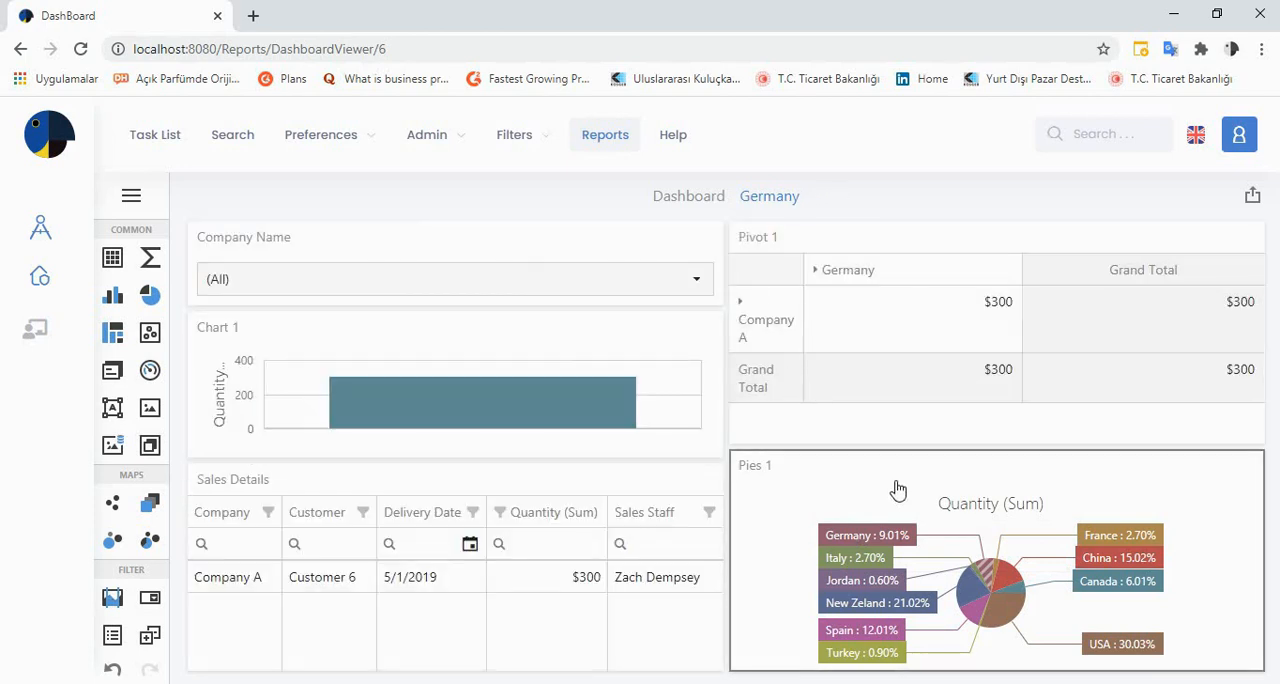
# Try the pie's Multiple master filter mode with France and China, restore the mode to None, and close the interactivity settings
pyautogui.click(851, 560)
pyautogui.moveTo(859, 549)
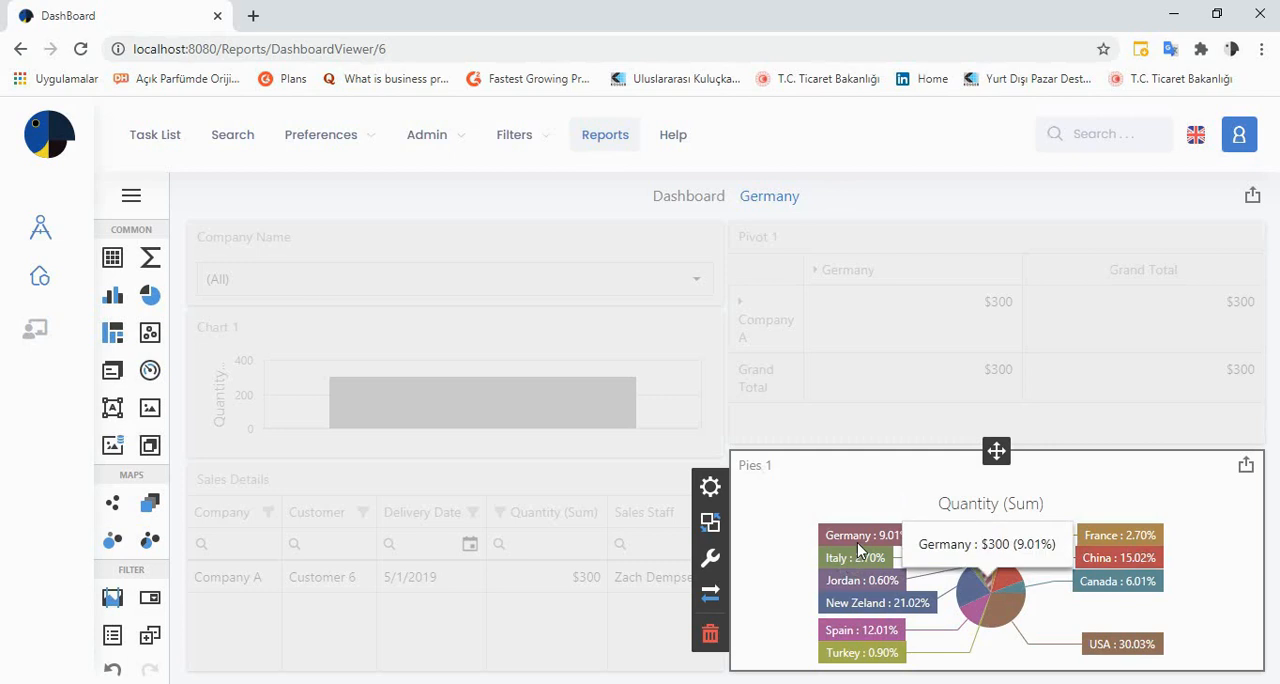
pyautogui.click(709, 522)
pyautogui.click(645, 310)
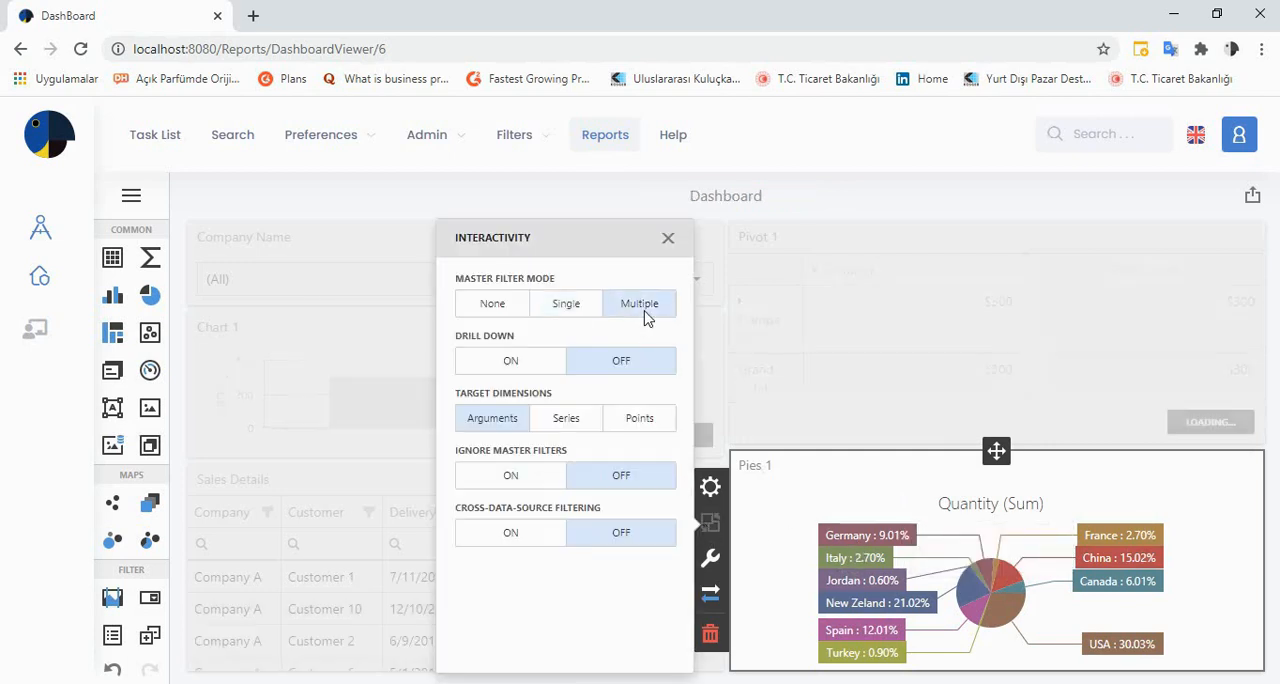
pyautogui.click(859, 535)
pyautogui.click(1094, 538)
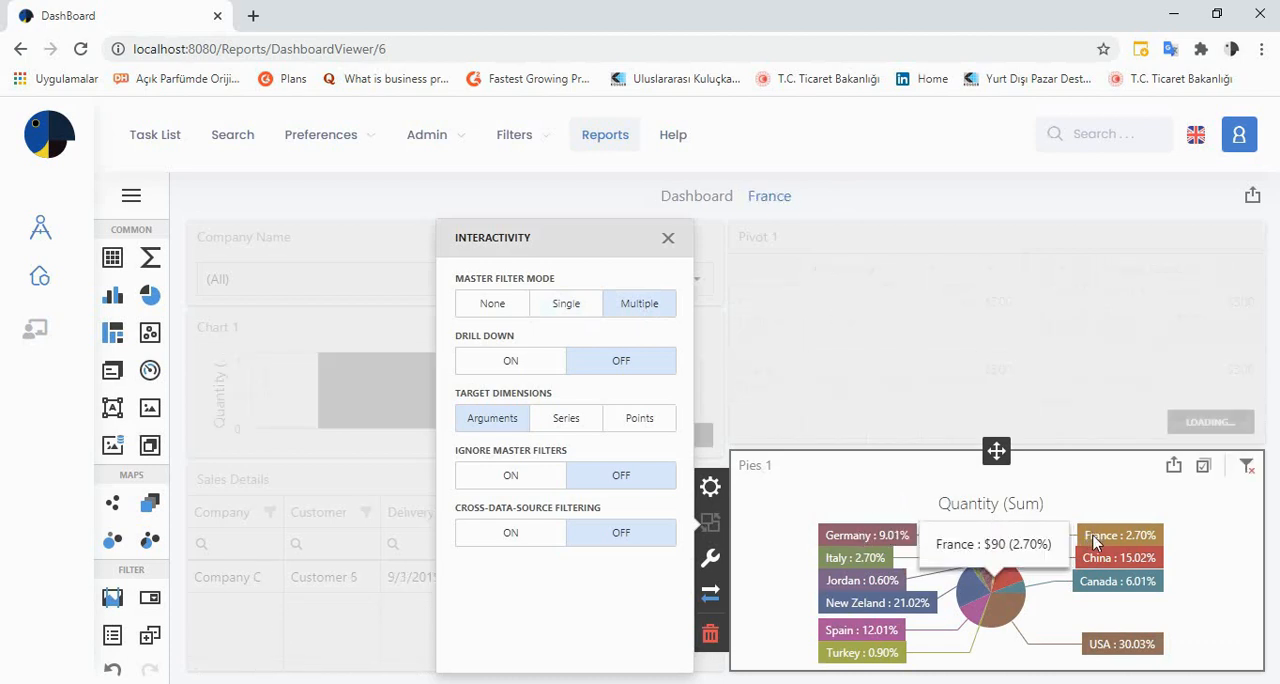
pyautogui.click(1097, 560)
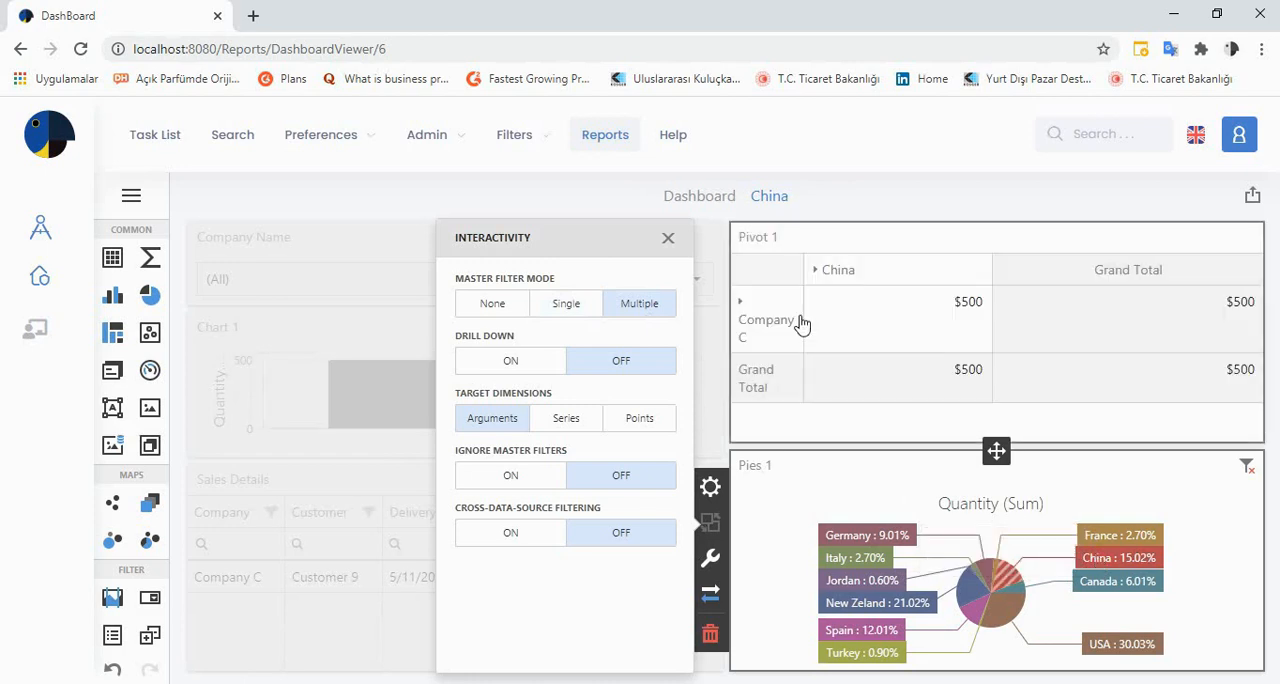
pyautogui.click(505, 310)
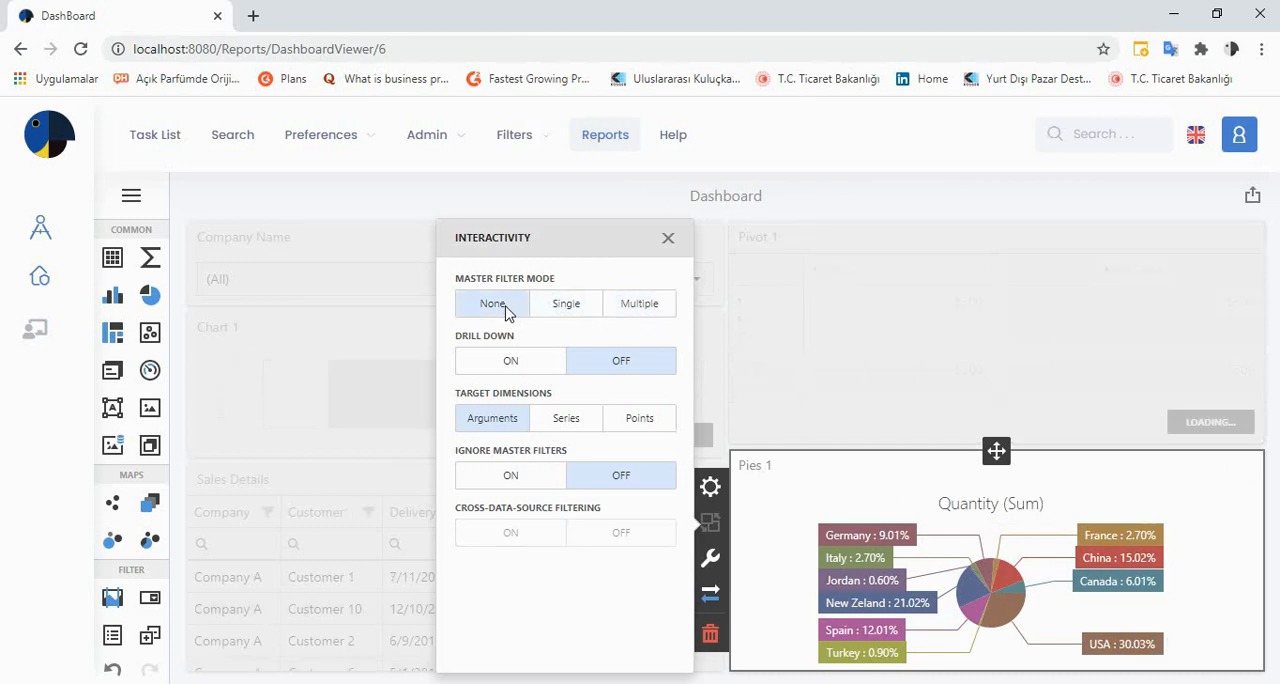
pyautogui.click(668, 241)
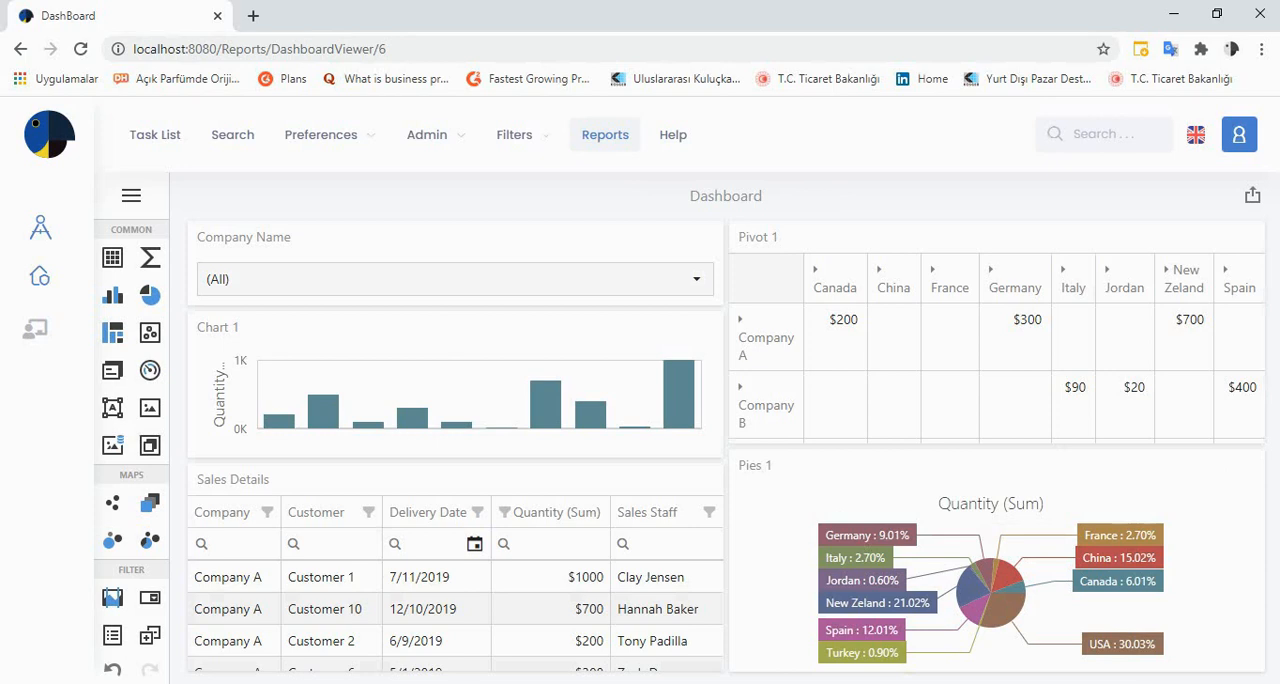
pyautogui.click(1102, 683)
pyautogui.rightClick(1030, 676)
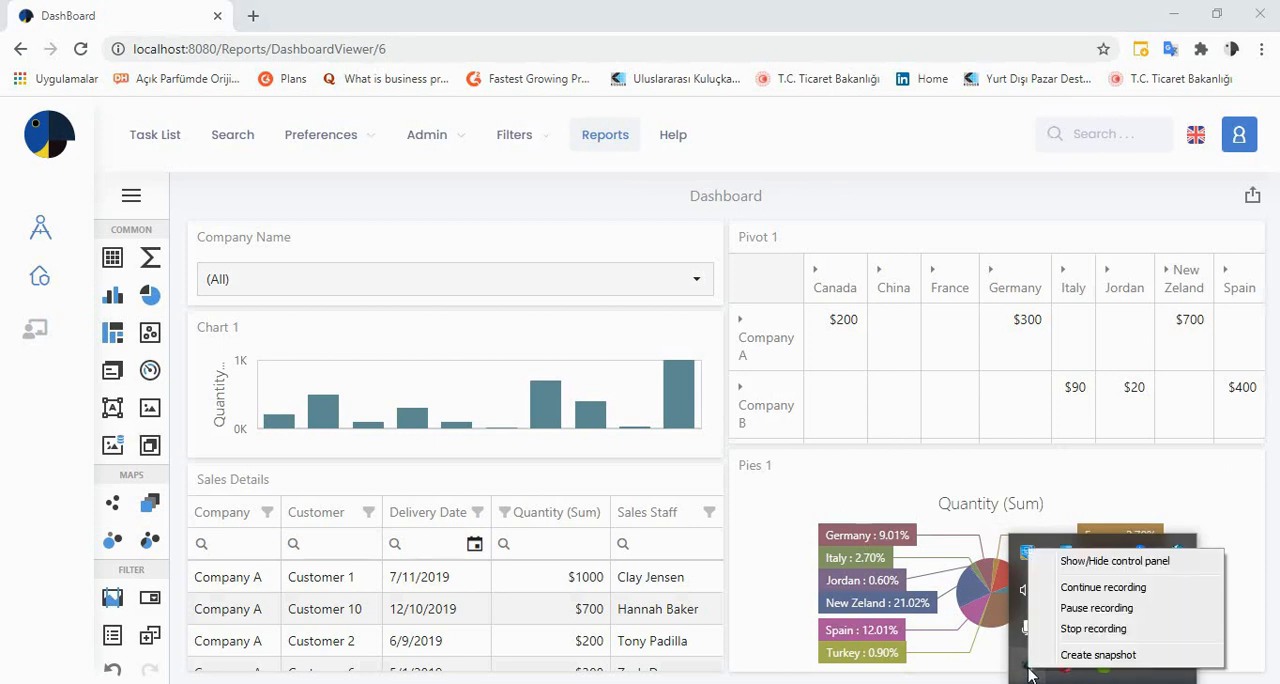
pyautogui.click(1062, 630)
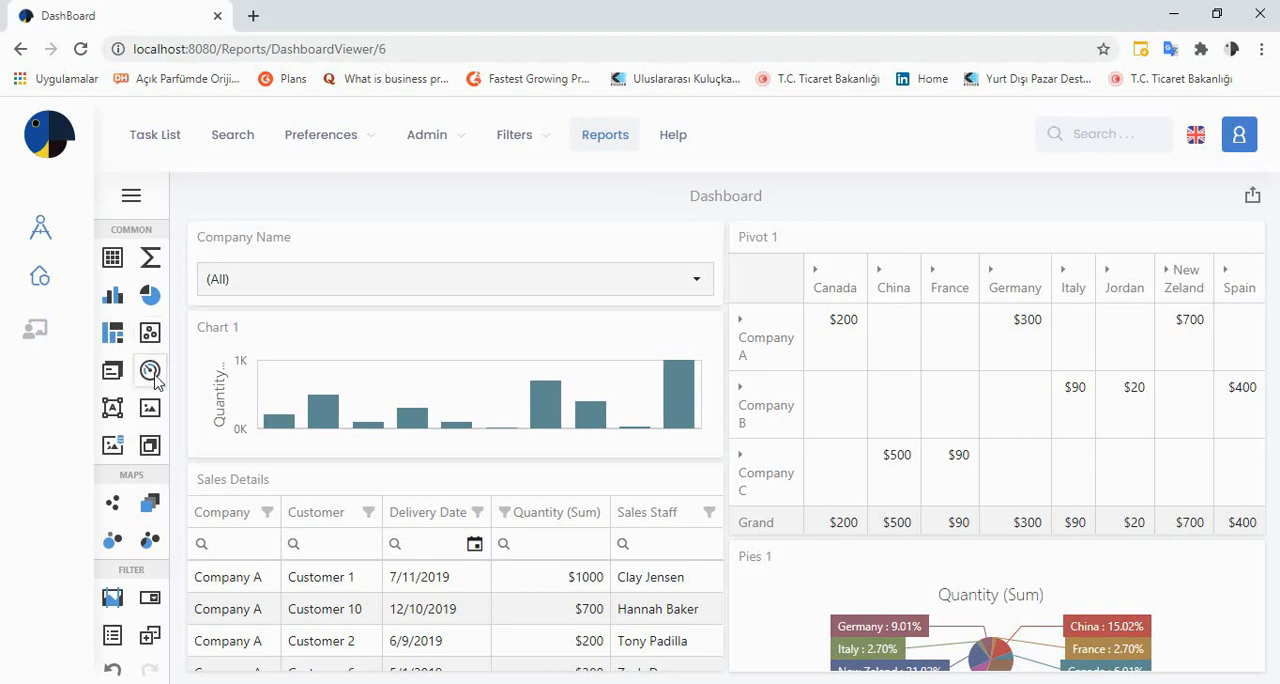
# Place a Gauges item directly above the pivot, bind its gauge to Quantity, and make the item taller
pyautogui.moveTo(153, 372); pyautogui.dragTo(876, 246)
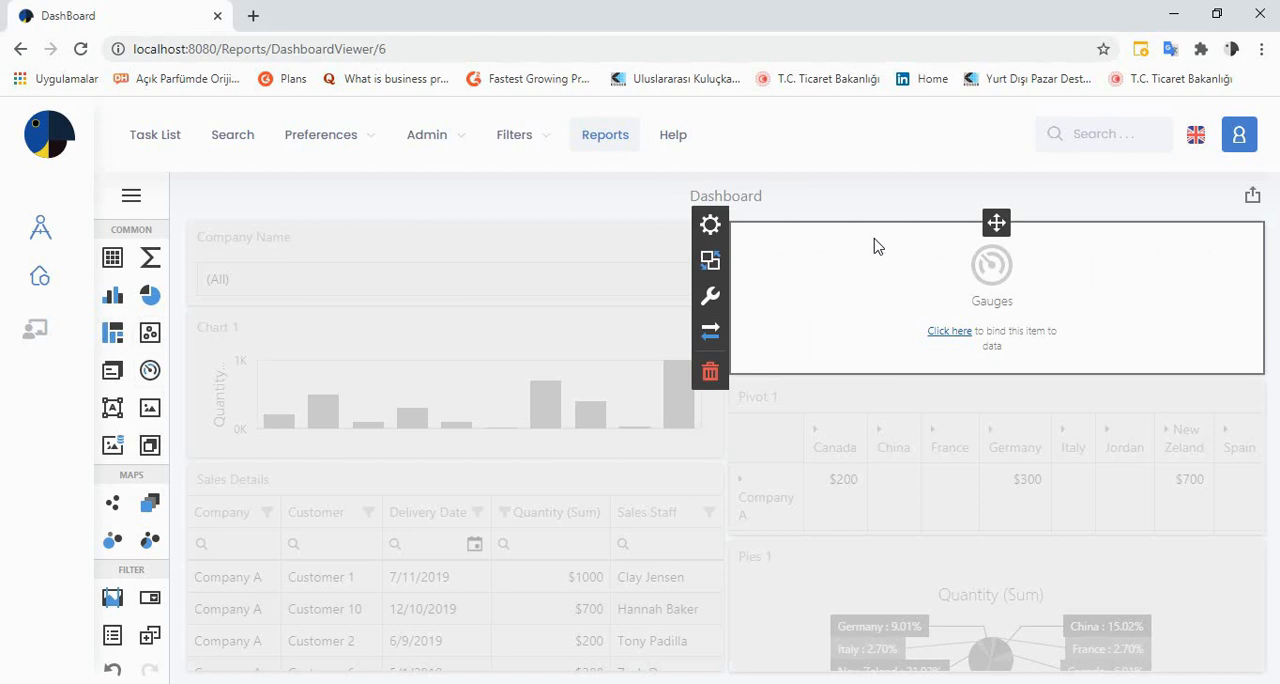
pyautogui.click(714, 228)
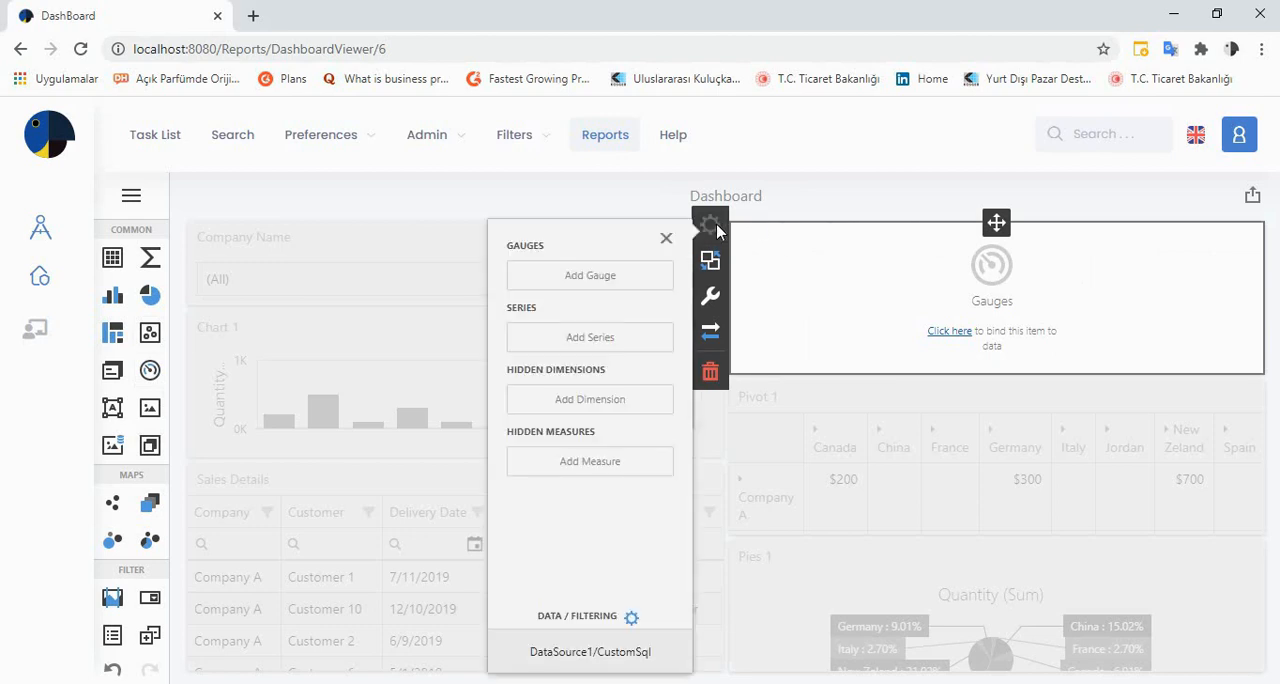
pyautogui.click(617, 280)
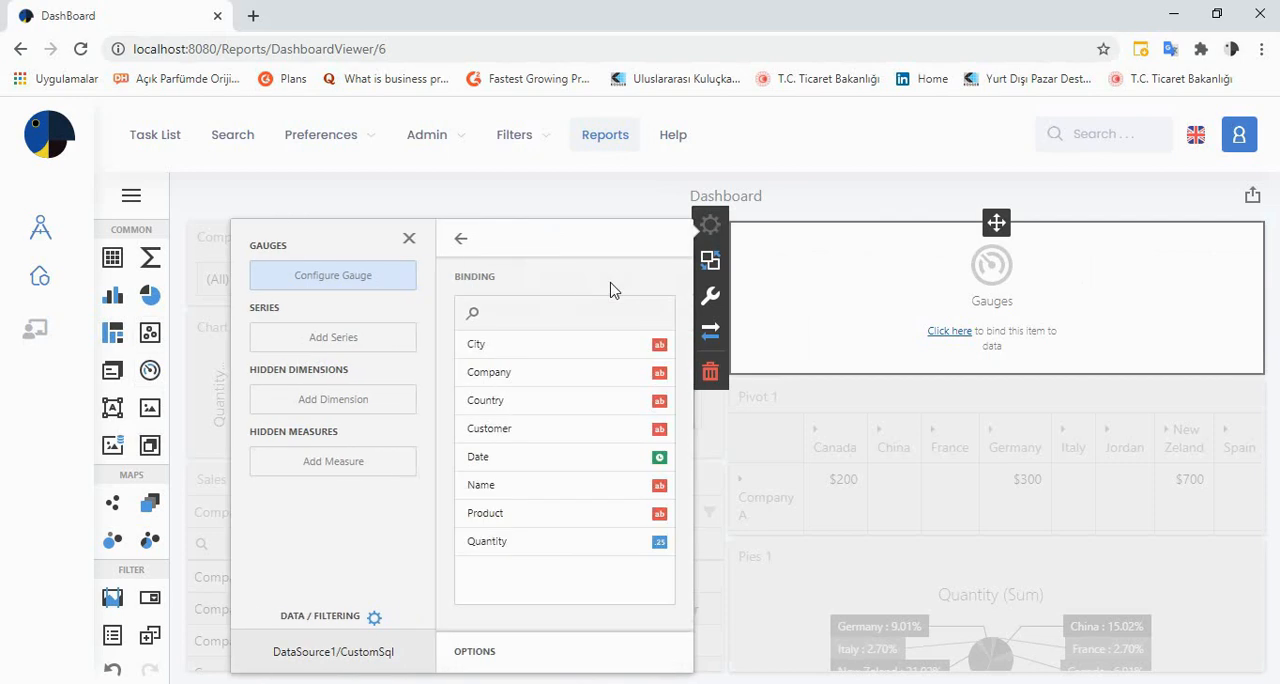
pyautogui.click(506, 542)
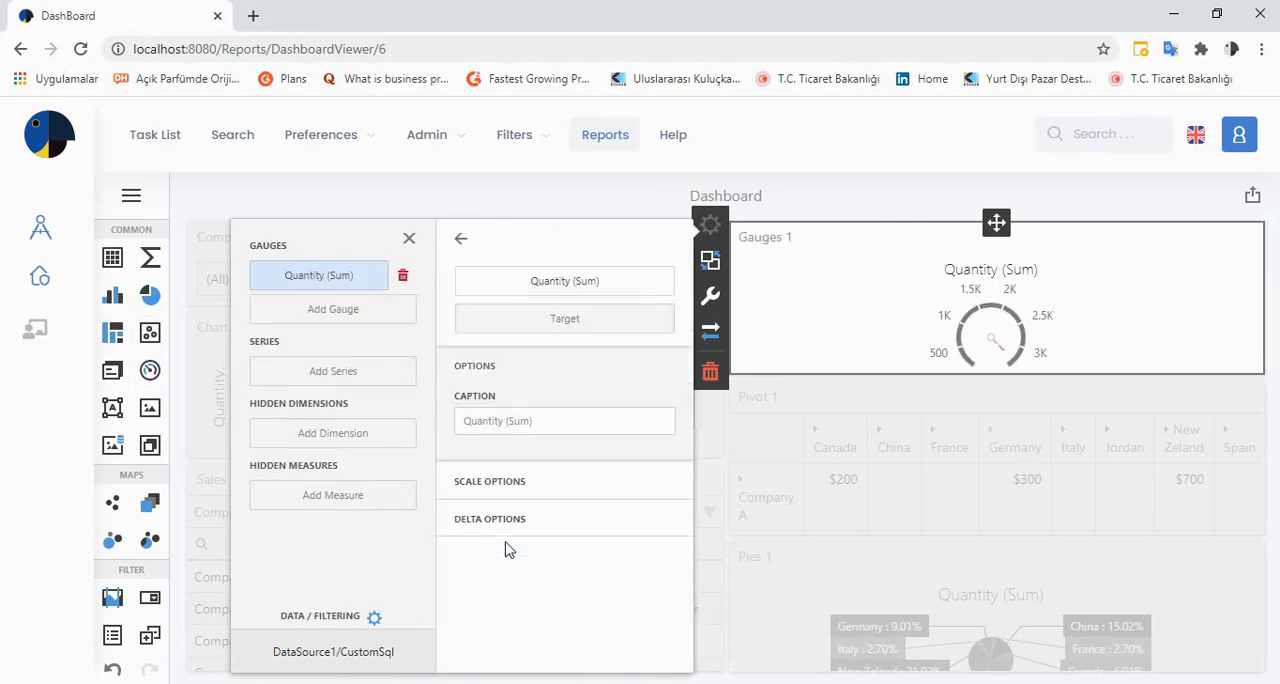
pyautogui.moveTo(846, 378); pyautogui.dragTo(857, 450)
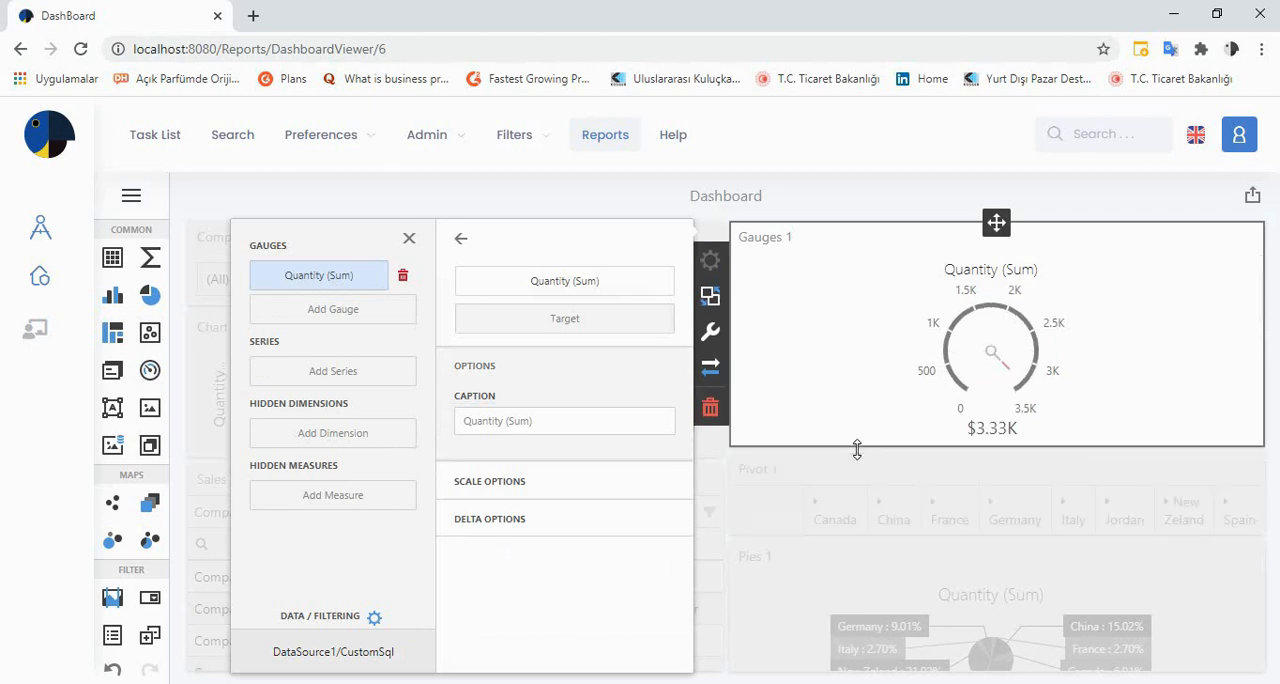
# Give the gauge the half-circular style and add Company as its series
pyautogui.click(708, 294)
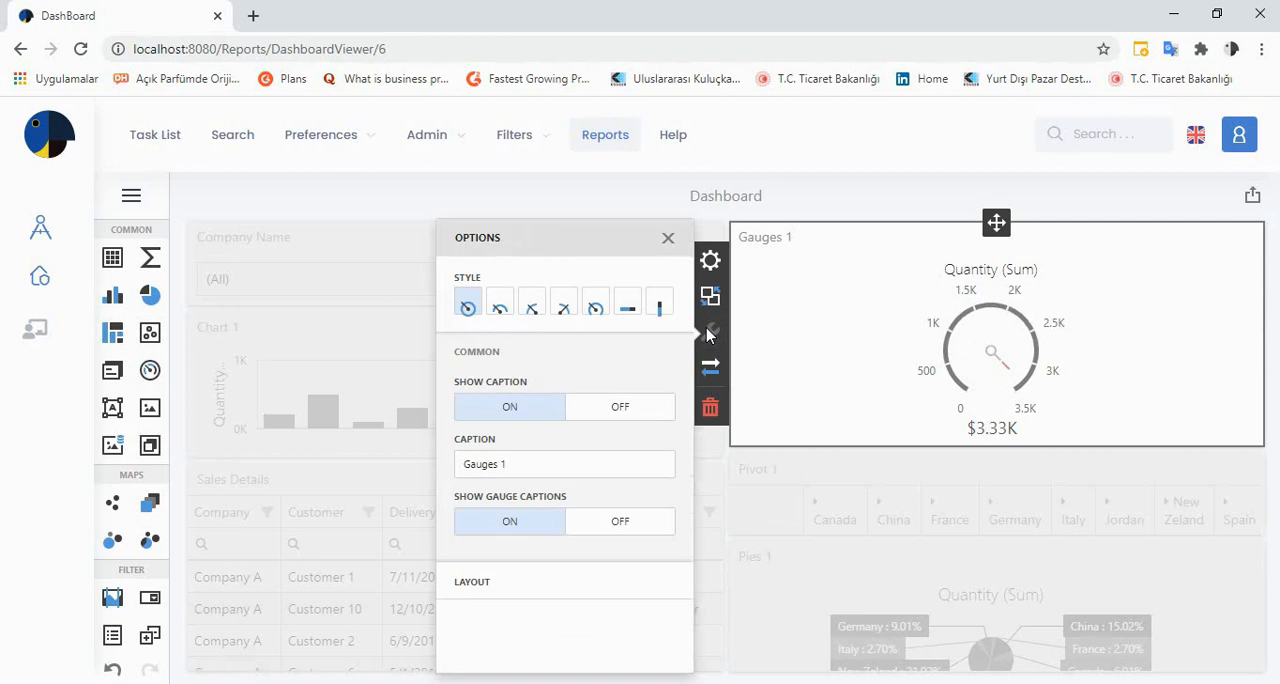
pyautogui.click(499, 309)
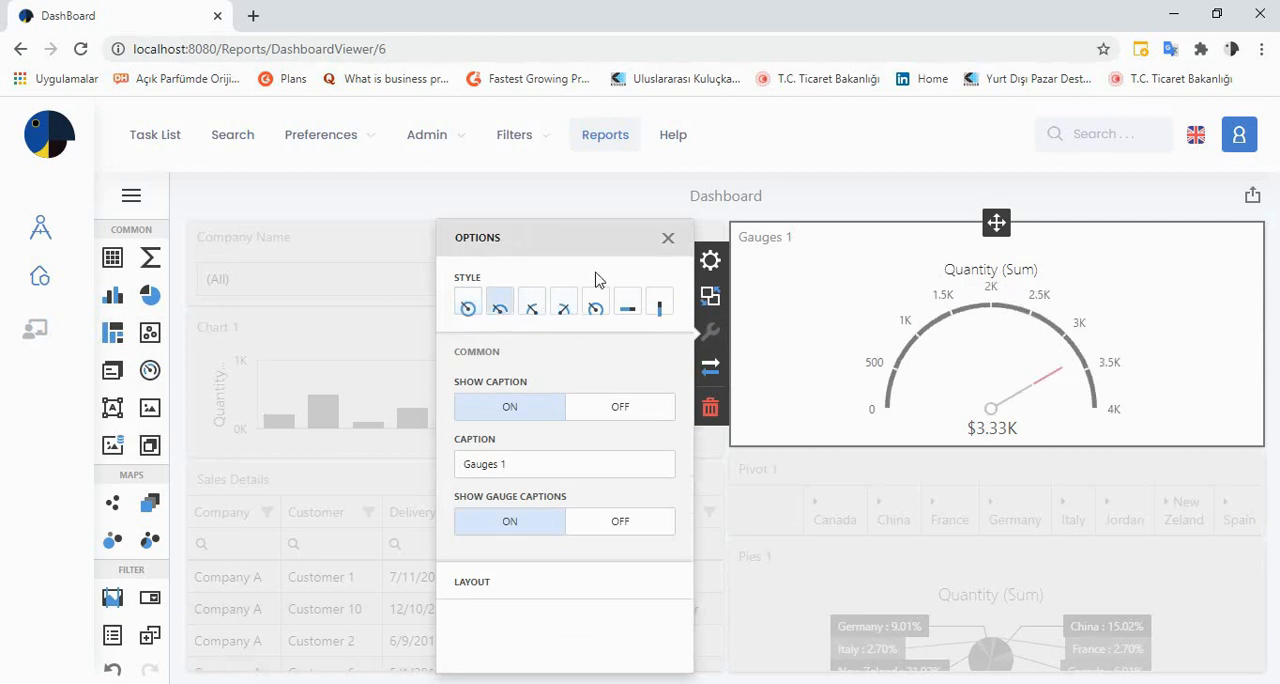
pyautogui.click(707, 263)
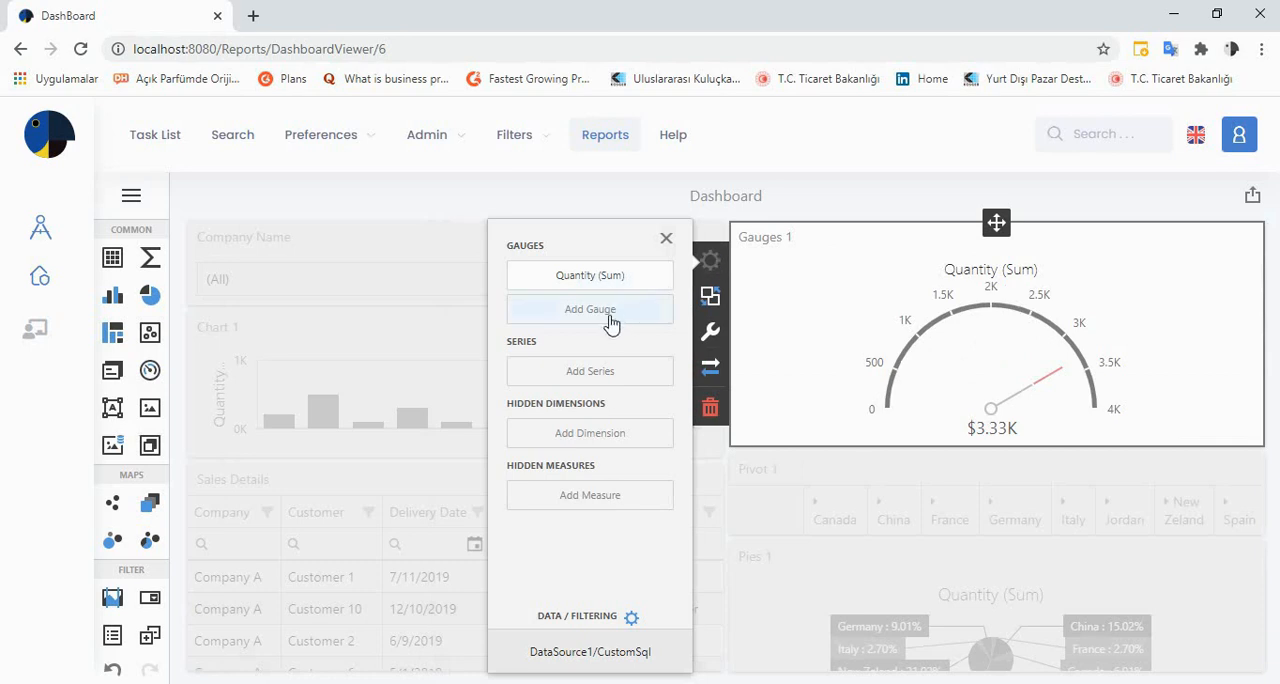
pyautogui.click(588, 380)
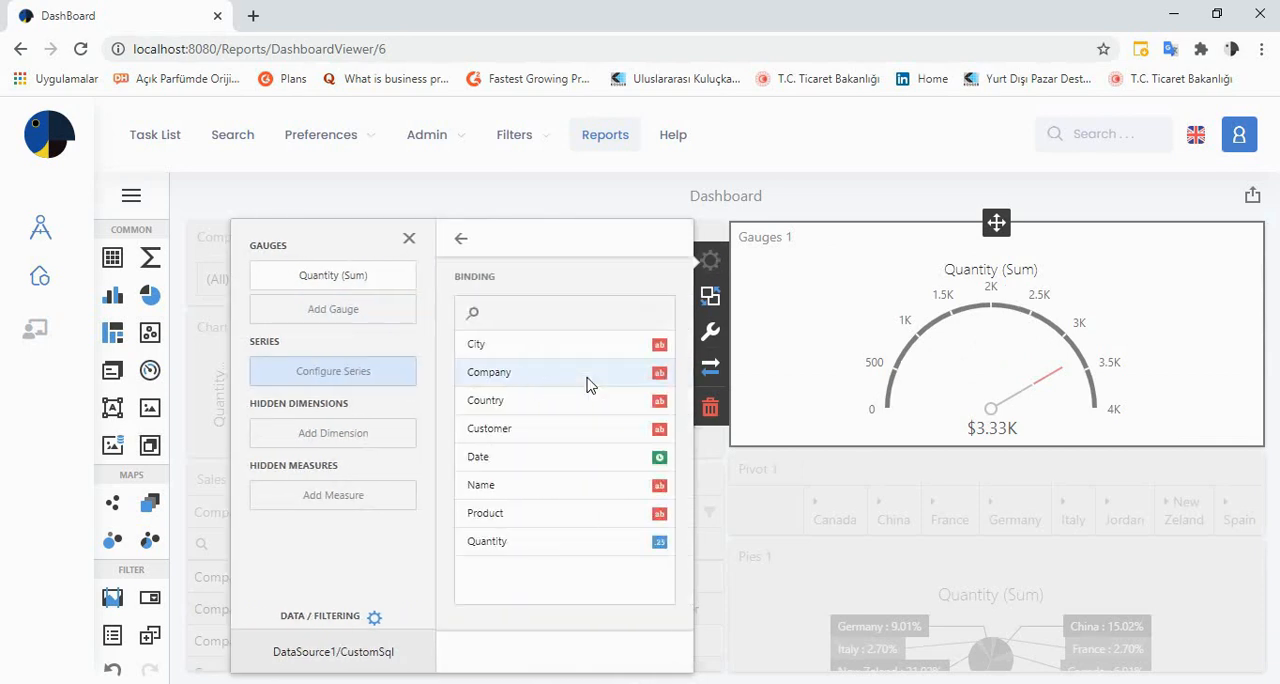
pyautogui.click(535, 380)
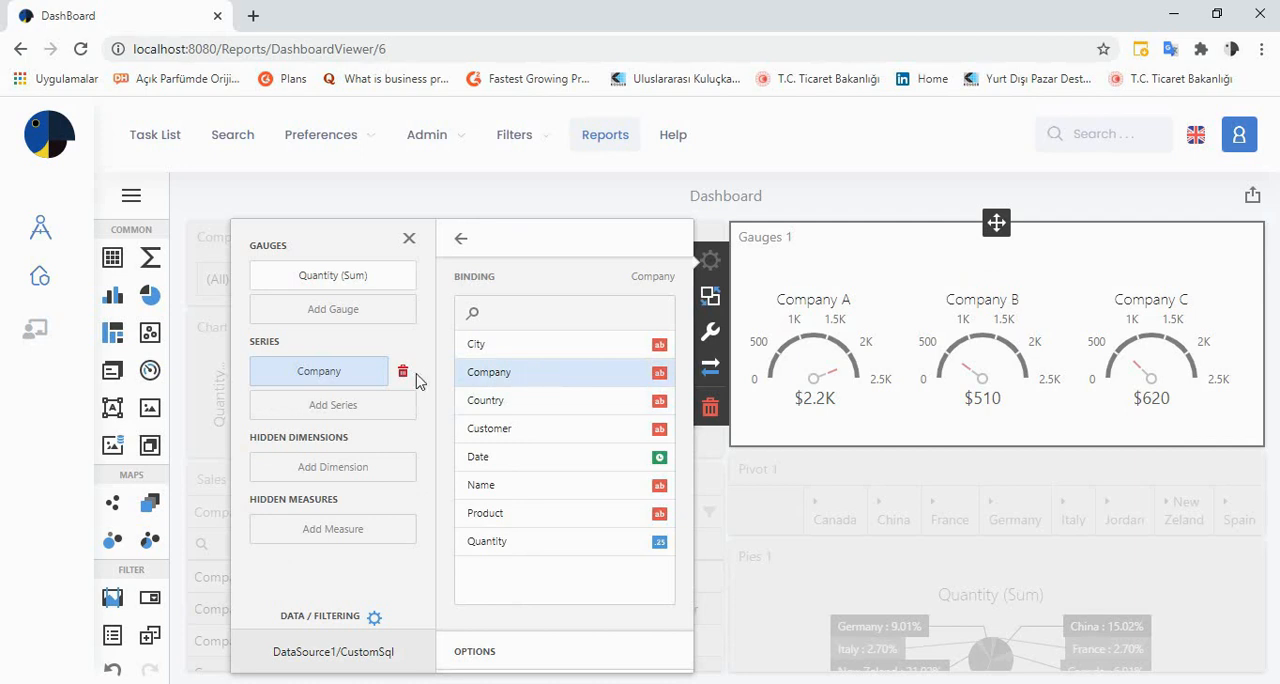
pyautogui.click(460, 239)
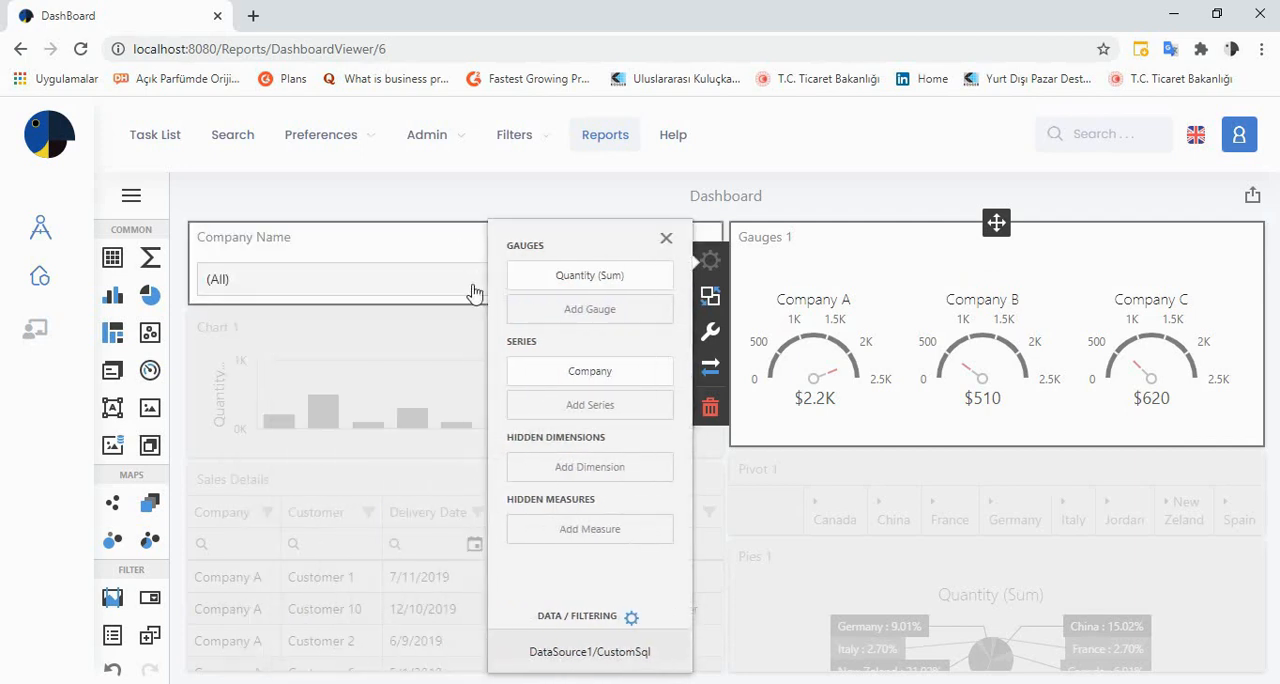
# Try the three-quarter circular, vertical linear and horizontal linear gauge styles, and restore the half-circular style
pyautogui.click(713, 330)
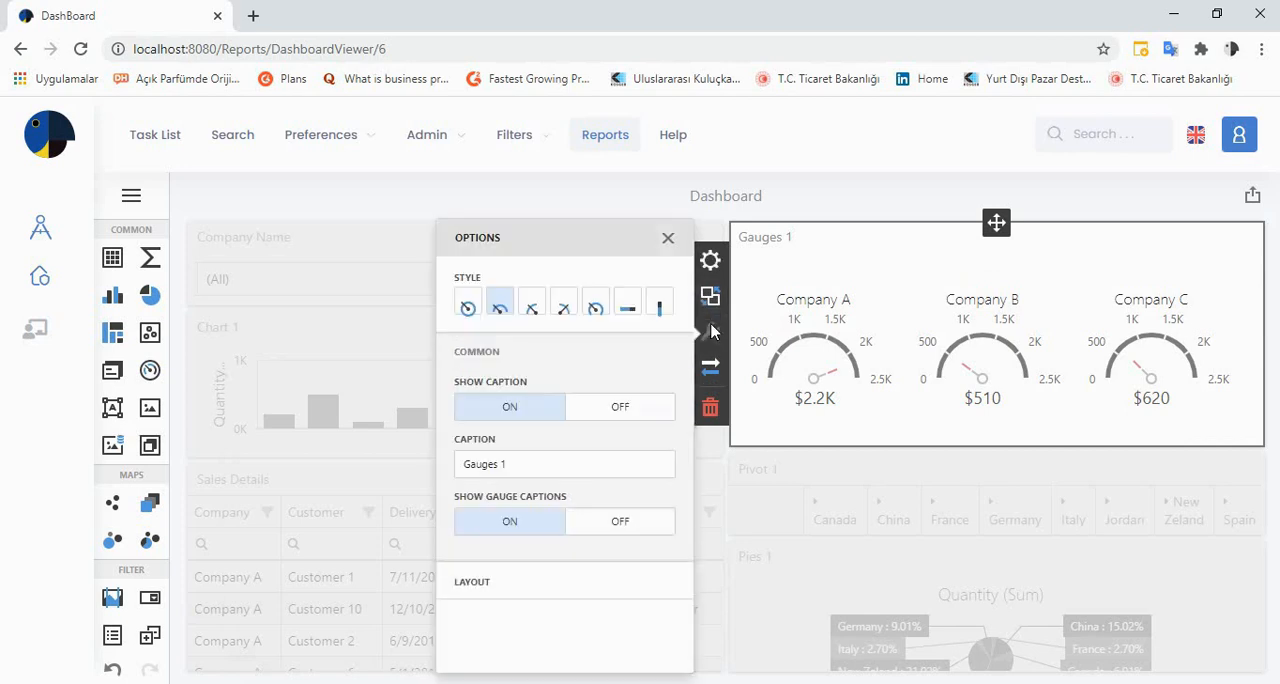
pyautogui.click(594, 308)
pyautogui.click(664, 314)
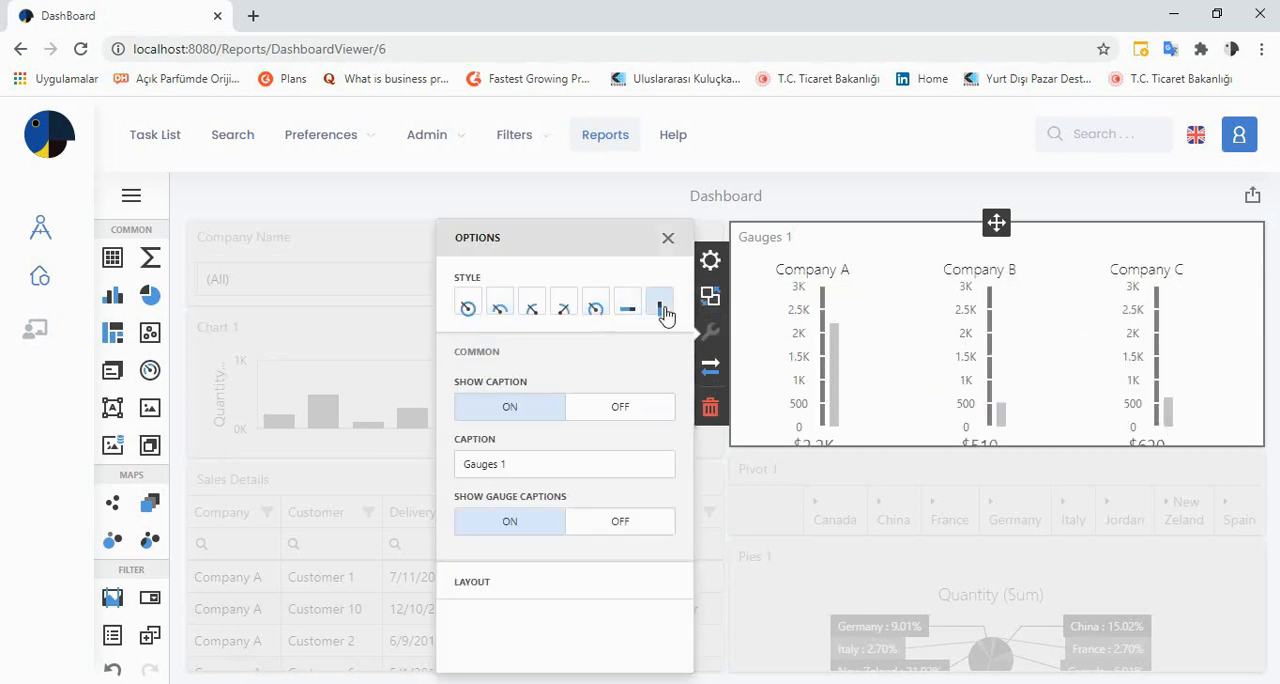
pyautogui.click(628, 311)
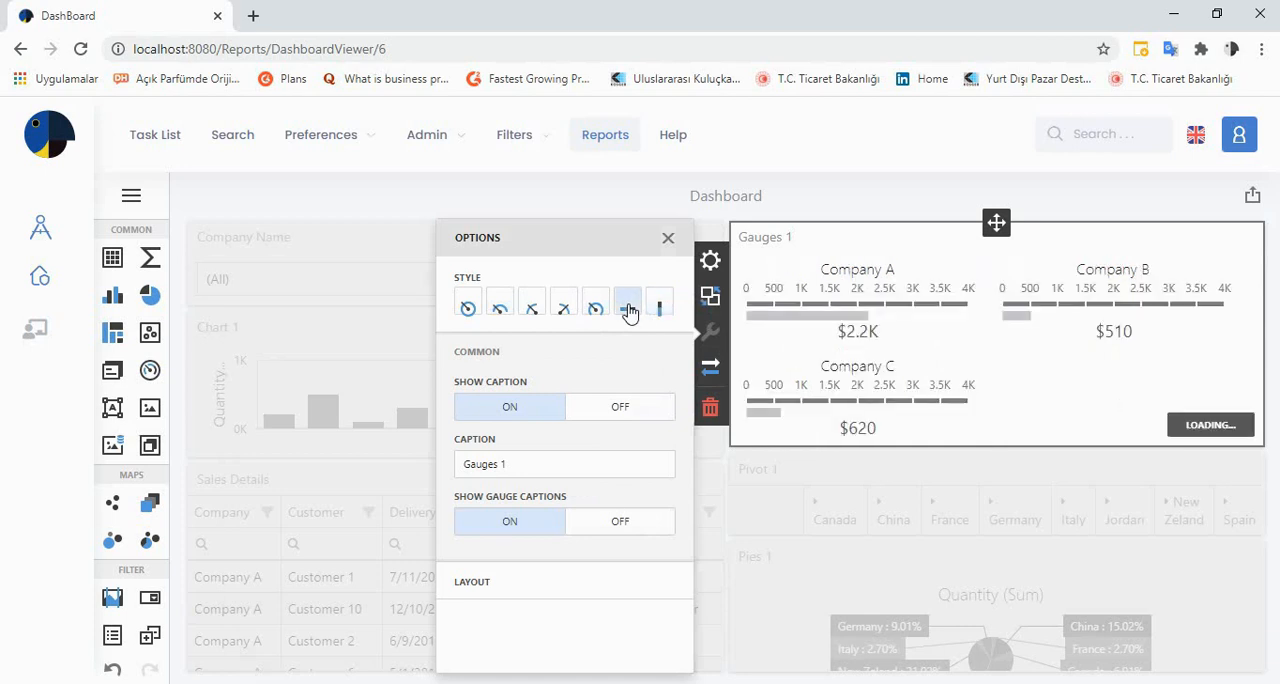
pyautogui.click(594, 309)
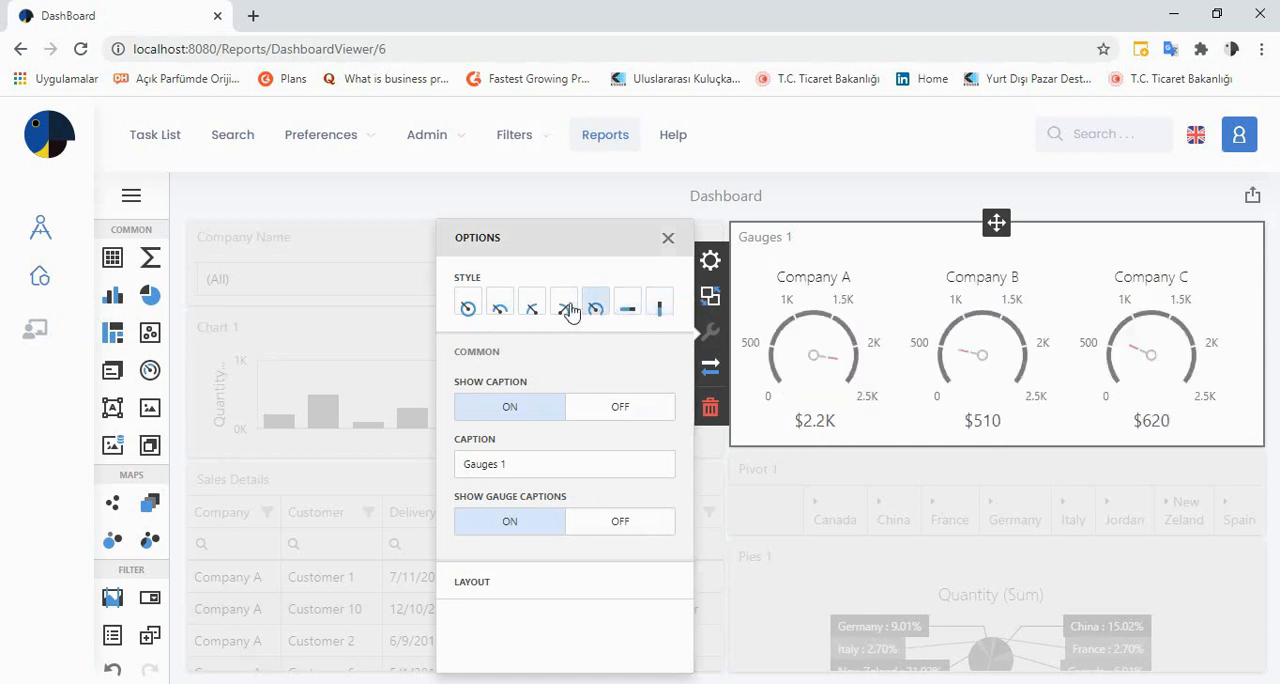
pyautogui.click(501, 311)
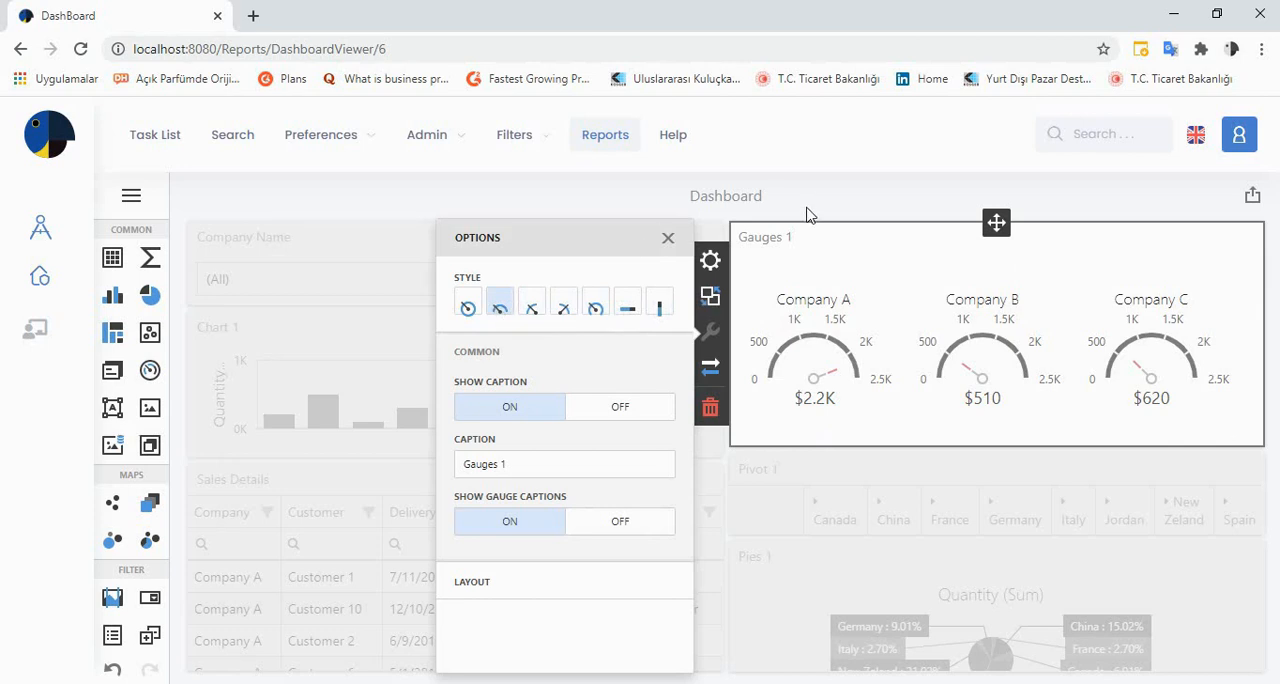
# Change the gauge item's caption to Sales and close its options
pyautogui.click(525, 463)
pyautogui.moveTo(525, 463); pyautogui.dragTo(412, 473)
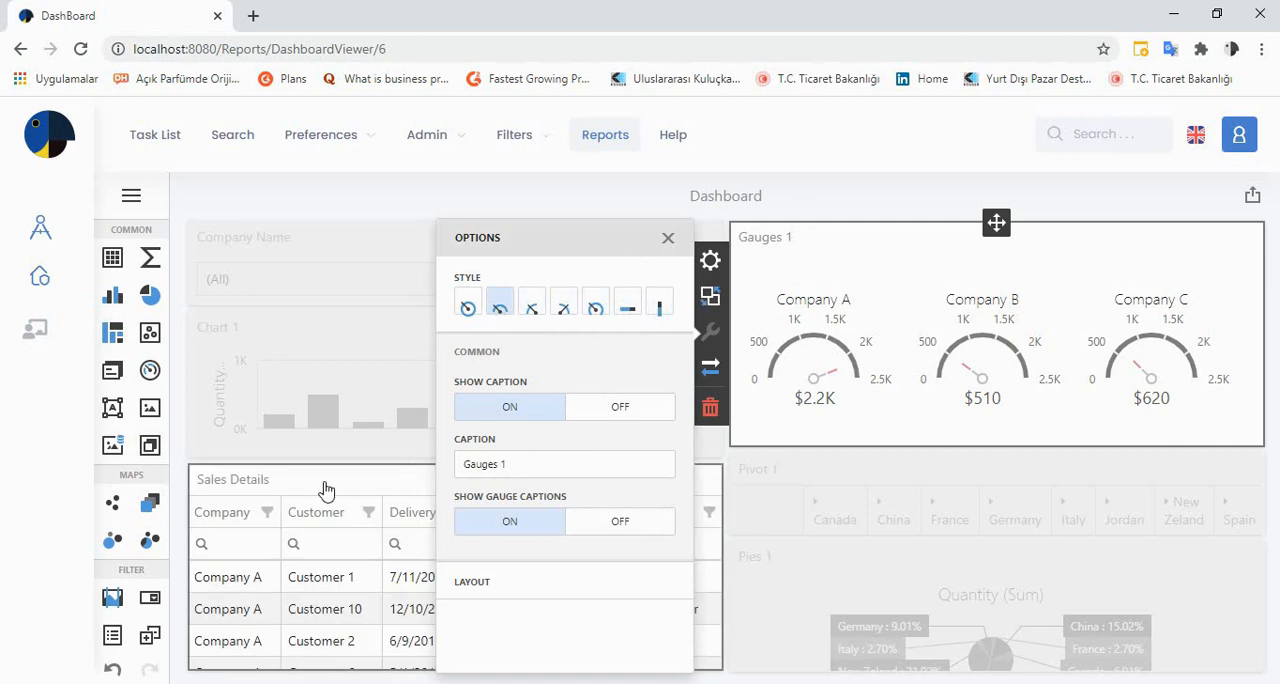
pyautogui.moveTo(523, 463); pyautogui.dragTo(436, 474)
pyautogui.press('BackSpace')
pyautogui.press('BackSpace')
pyautogui.press('BackSpace')
pyautogui.press('BackSpace')
pyautogui.press('BackSpace')
pyautogui.press('BackSpace')
pyautogui.press('BackSpace')
pyautogui.press('BackSpace')
pyautogui.write('Se')
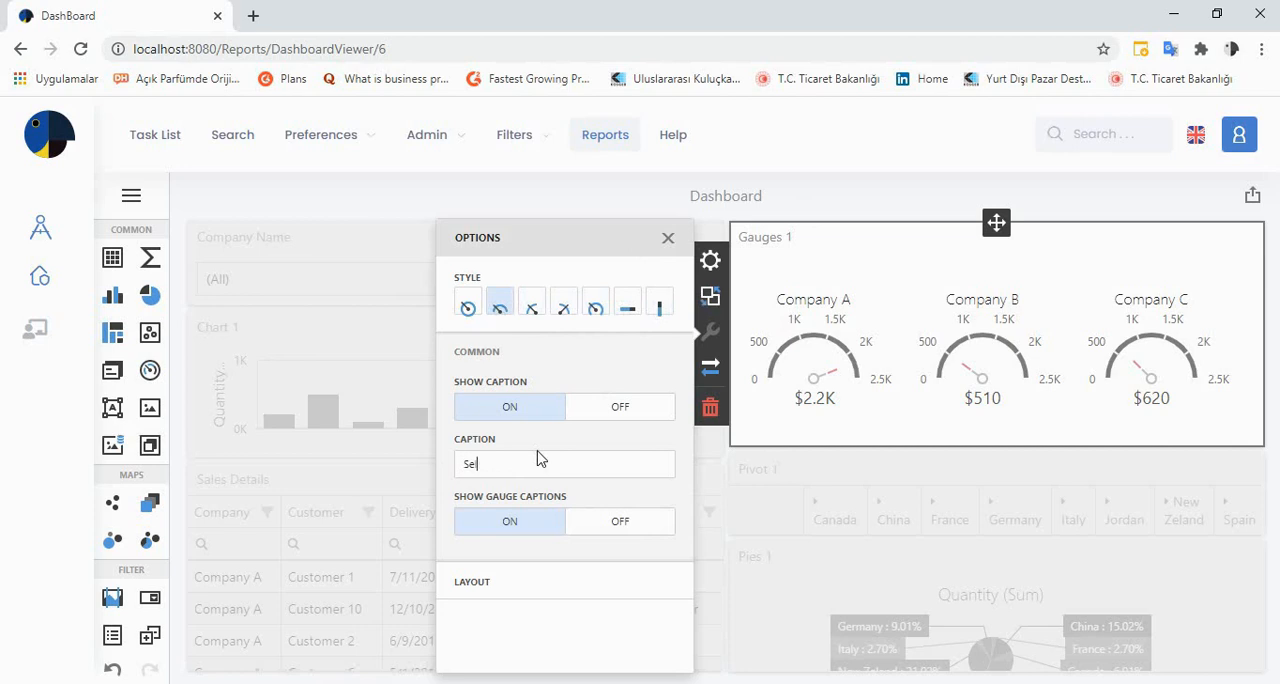
pyautogui.press('BackSpace')
pyautogui.write('ale')
pyautogui.press('BackSpace')
pyautogui.write('es')
pyautogui.click(668, 238)
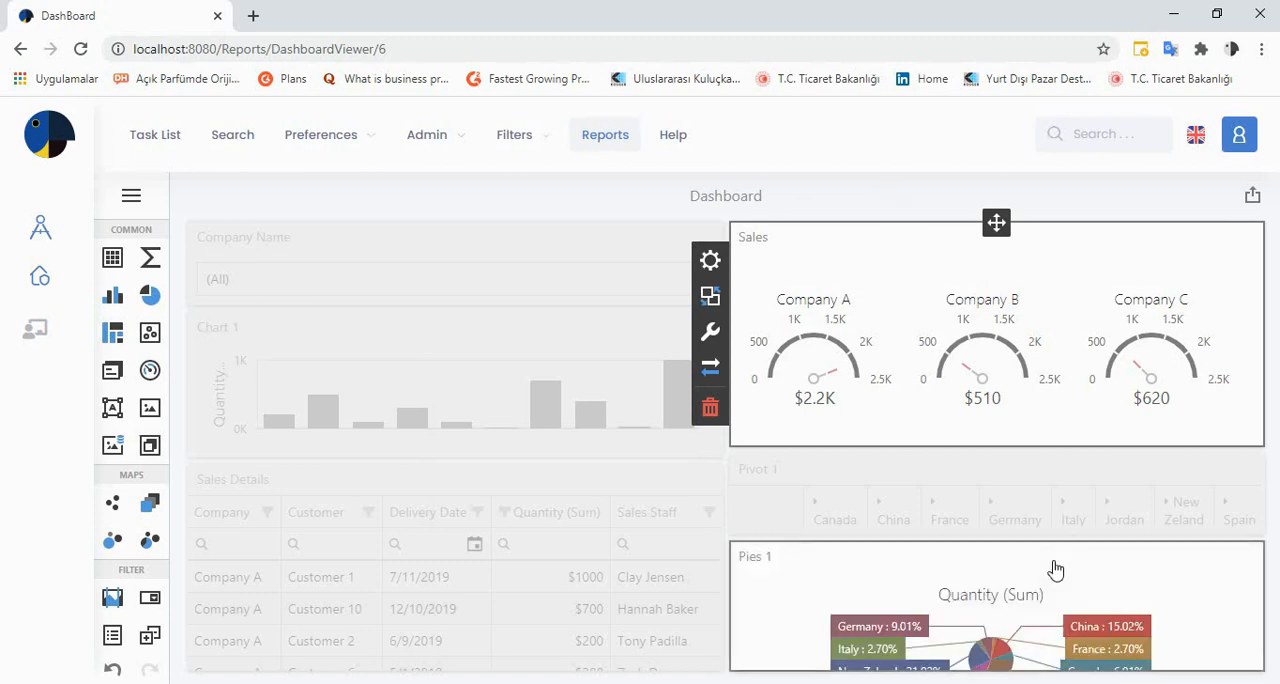
# Deselect the gauge item and save the dashboard
pyautogui.click(1117, 679)
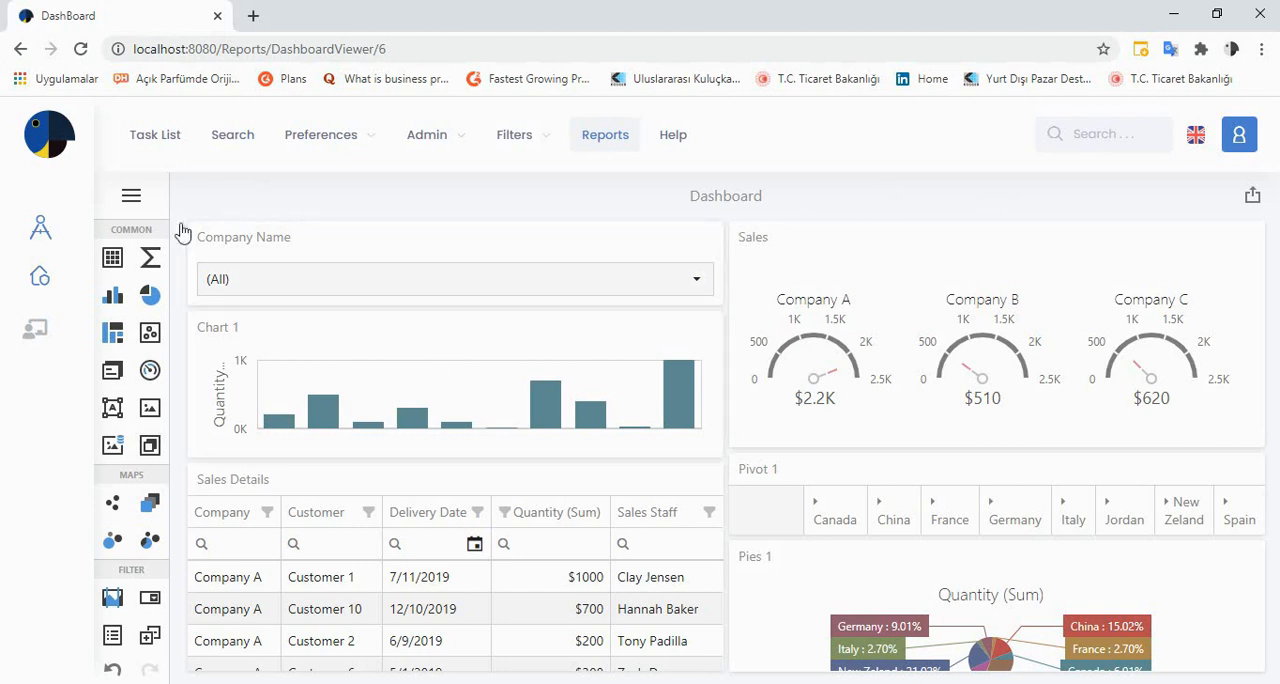
pyautogui.click(132, 197)
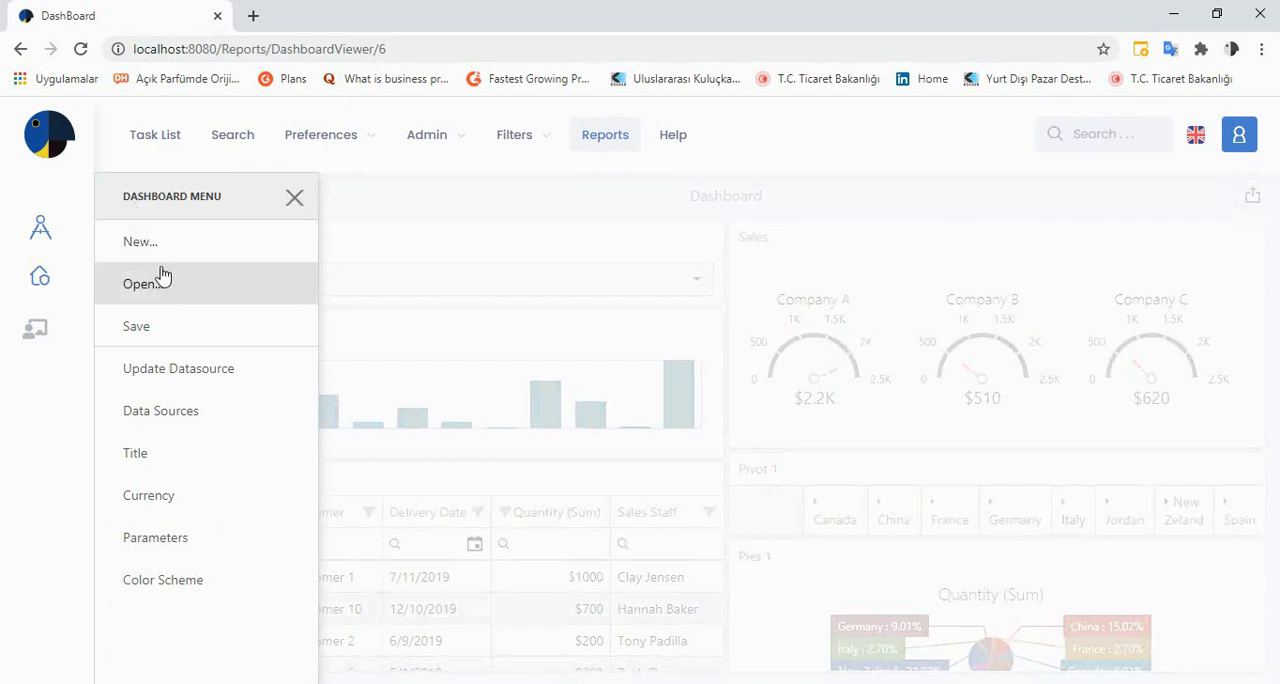
pyautogui.click(160, 330)
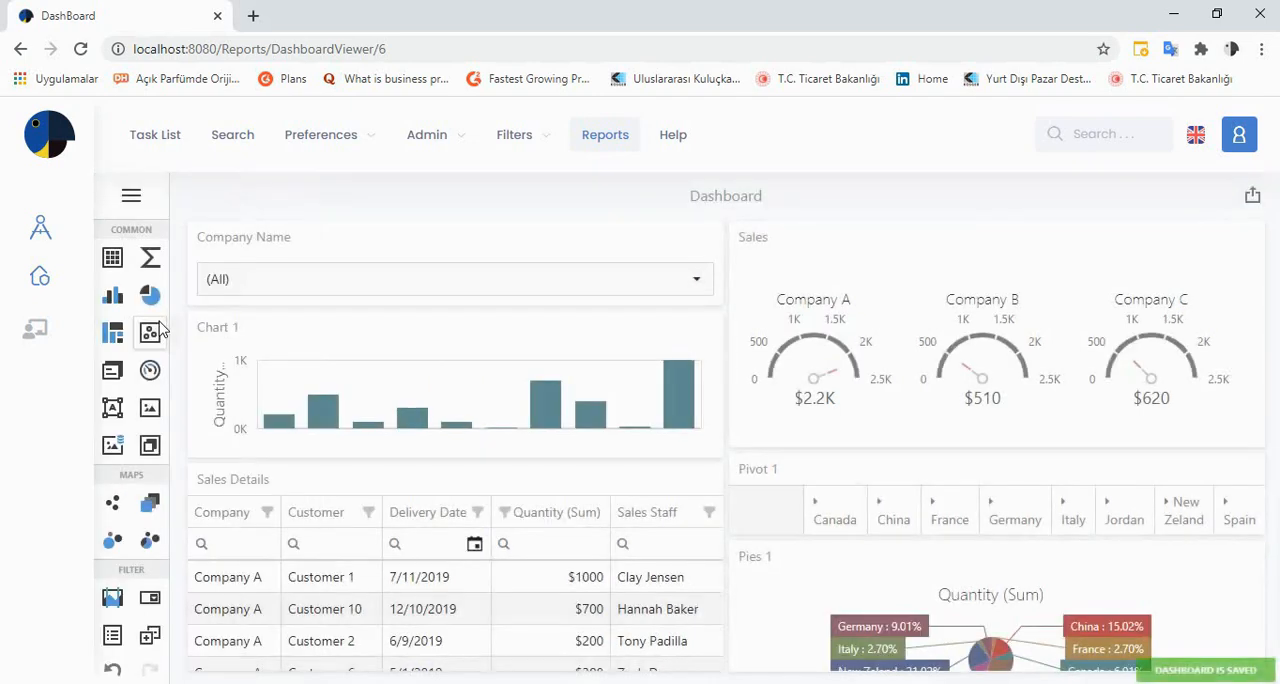
# View the dashboard's export formats and its menu commands, close both, and return to the Reports page
pyautogui.click(1252, 196)
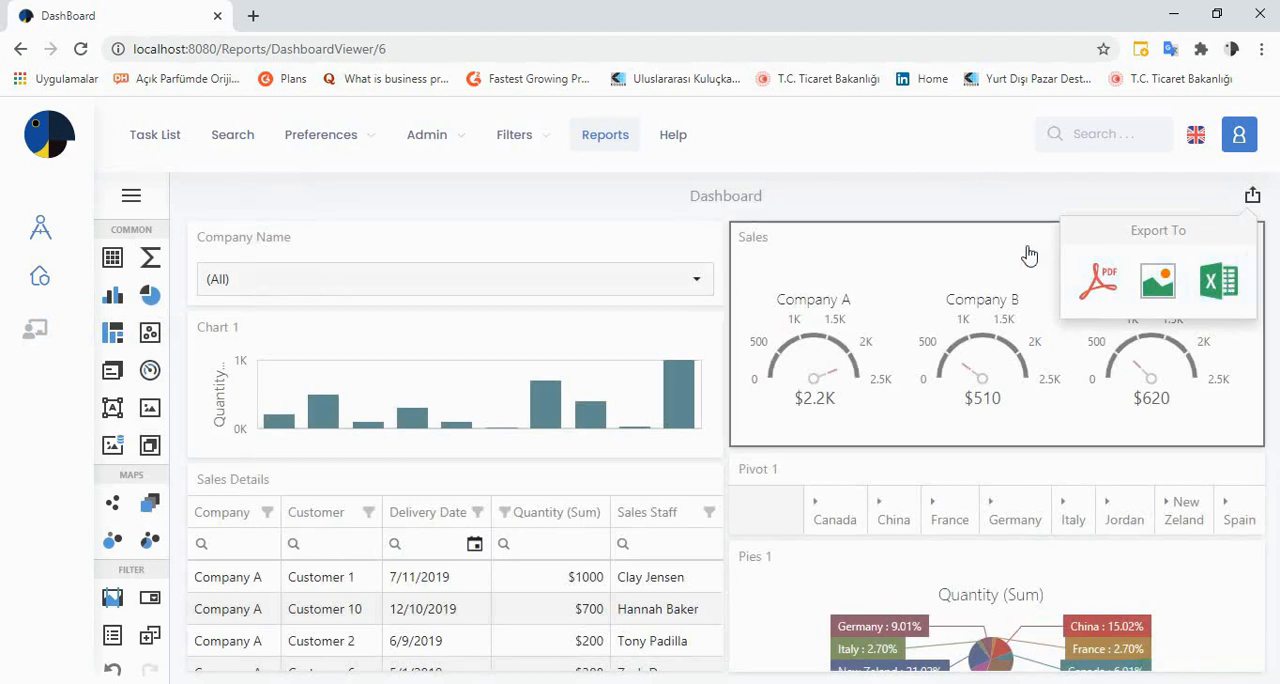
pyautogui.click(993, 207)
pyautogui.click(132, 197)
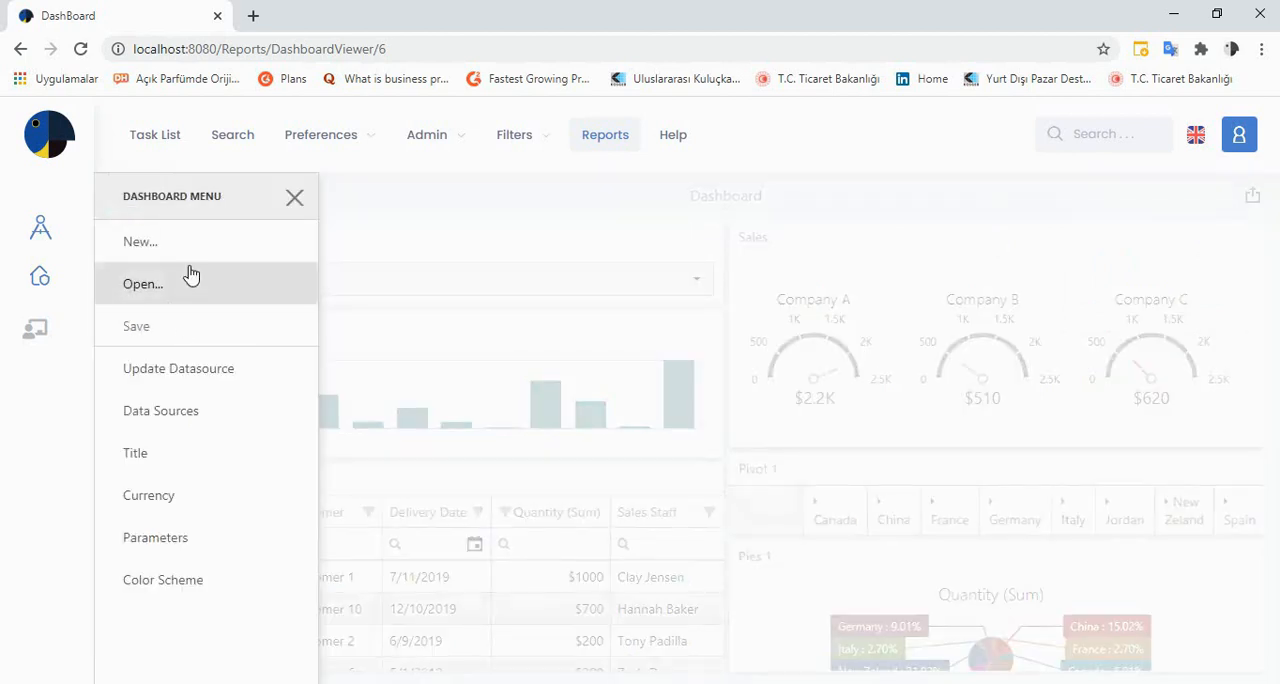
pyautogui.click(370, 252)
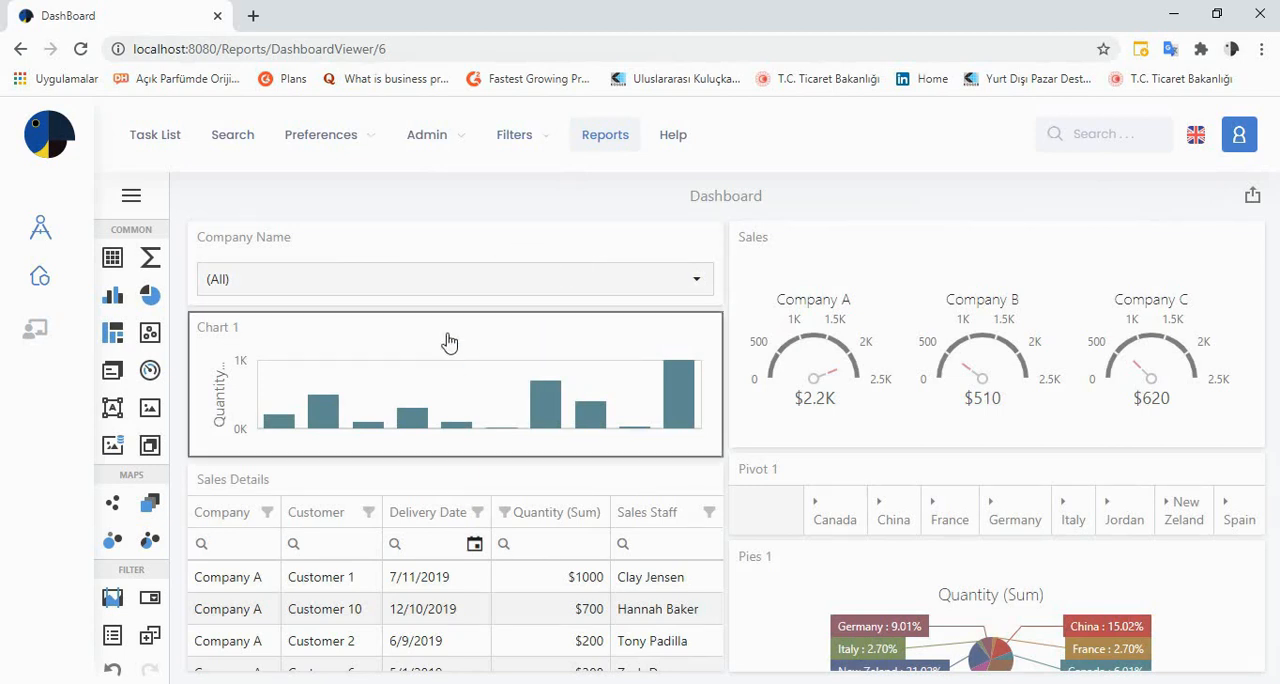
pyautogui.click(605, 140)
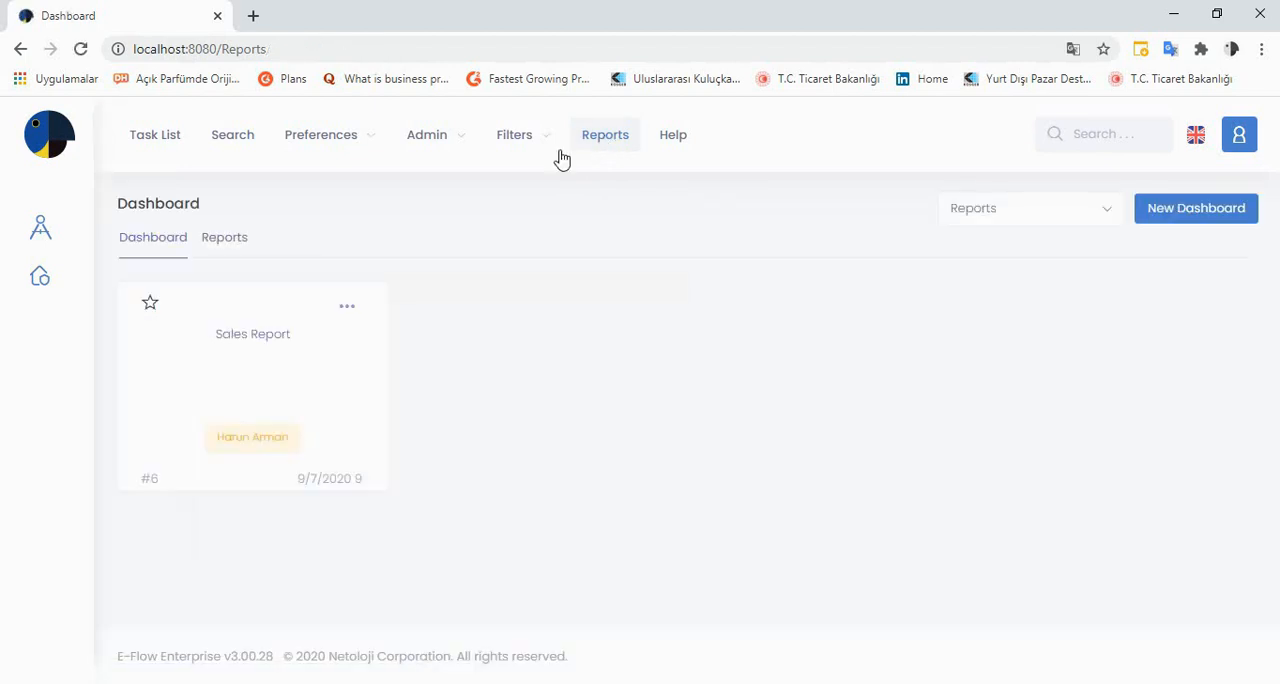